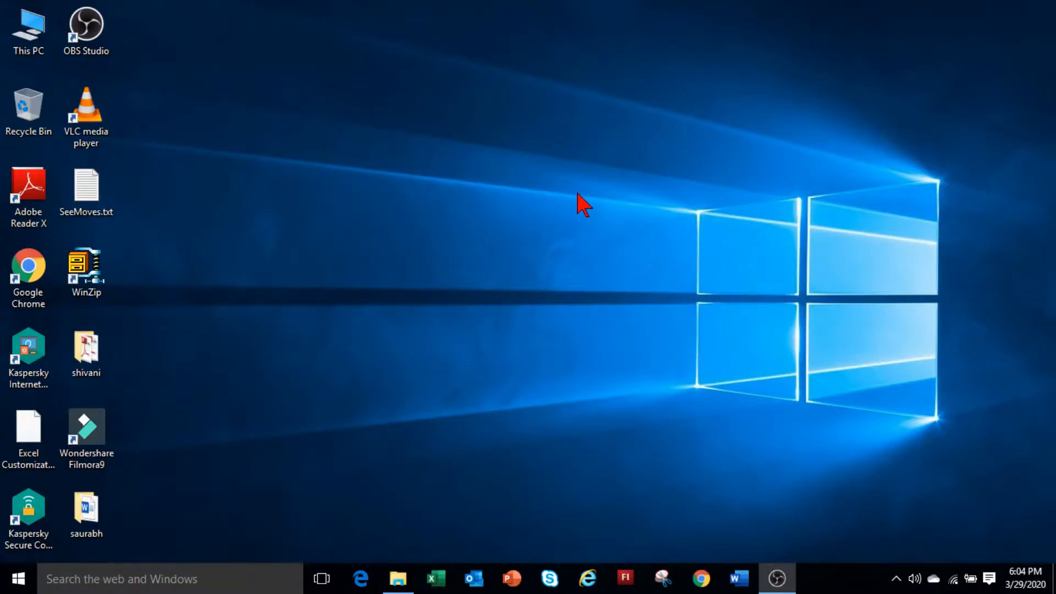
- Launch Excel from the full list of installed apps and close it again
left_click(18, 579)
left_click(47, 549)
scroll(55, 330, "down", 5)
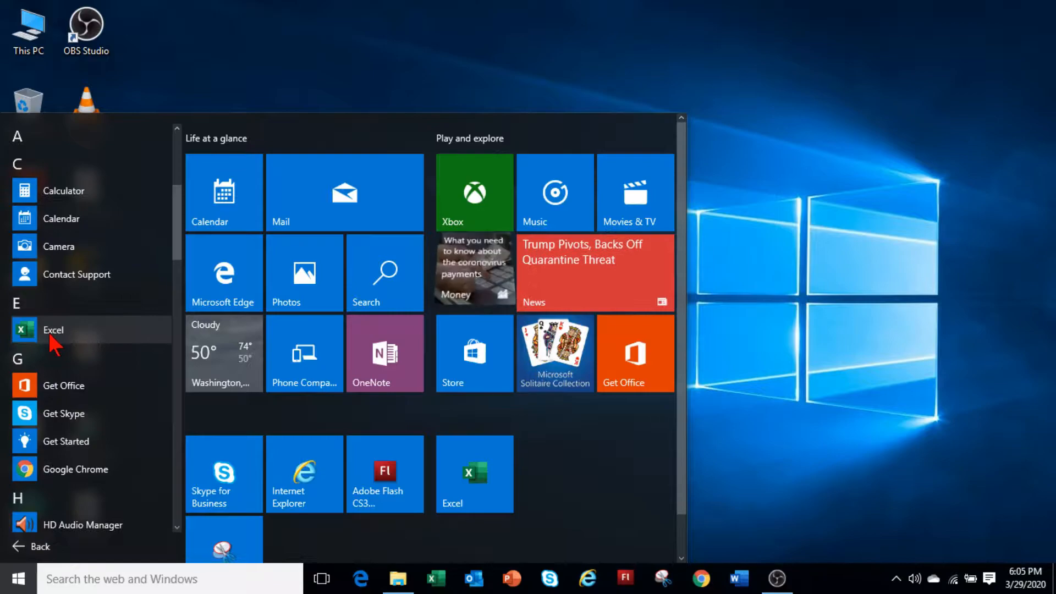
left_click(59, 330)
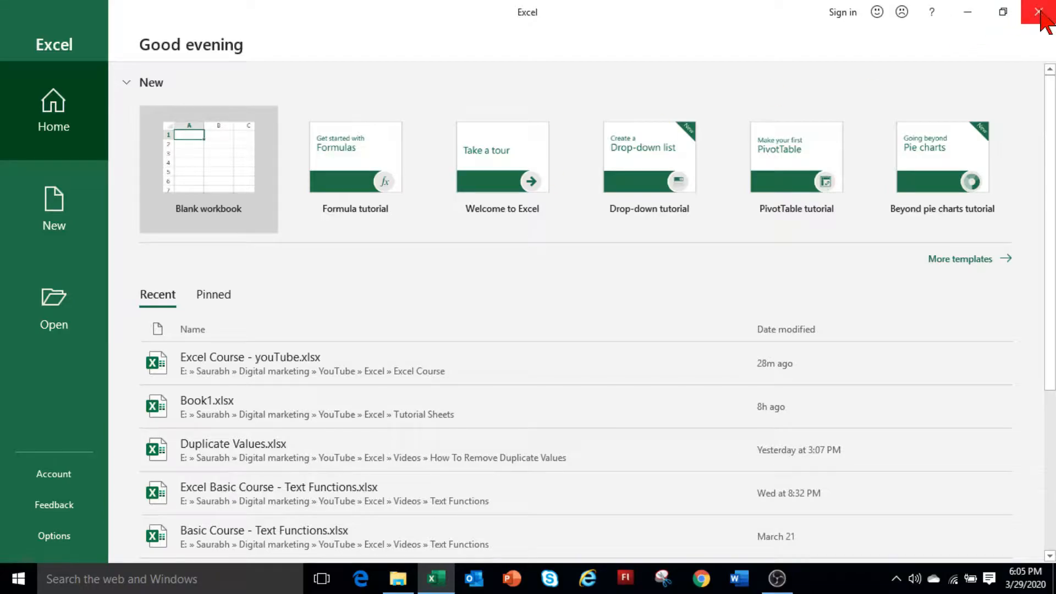
left_click(1030, 12)
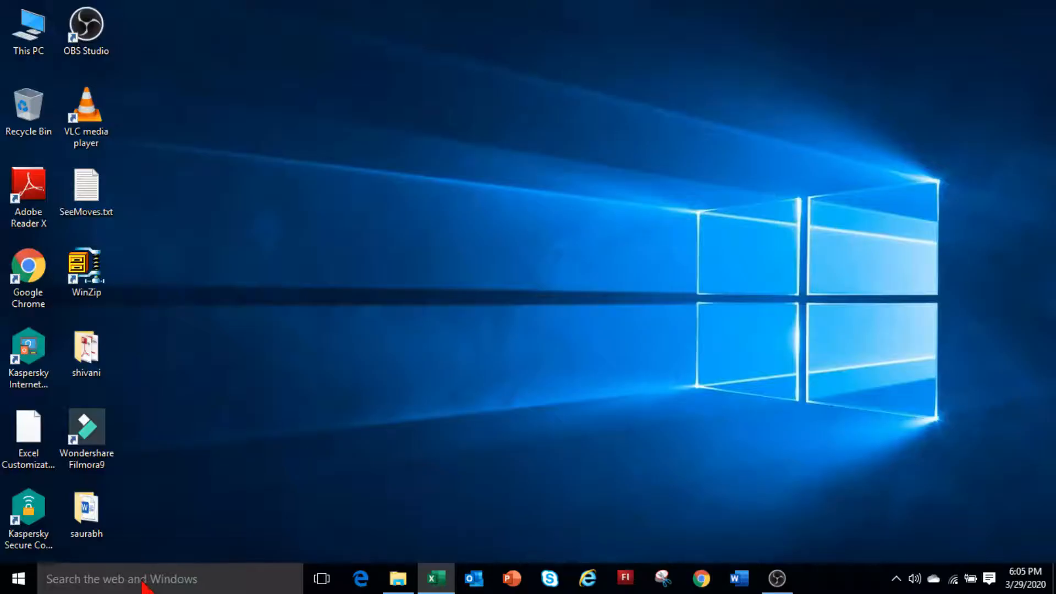
- Search Windows for Excel, launch the desktop app and create a blank workbook
left_click(163, 585)
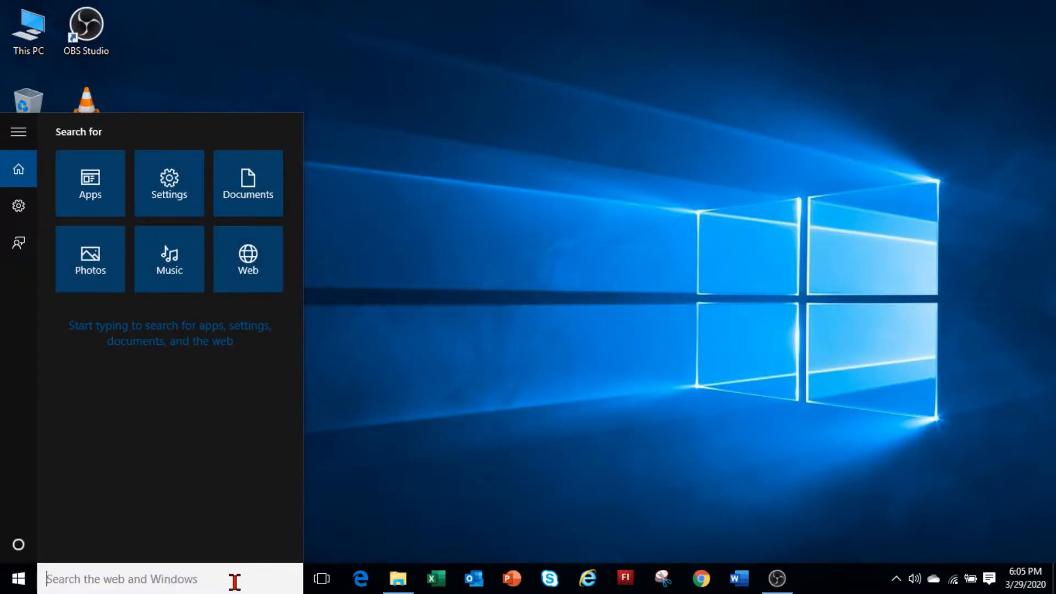
type("Excel")
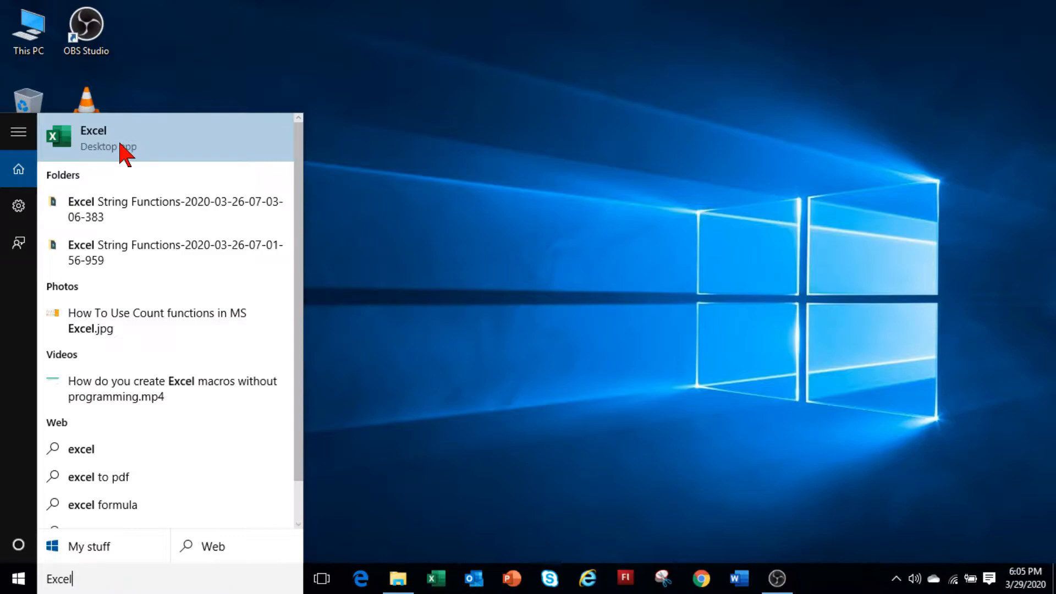
left_click(125, 151)
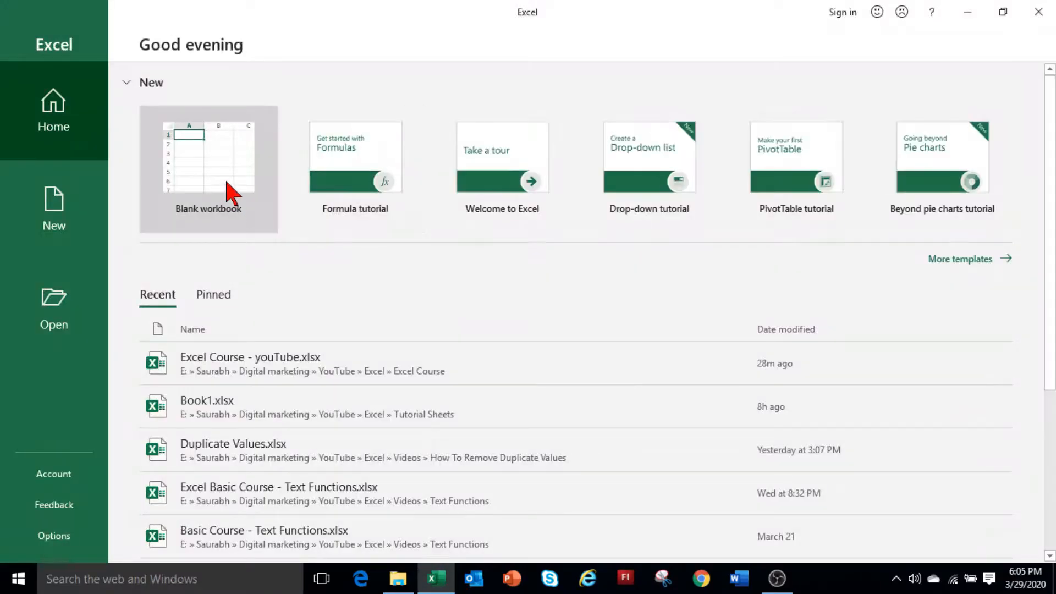
left_click(226, 185)
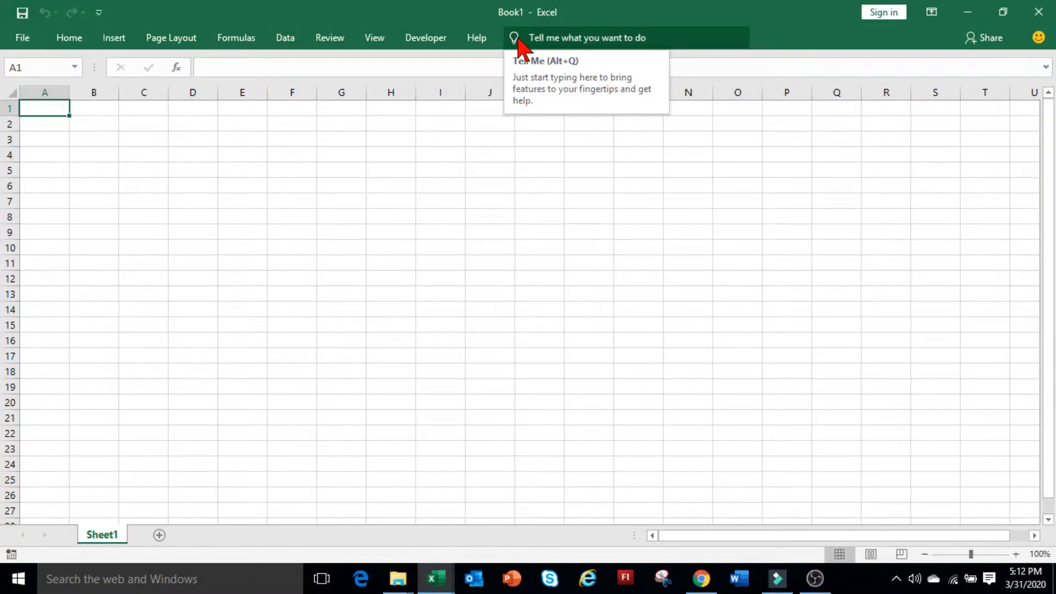
- Open the recent workbook AnotherFile.xlsx and minimize its window
left_click(19, 39)
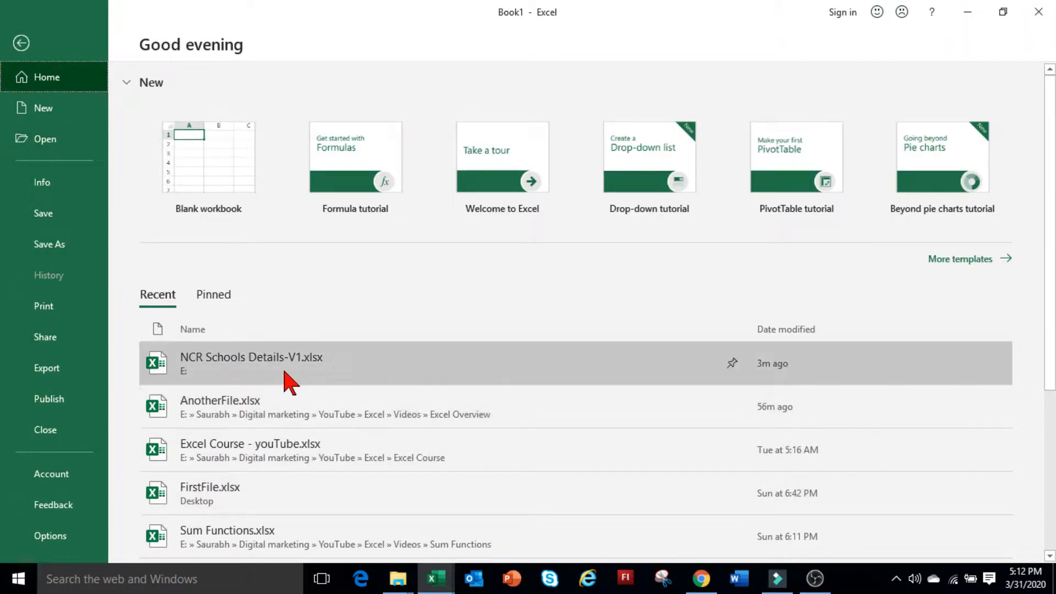
left_click(319, 407)
left_click(967, 11)
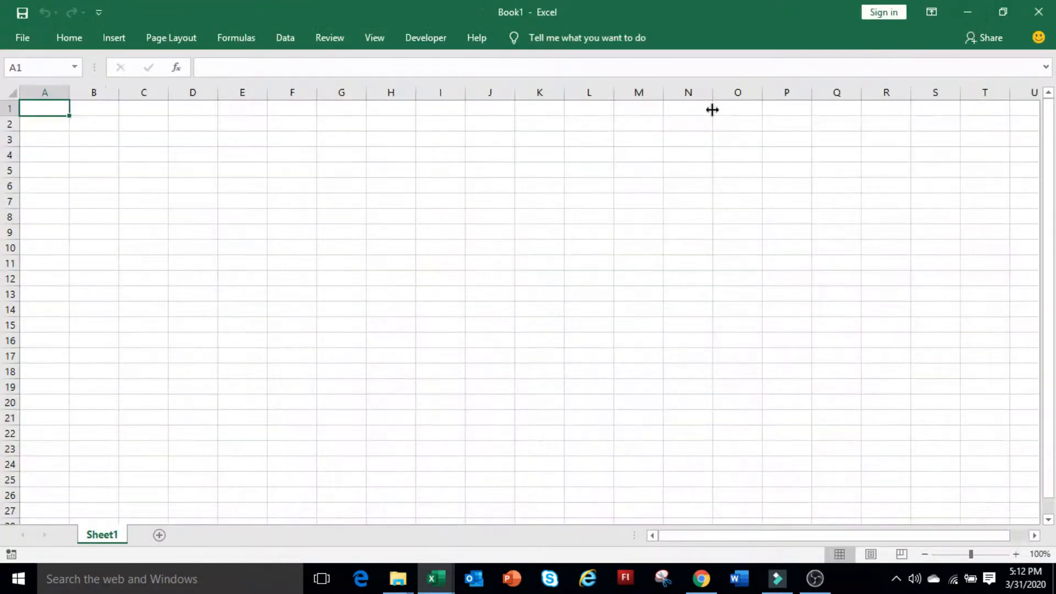
- Browse to the QuickAccessToolbar folder and open the workbook Quick Access Toolbar.xlsx
left_click(26, 40)
left_click(55, 140)
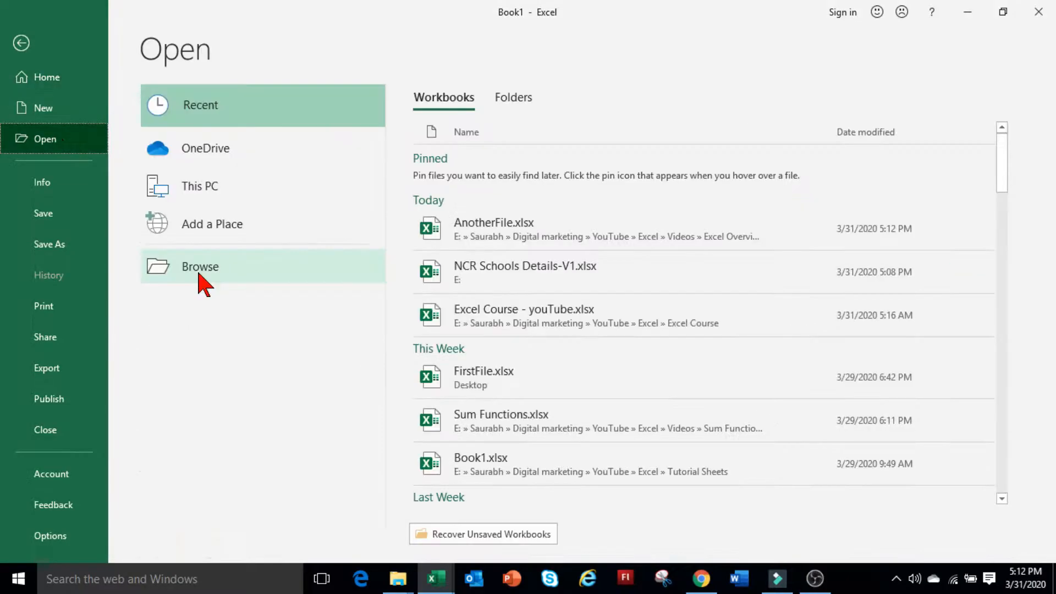
left_click(199, 275)
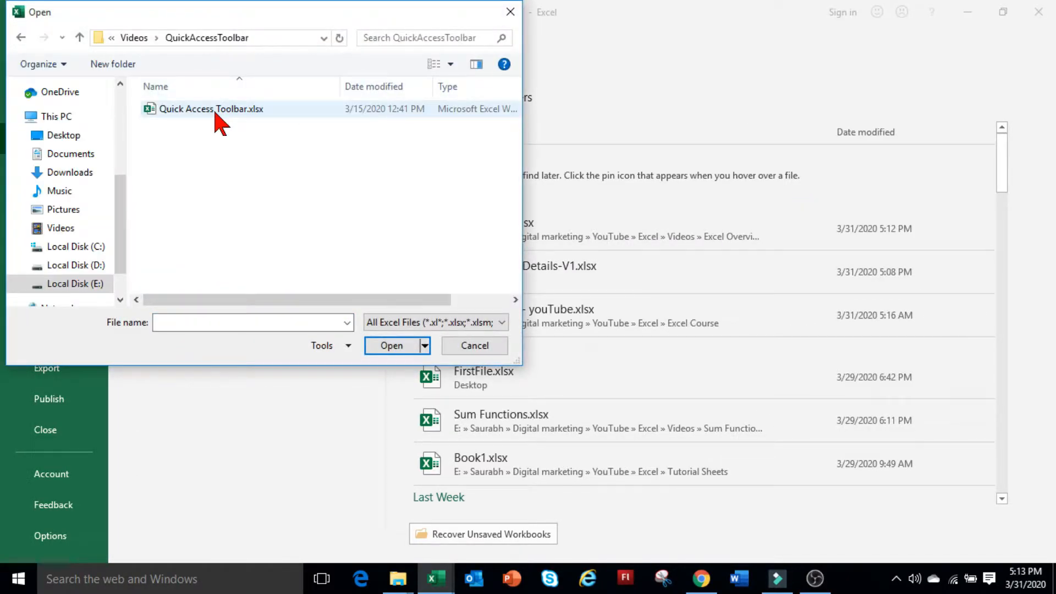
double_click(220, 115)
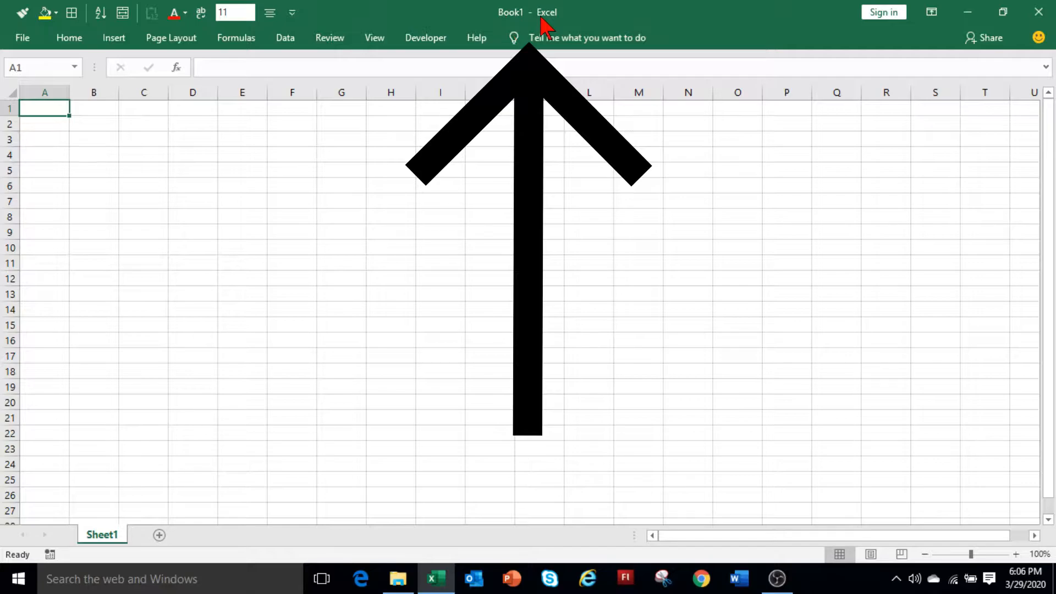
- Save the blank workbook to the Desktop as FirstFile in Excel Workbook (*.xlsx) format
left_click(25, 44)
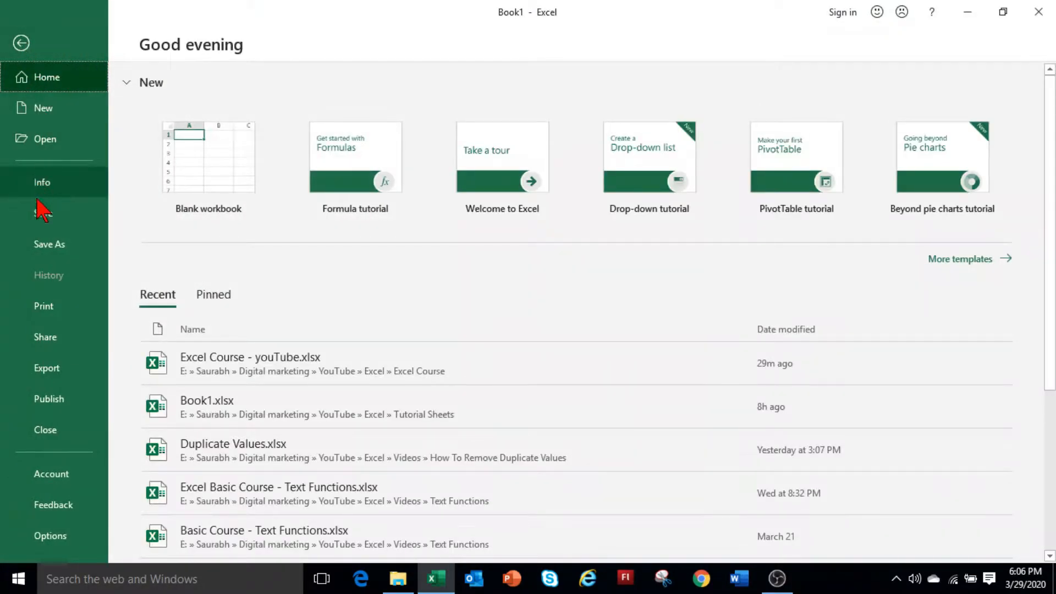
left_click(45, 246)
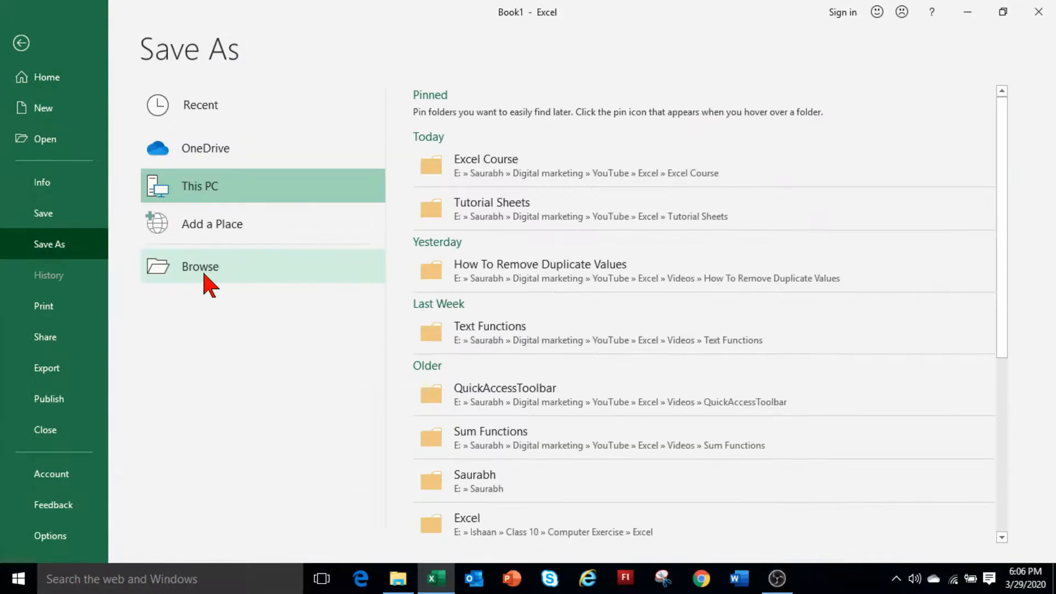
left_click(204, 275)
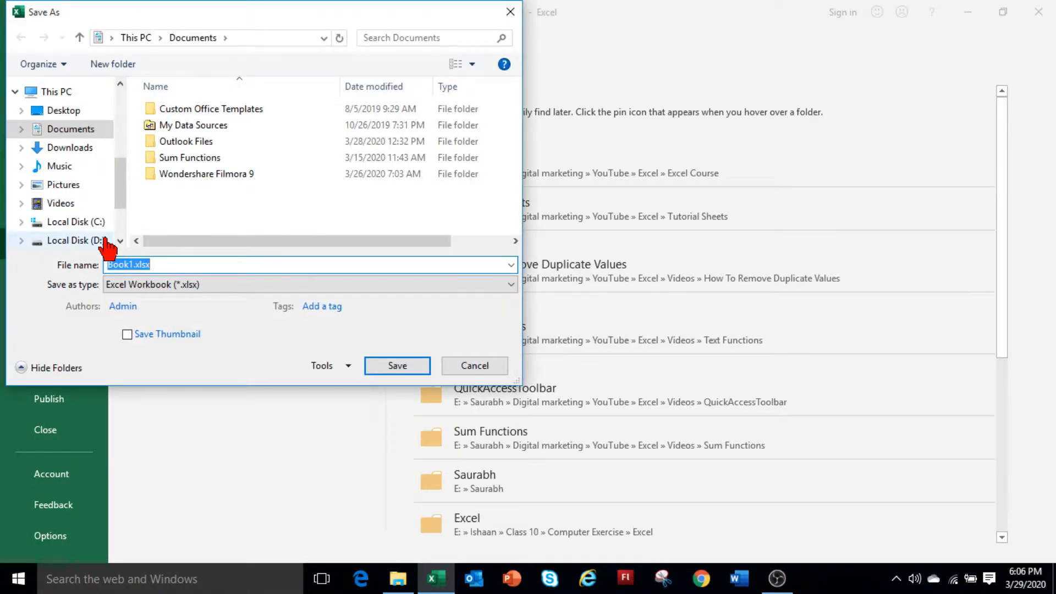
left_click(69, 111)
left_click(184, 266)
type("FirstFile")
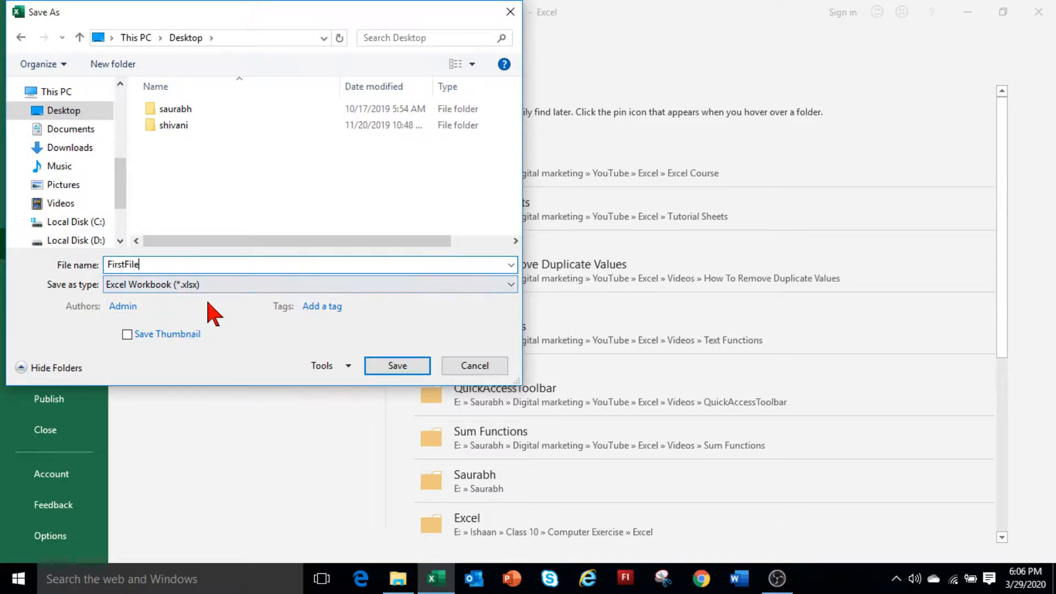
left_click(405, 367)
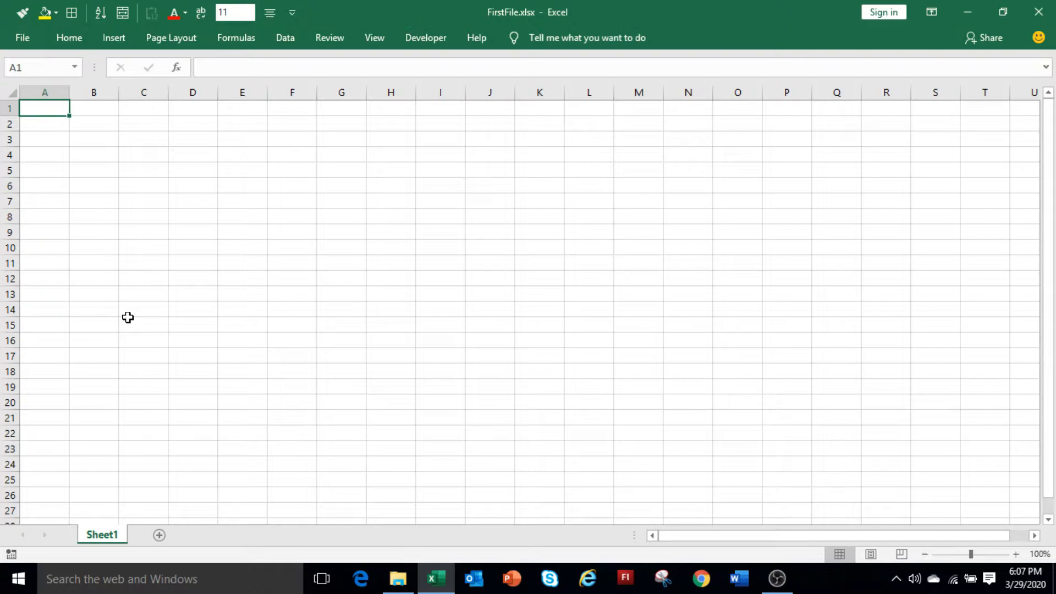
- Add a second worksheet to the workbook and rename Sheet1 as FirstFile
left_click(160, 536)
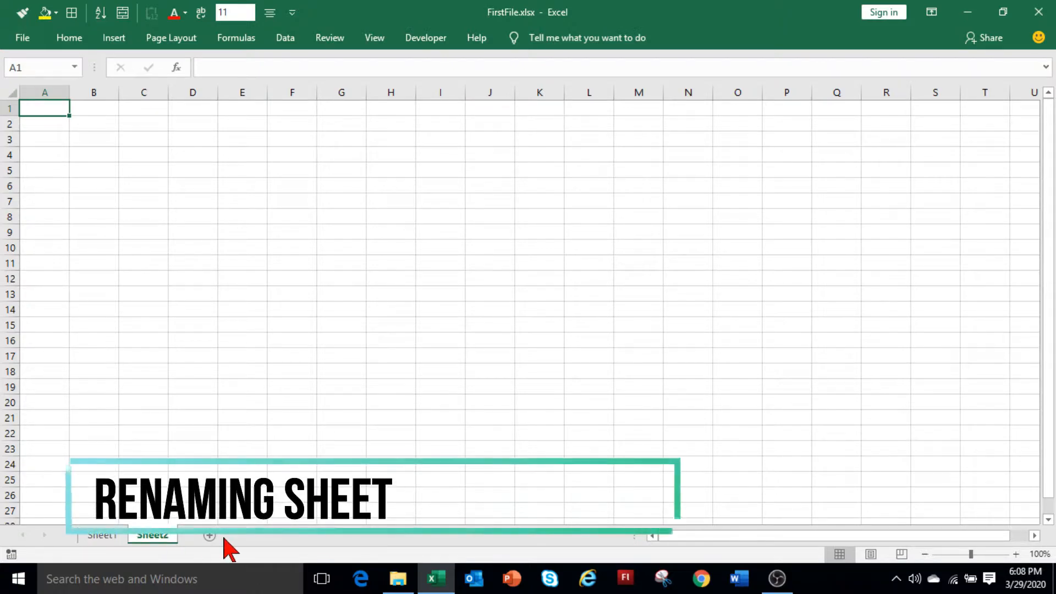
right_click(110, 539)
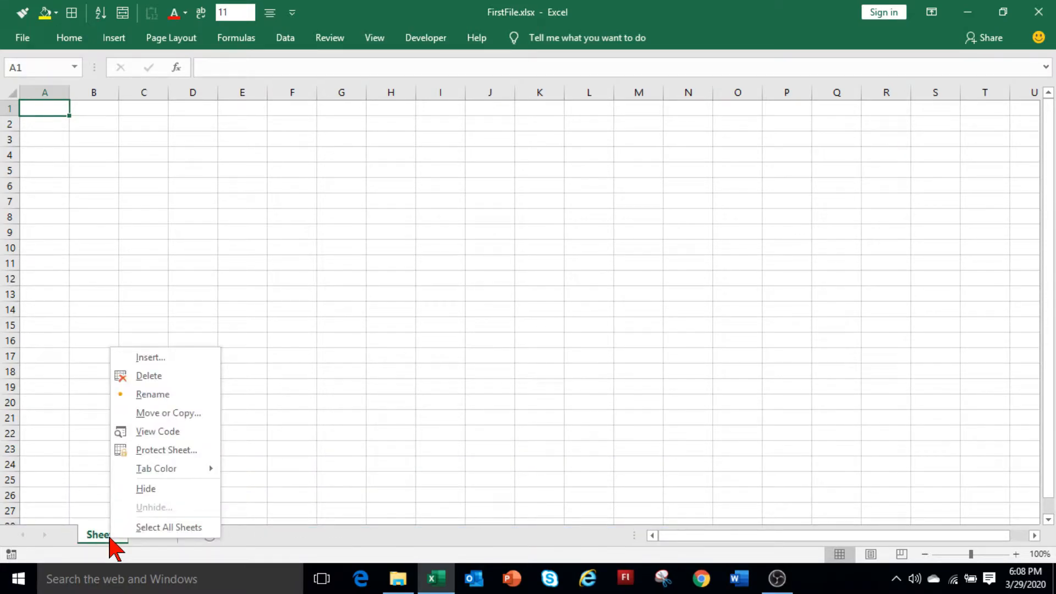
left_click(153, 394)
type("FirstFile")
key("Return")
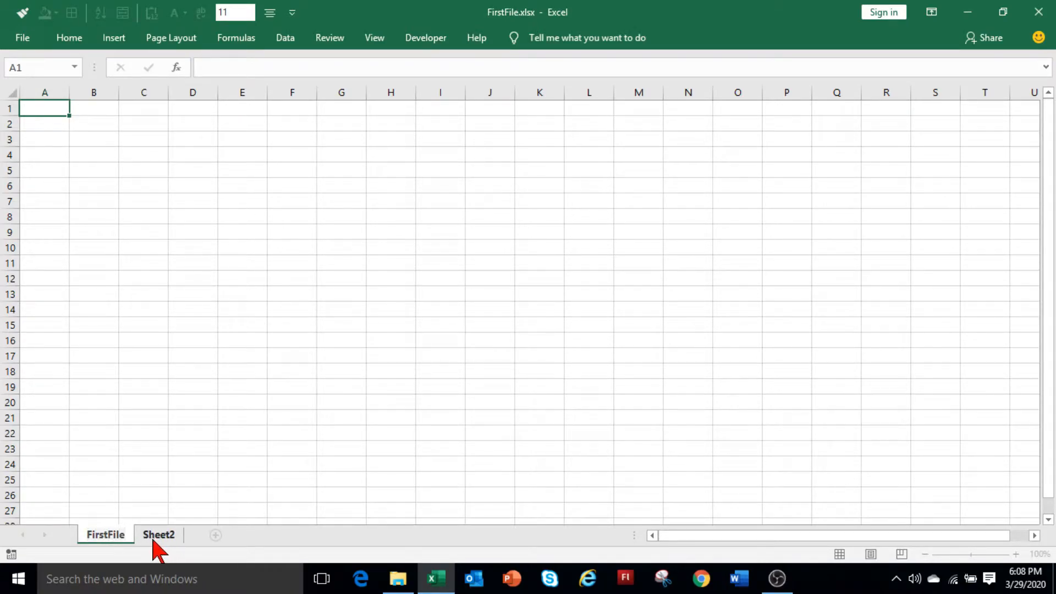
- Rename the Sheet2 worksheet as Second file
right_click(157, 540)
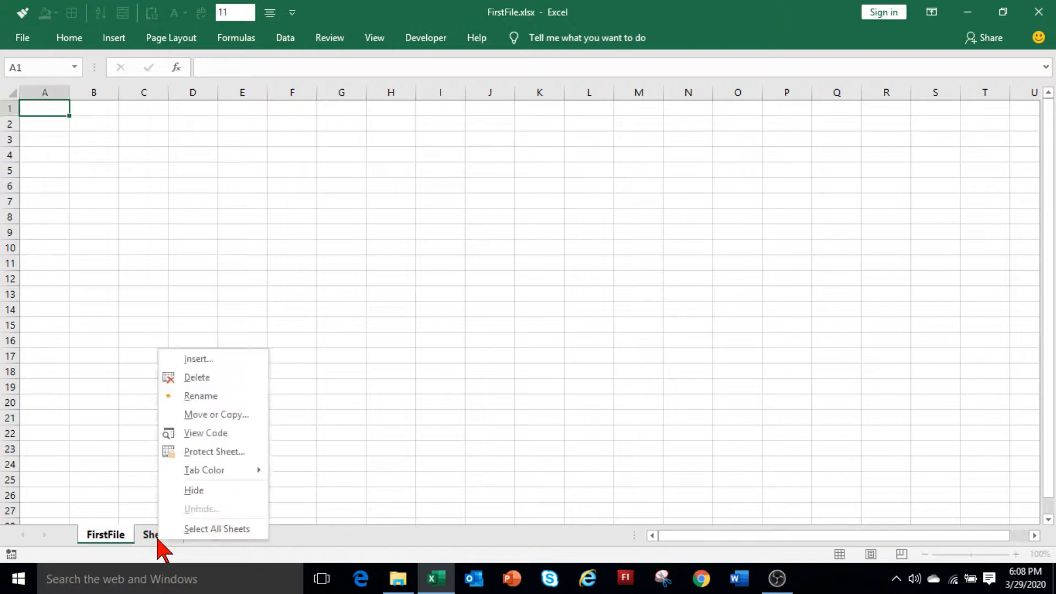
left_click(196, 396)
type("Second file")
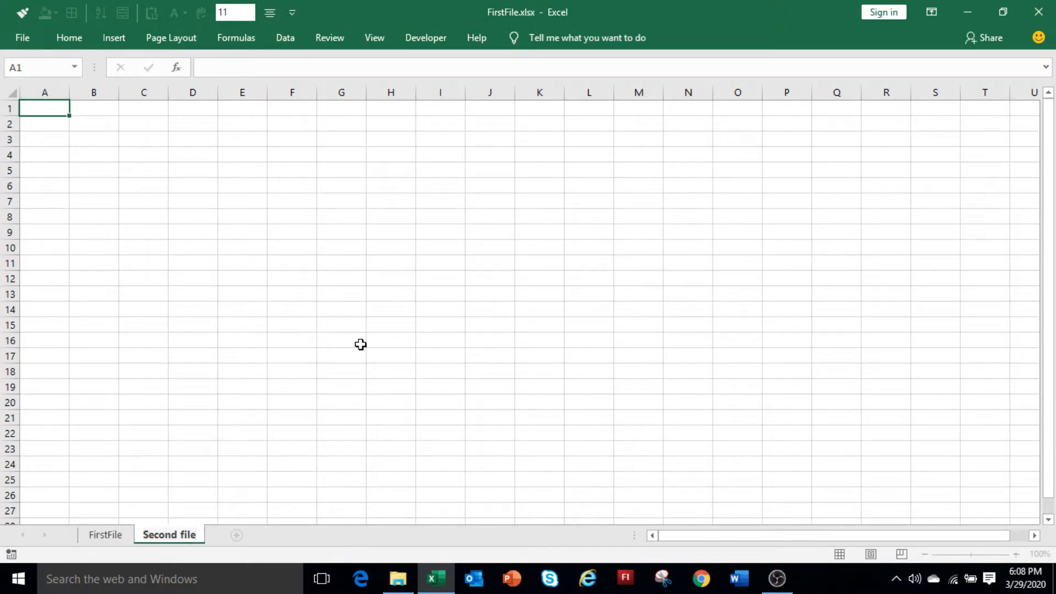
left_click(359, 343)
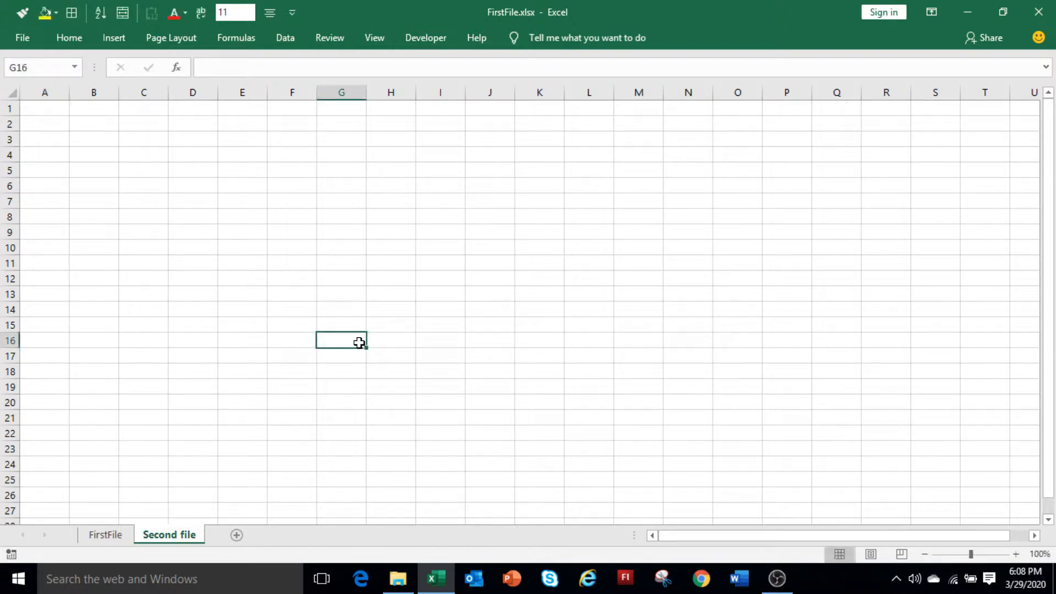
- Delete the Second file worksheet and add a new blank worksheet after FirstFile
right_click(175, 537)
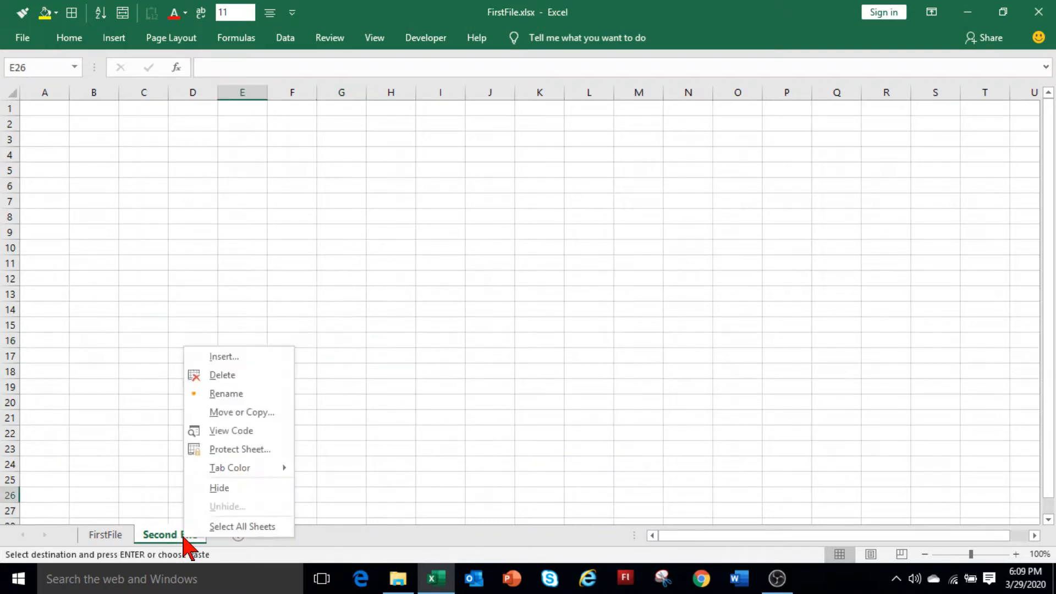
left_click(248, 376)
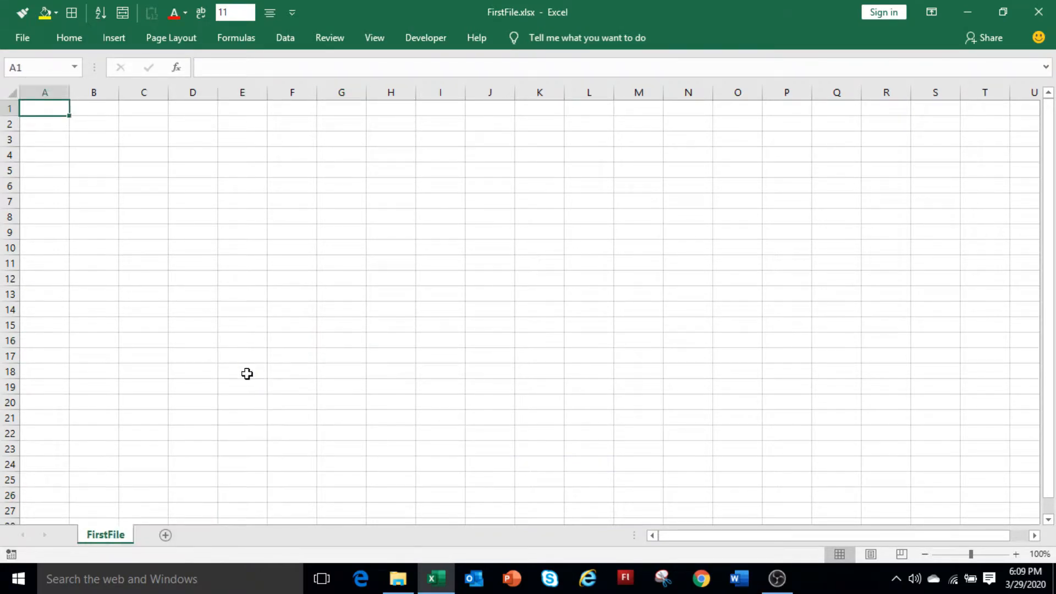
left_click(165, 535)
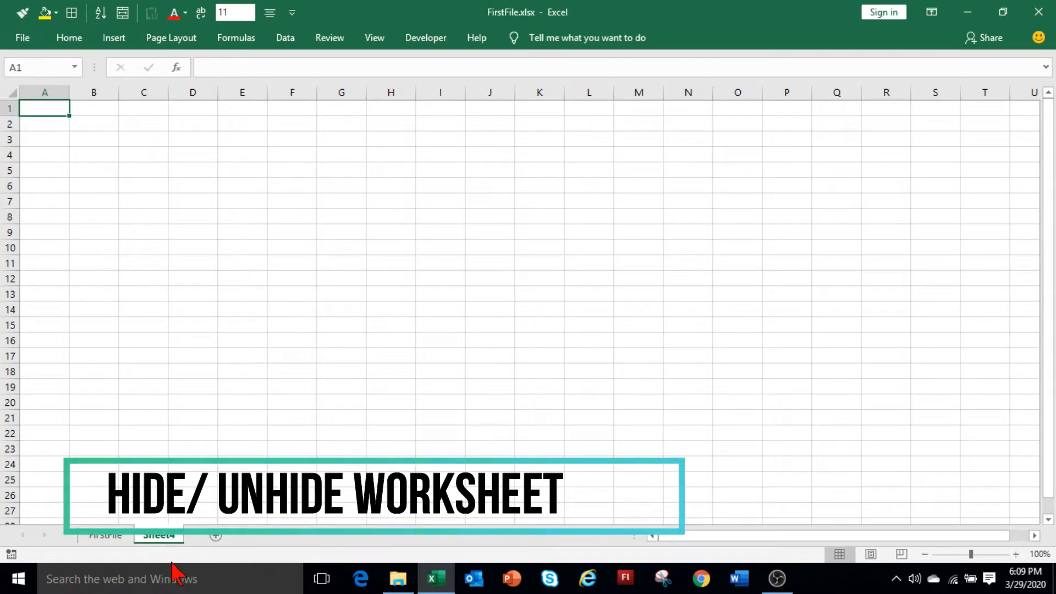
- Hide the Sheet4 worksheet and unhide it again
right_click(167, 536)
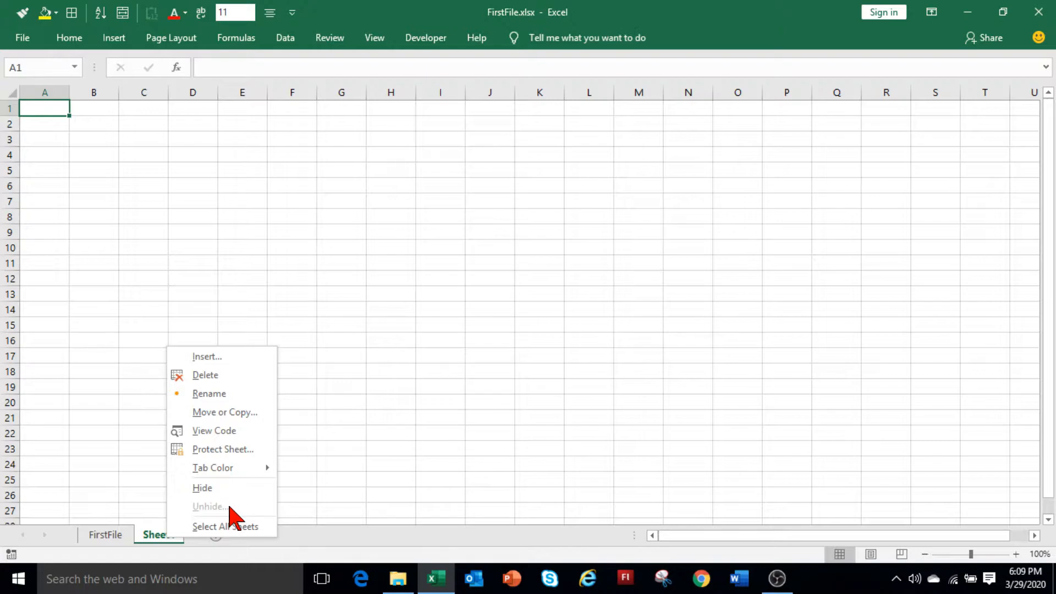
left_click(222, 490)
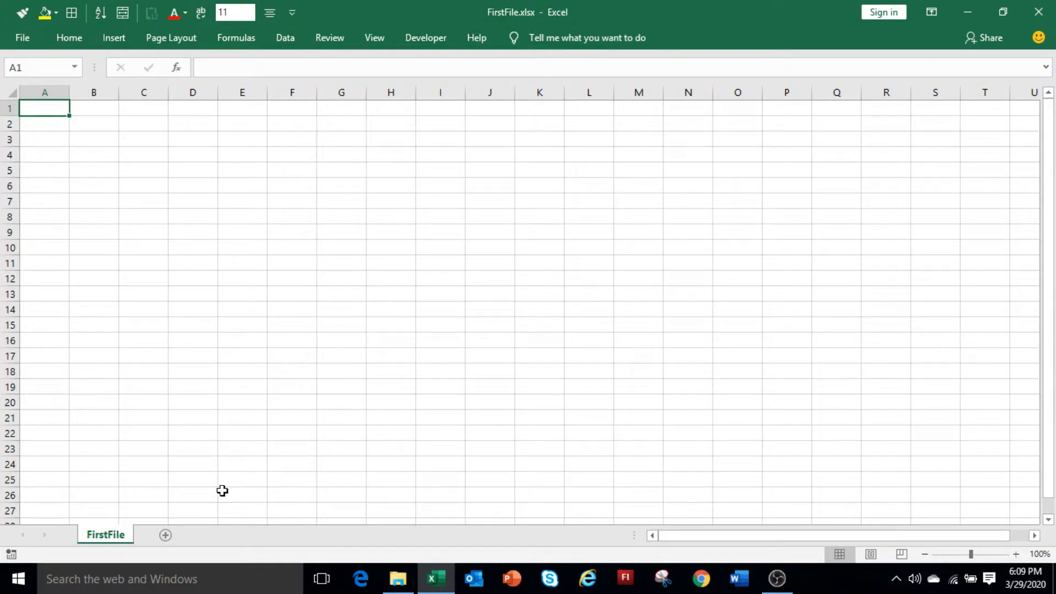
right_click(100, 543)
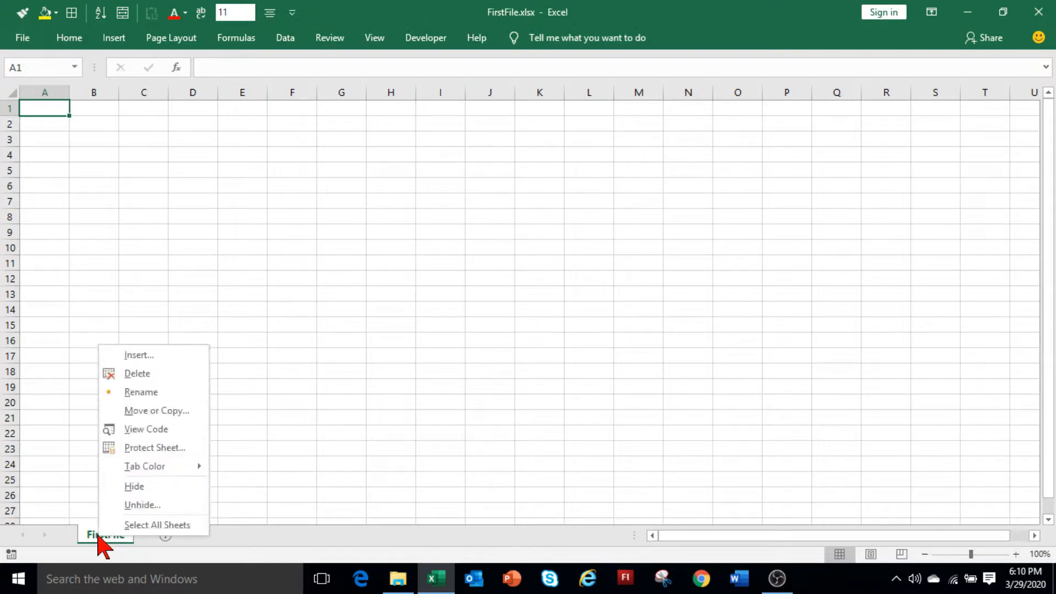
left_click(152, 507)
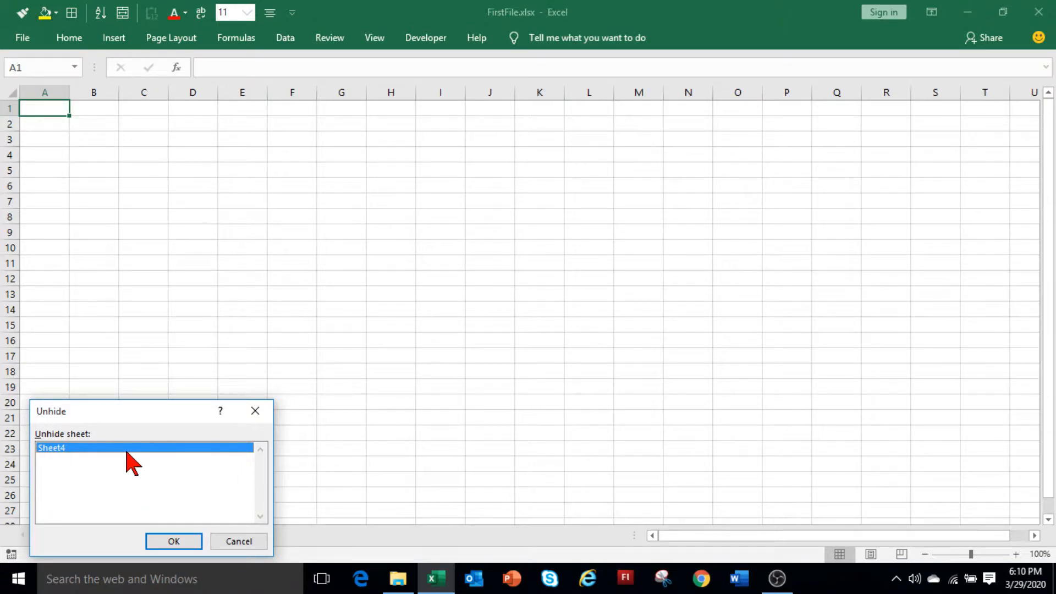
left_click(167, 544)
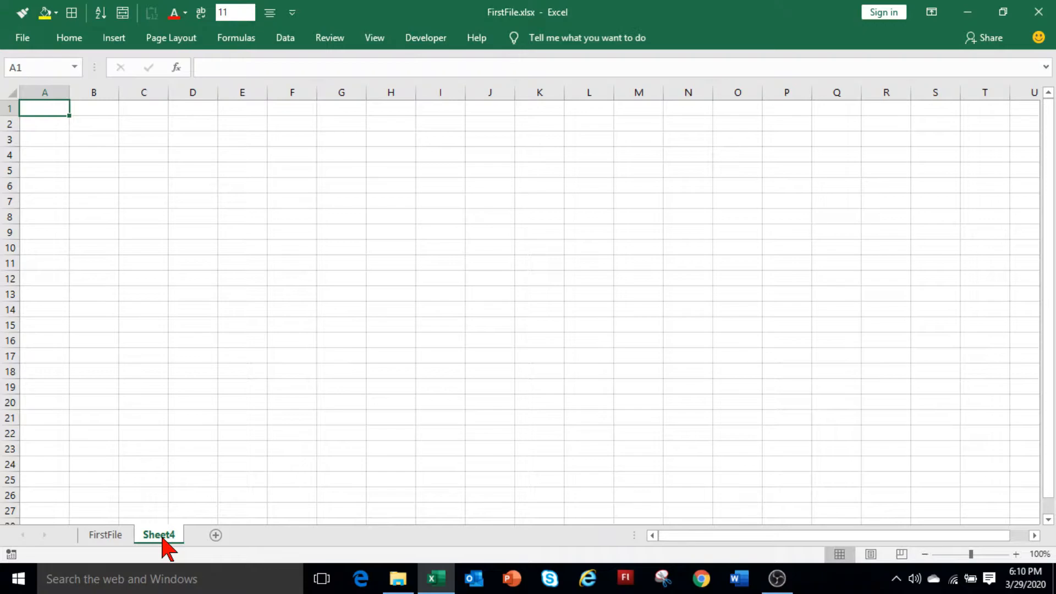
- Create a copy of the FirstFile worksheet within the same workbook, placed before Sheet4
left_click(124, 536)
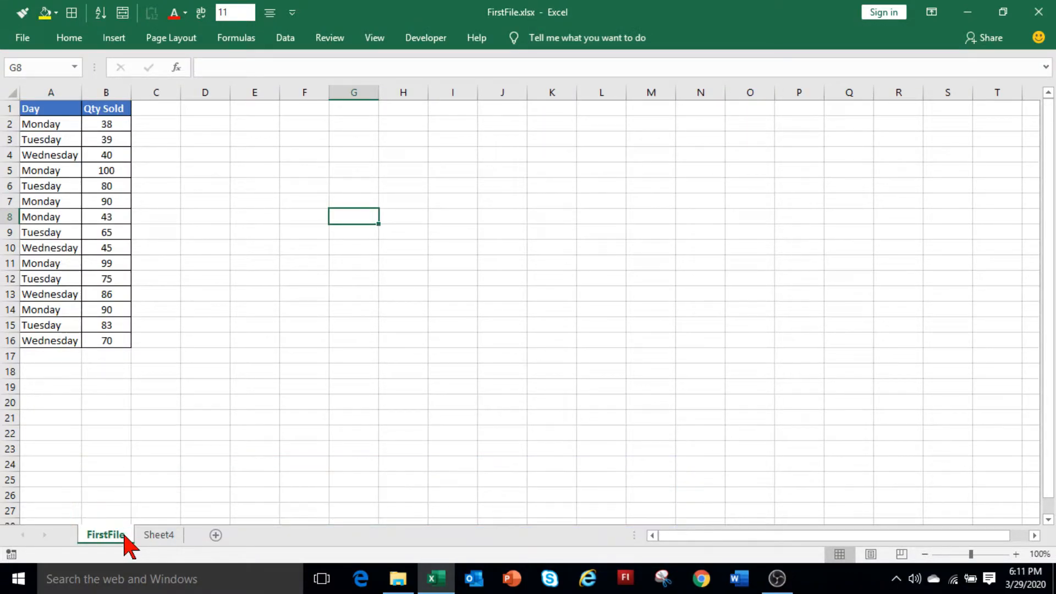
right_click(107, 535)
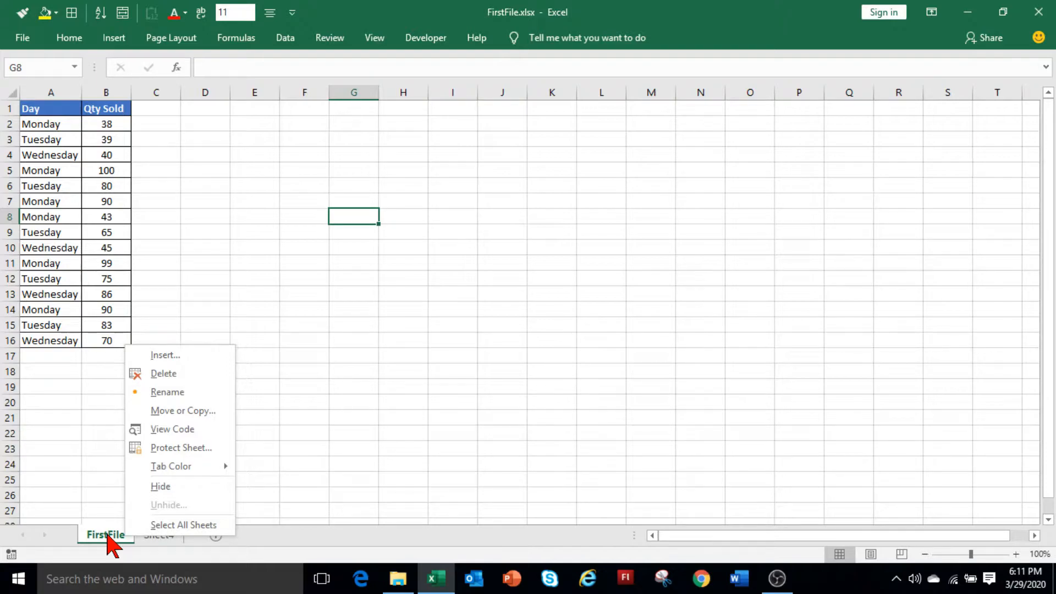
left_click(209, 412)
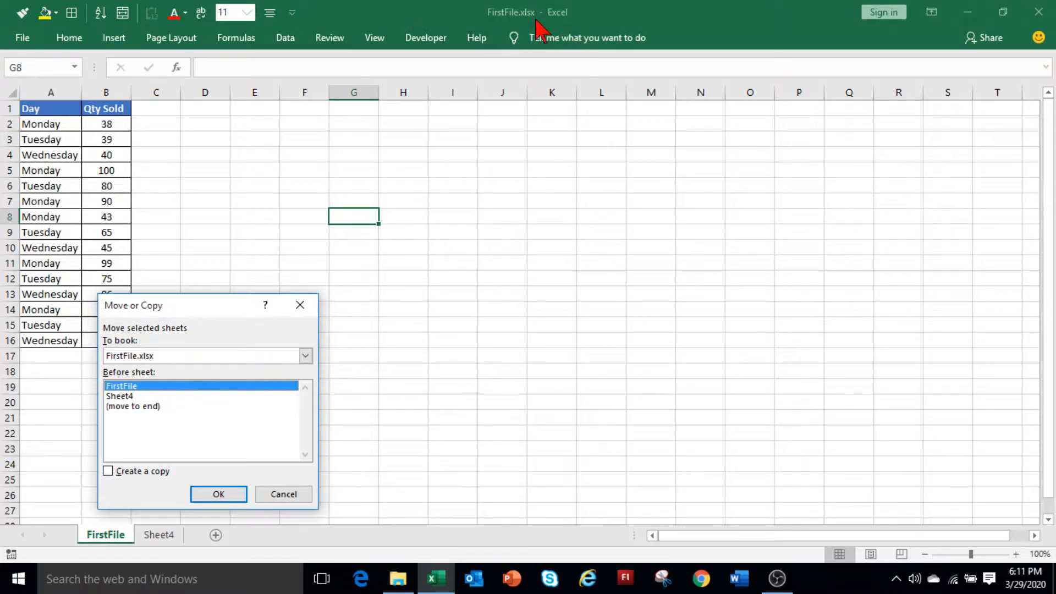
left_click(126, 407)
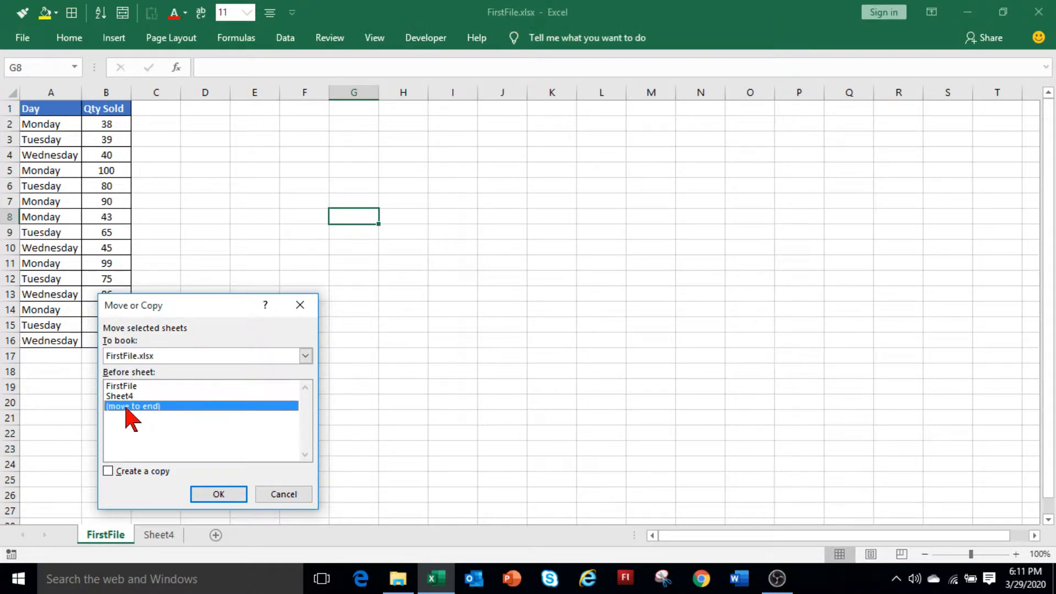
left_click(130, 396)
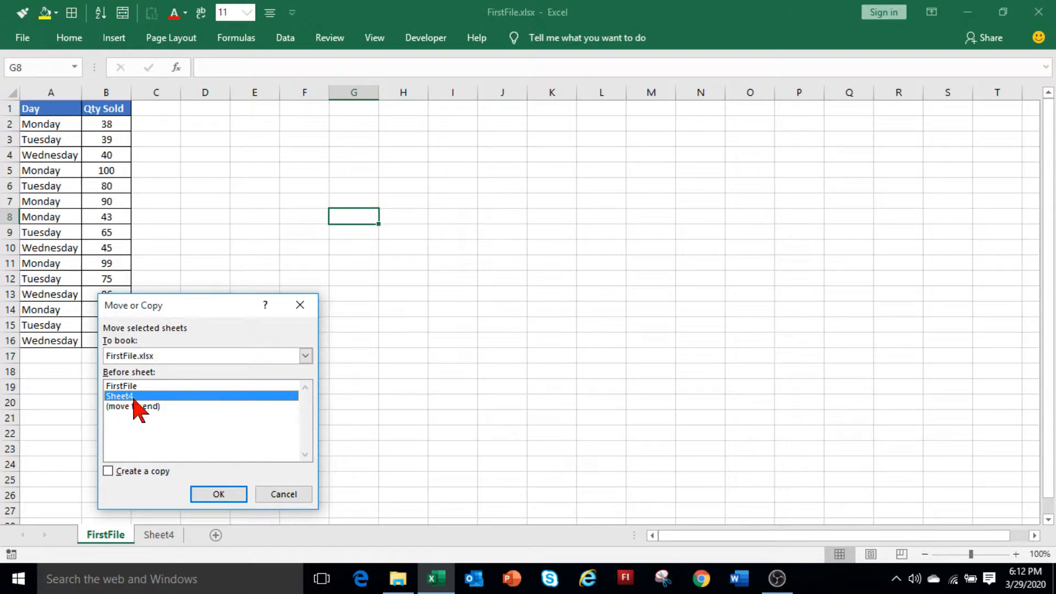
left_click(108, 471)
left_click(219, 494)
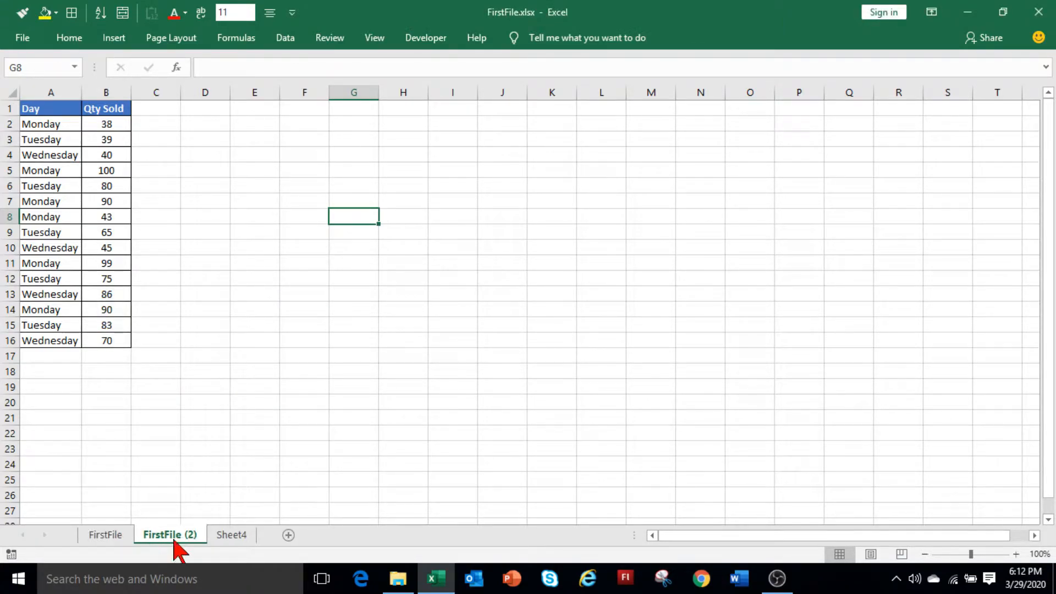
- Rename the copied FirstFile (2) worksheet as File - 2 and compare it with the FirstFile sheet
right_click(185, 538)
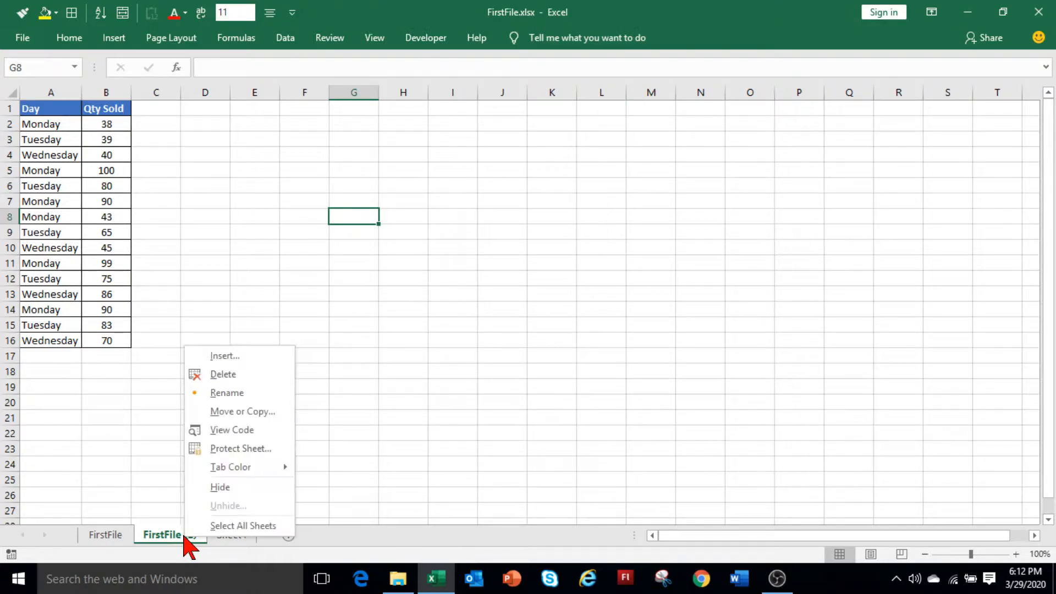
left_click(244, 392)
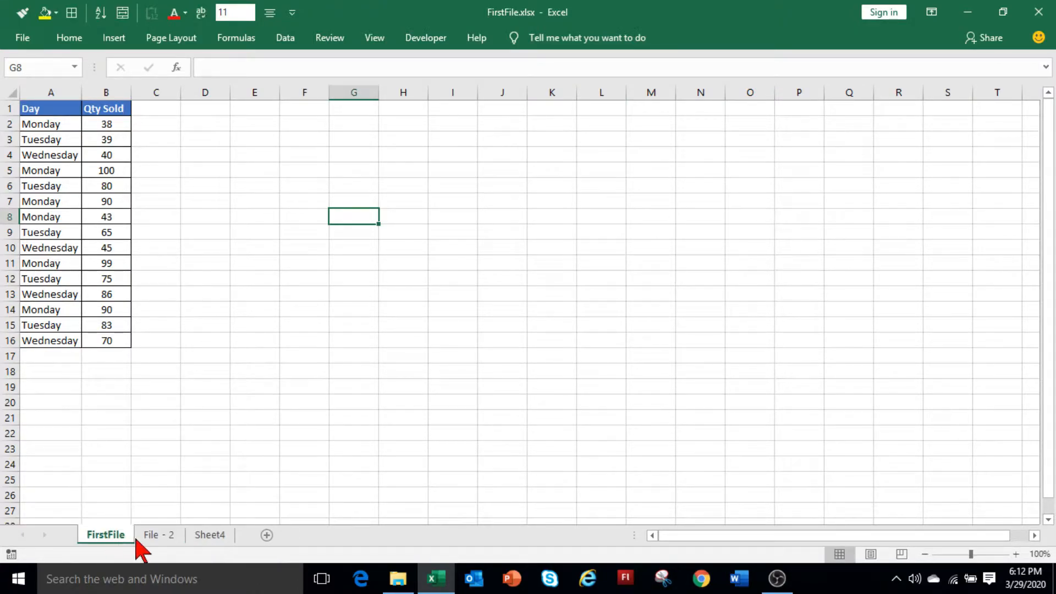
left_click(151, 537)
left_click(107, 536)
left_click(154, 535)
left_click(105, 535)
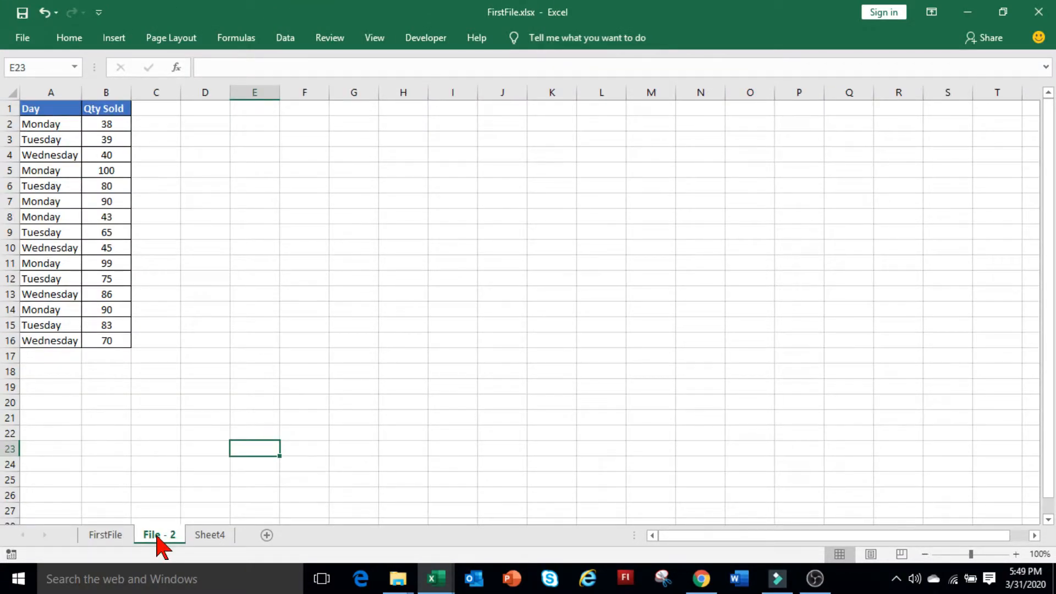
- Move the File - 2 worksheet into AnotherFile.xlsx before its Sheet1 and switch to that workbook
key("ctrl+Page_Up")
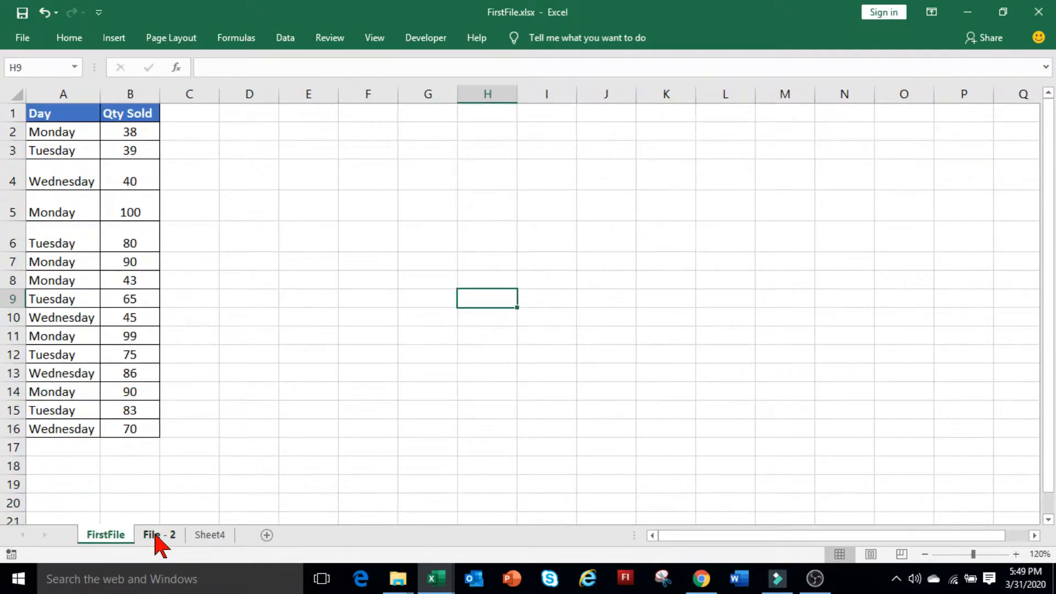
left_click(156, 535)
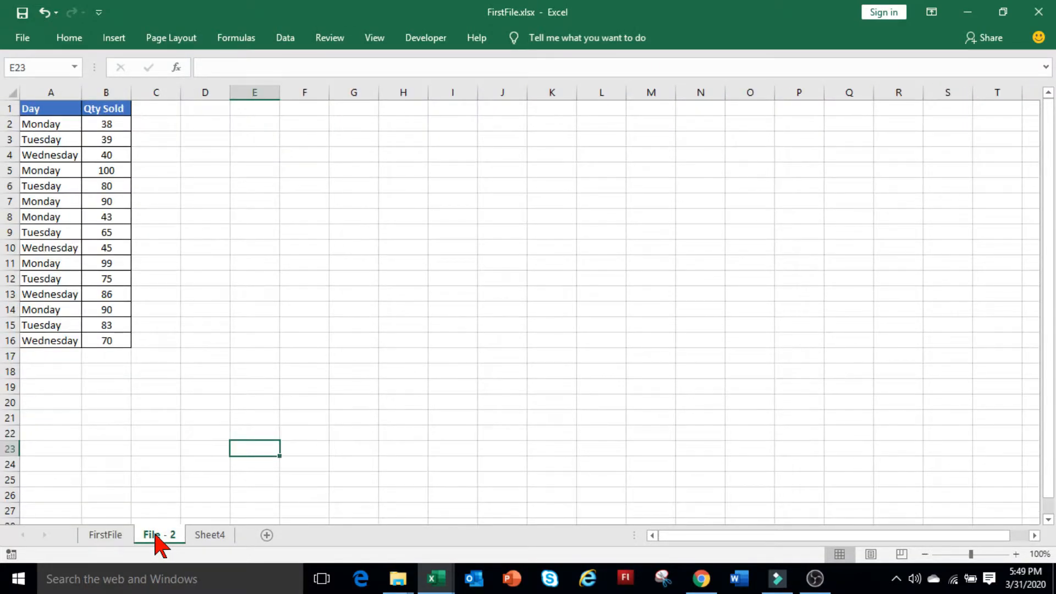
right_click(159, 539)
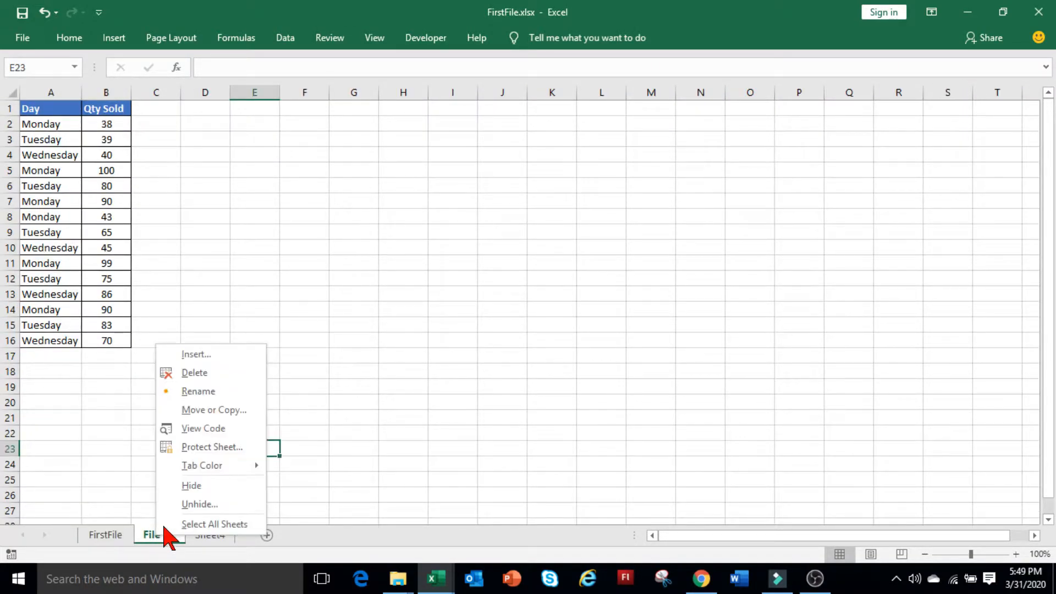
left_click(242, 419)
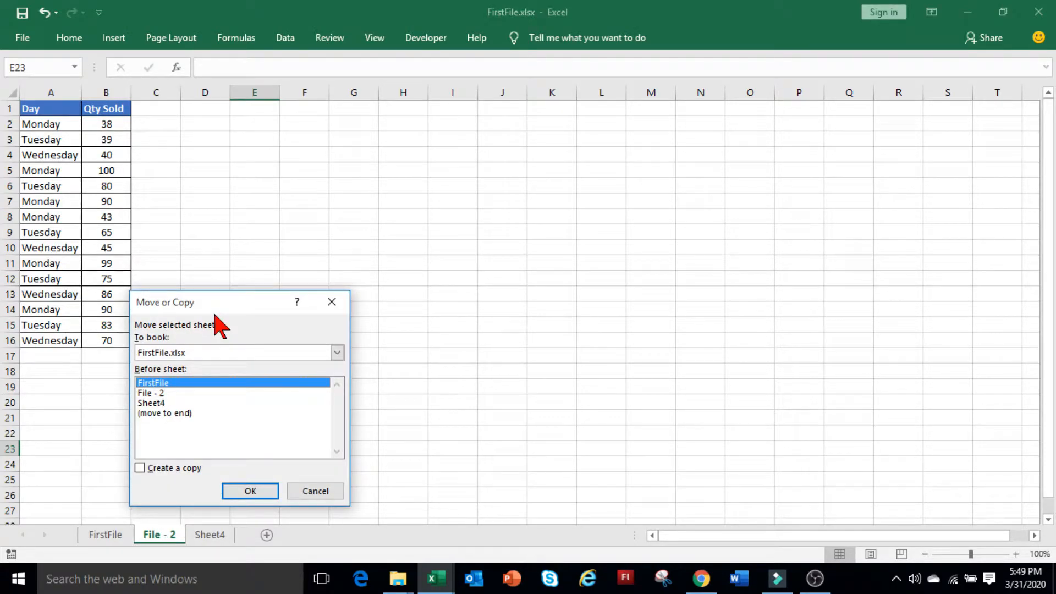
left_click(218, 352)
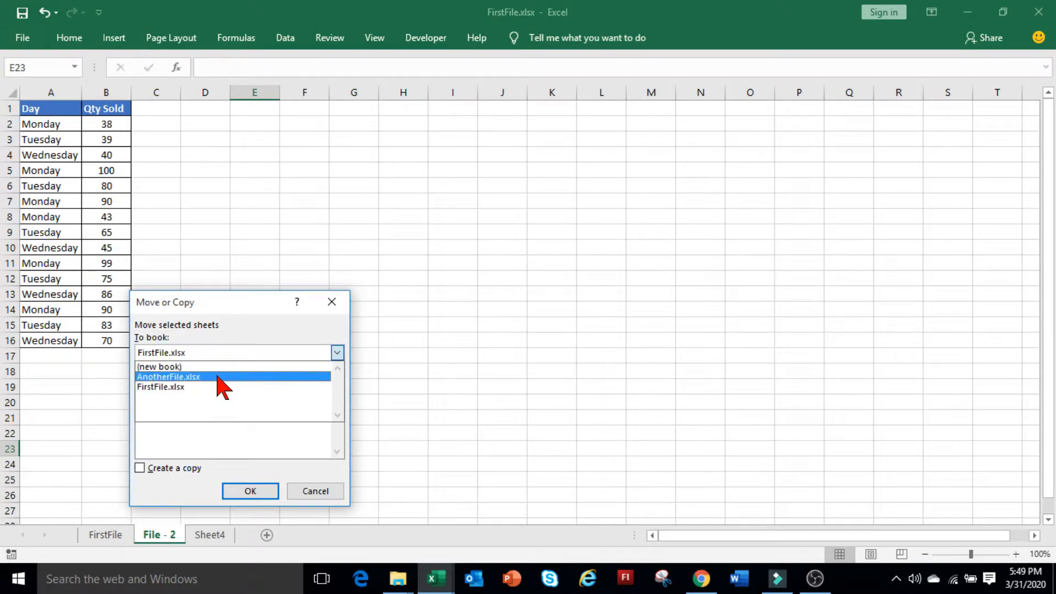
left_click(218, 376)
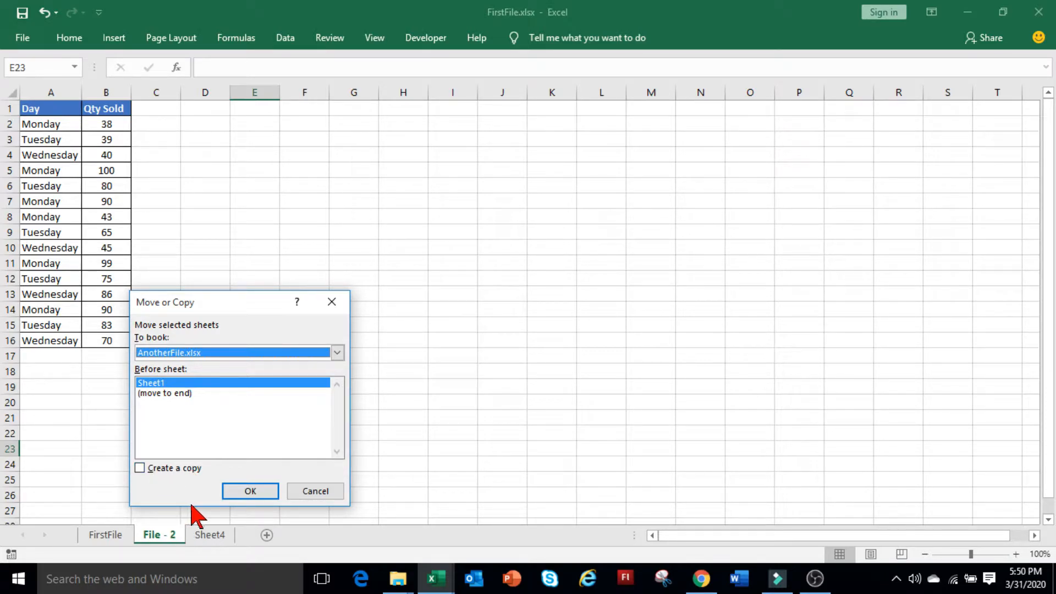
left_click(240, 491)
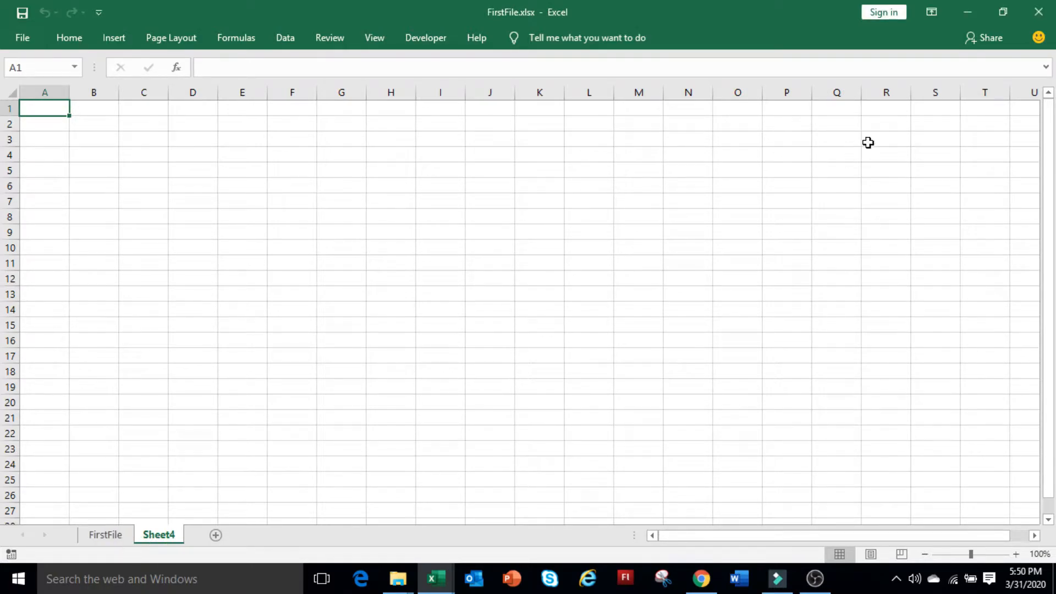
left_click(436, 574)
left_click(412, 547)
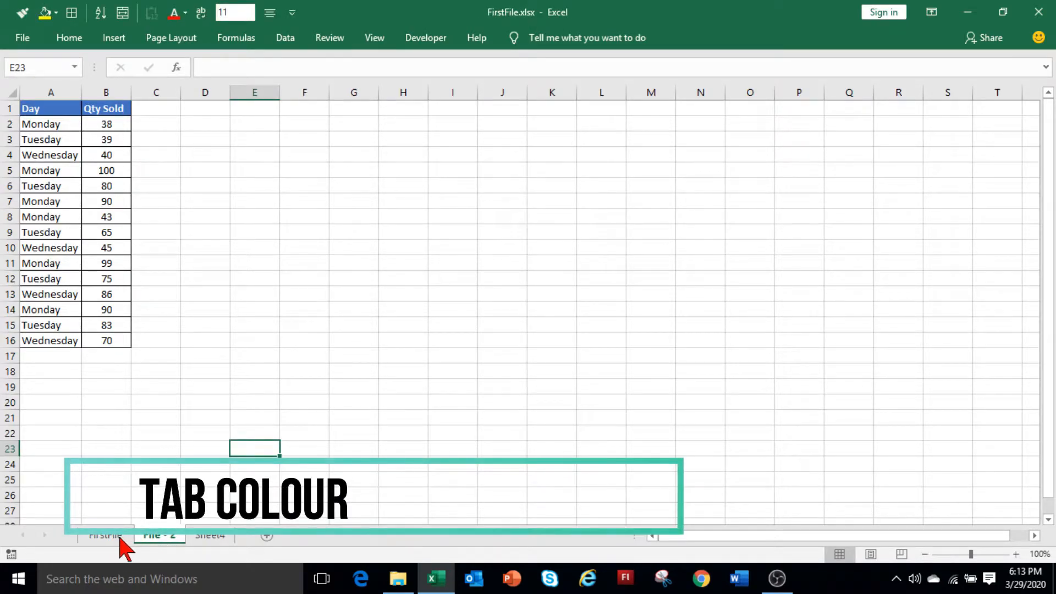
- Set the tab colour of the File - 2 worksheet to yellow and return to the FirstFile worksheet
right_click(154, 535)
mouse_move(212, 470)
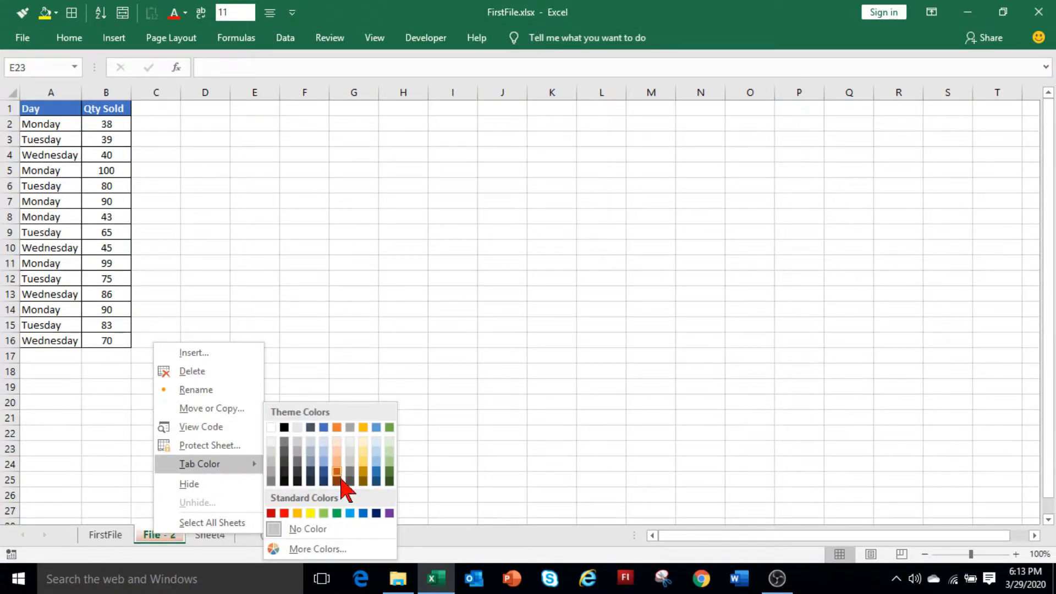
left_click(311, 513)
left_click(107, 535)
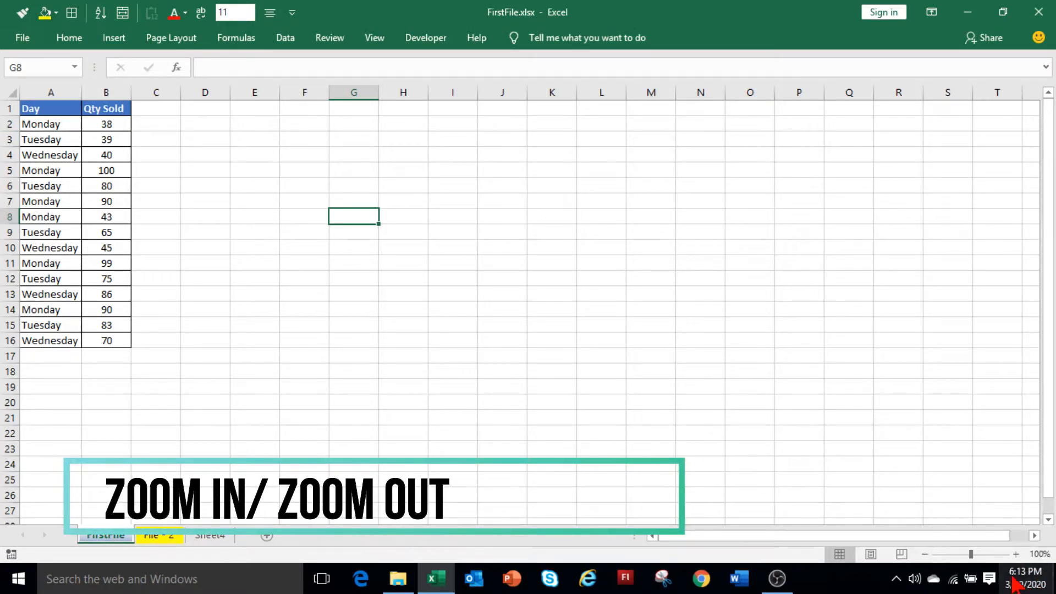
- Zoom in on the FirstFile worksheet in increments to beyond 130%
left_click(1016, 554)
left_click(1016, 555)
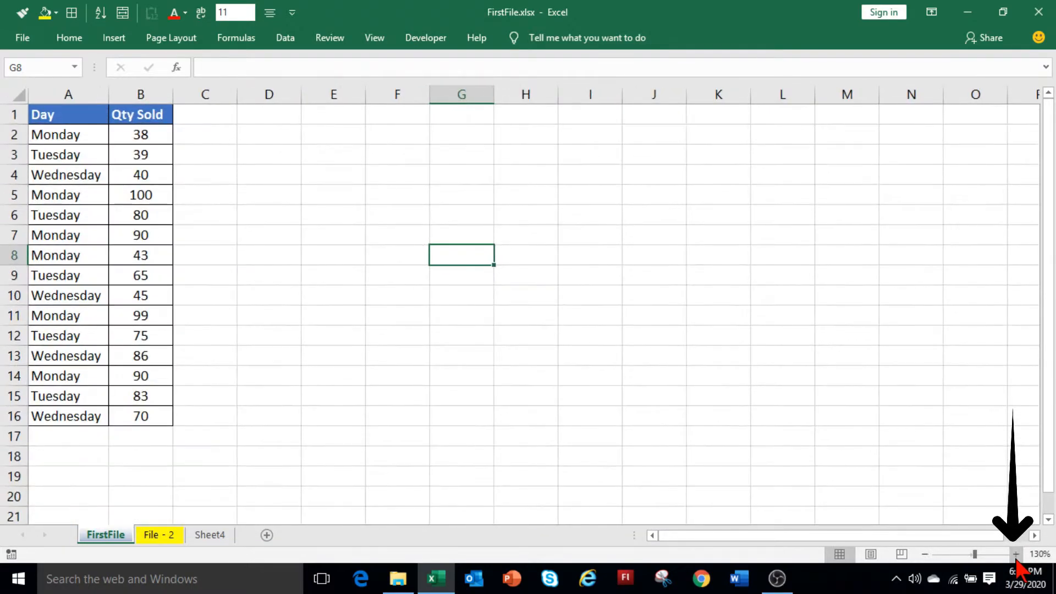
left_click(1016, 555)
left_click(1016, 555)
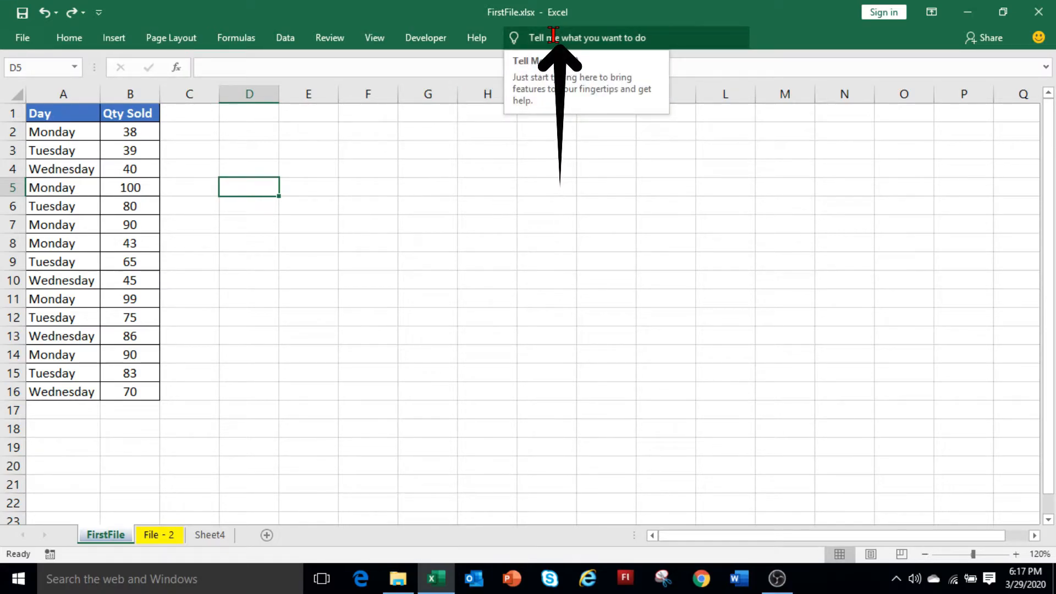
- Copy cell A1 by finding the copy command through the Tell Me search
left_click(53, 111)
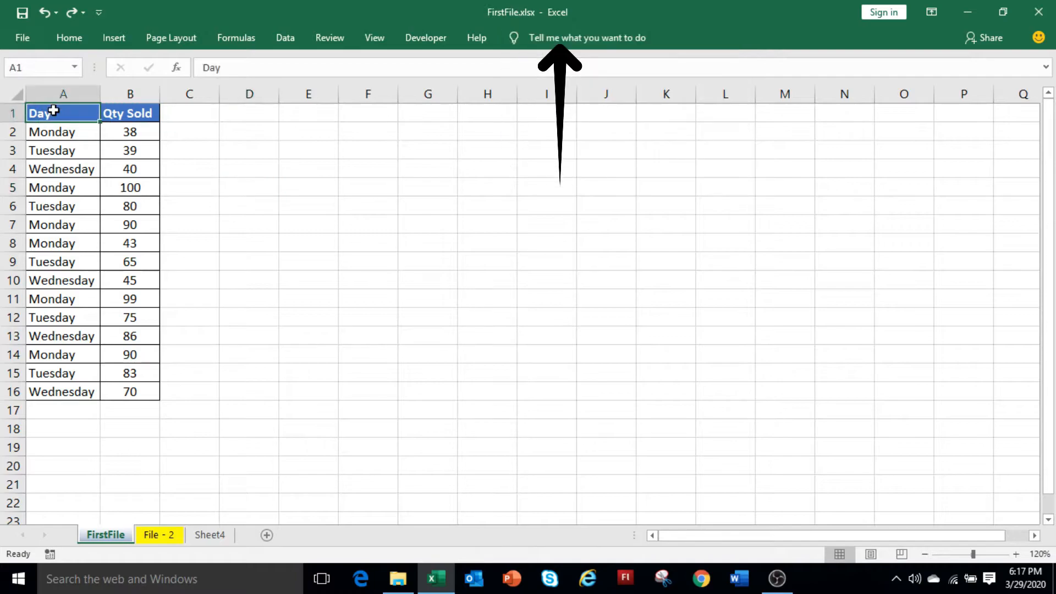
left_click(570, 39)
type("copy")
key("Return")
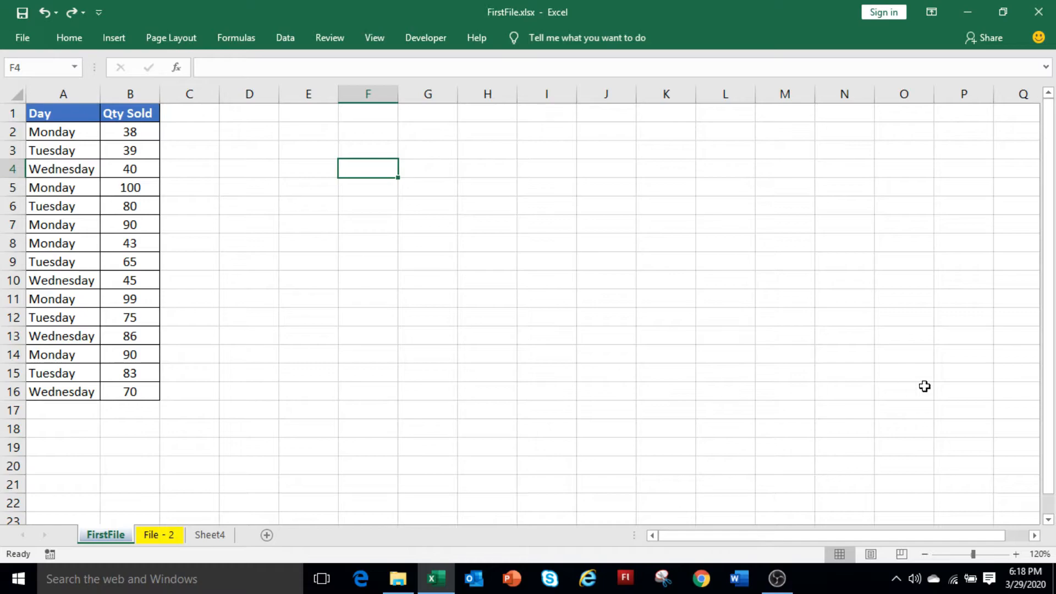
- Select individual empty cells on the FirstFile sheet, such as L8 and G16
left_click(707, 245)
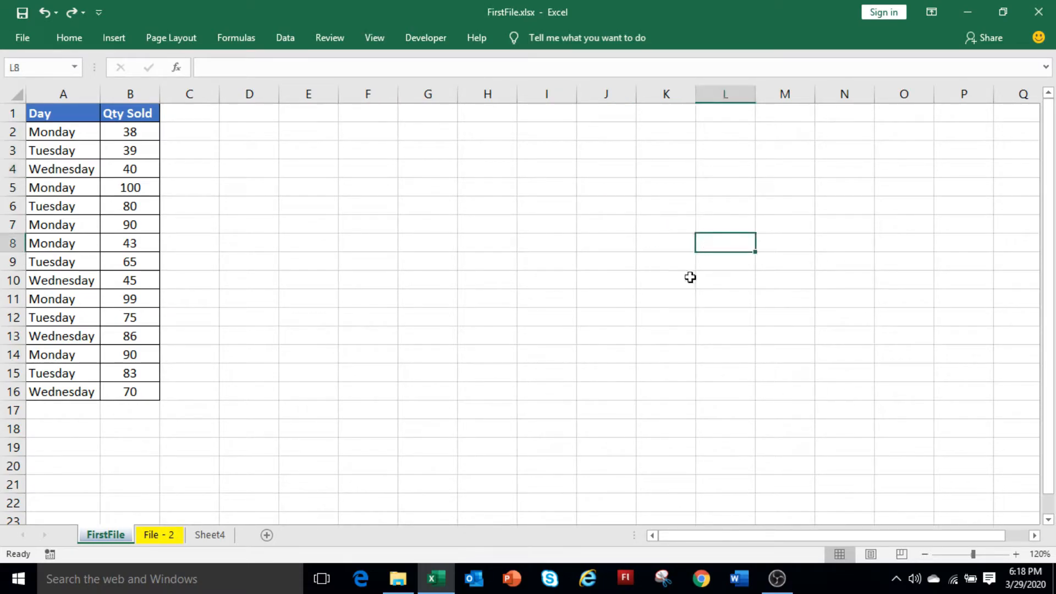
left_click(626, 369)
left_click(449, 387)
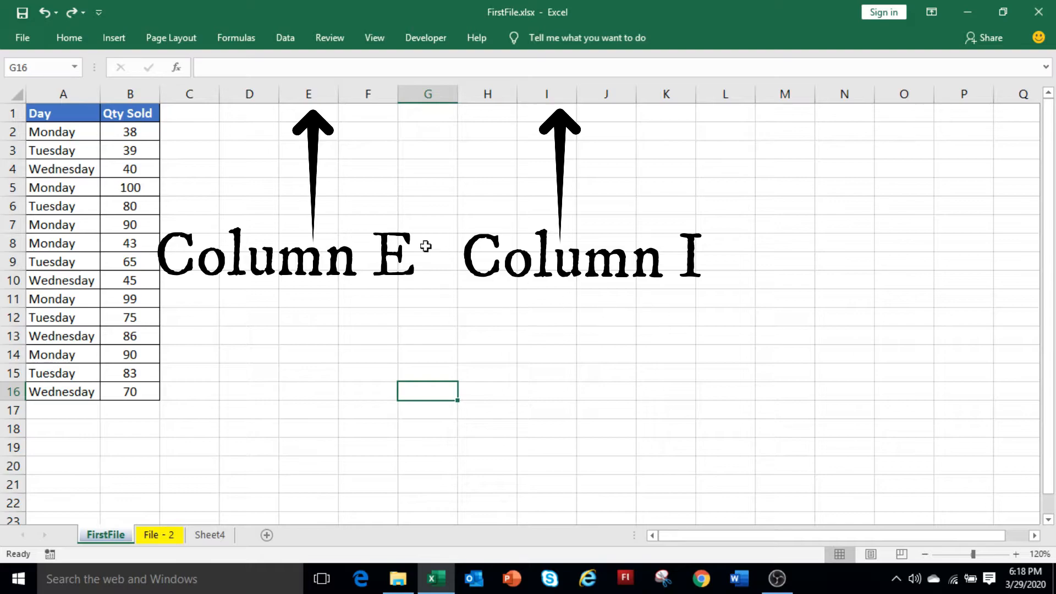
- Enter "Channel name is Excel session." in cell E3 and 1234567 in cell F3
left_click(297, 148)
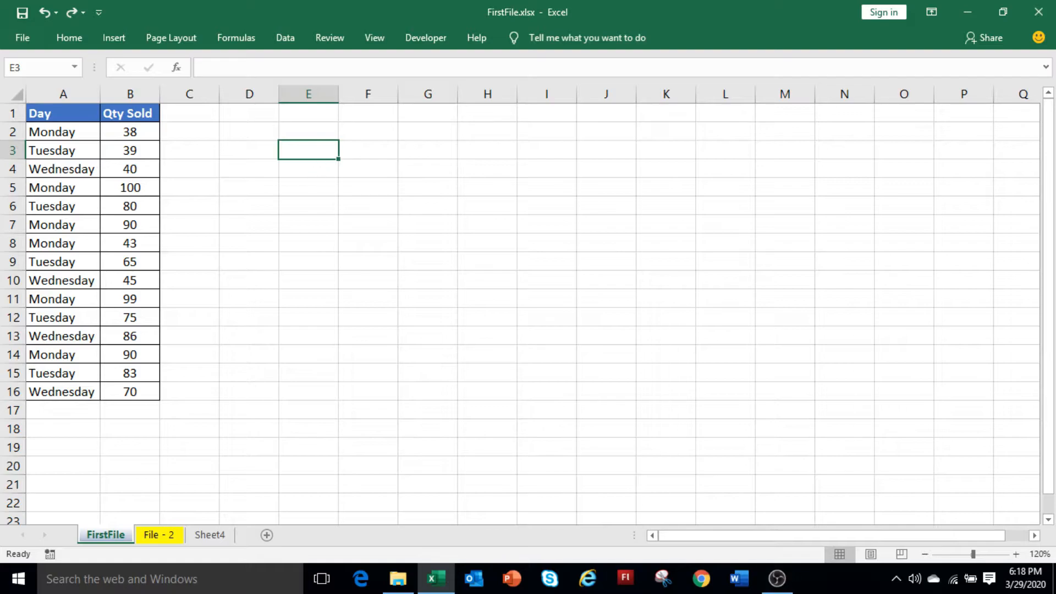
key("ctrl+y")
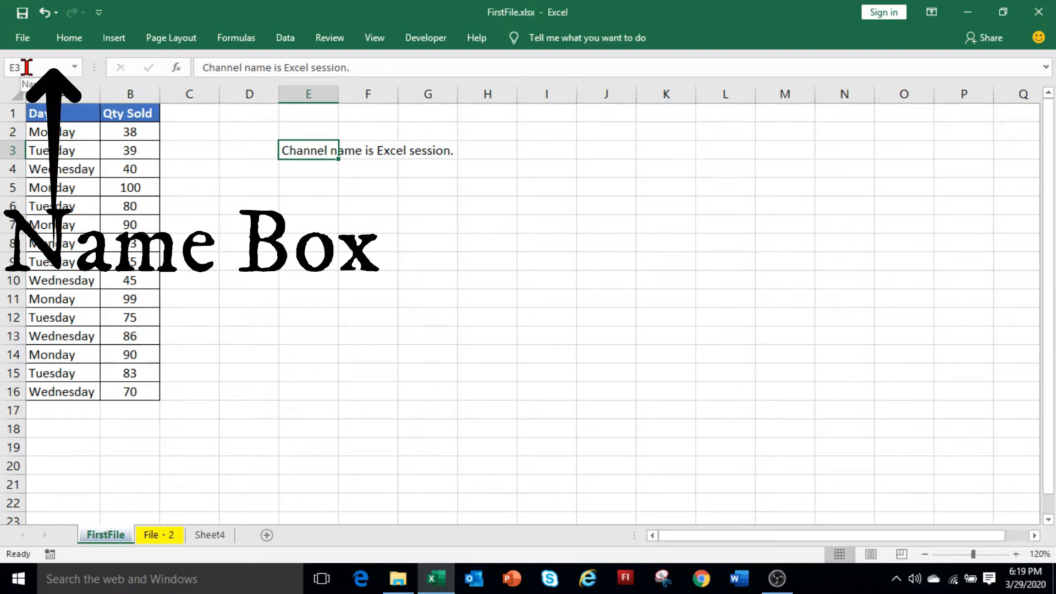
key("Right")
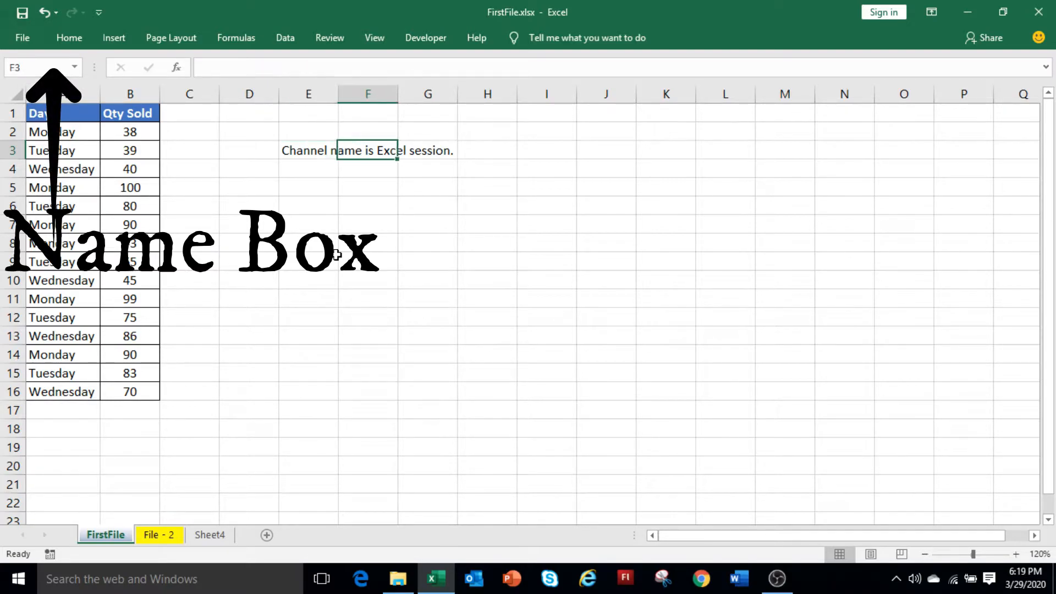
type("1234567")
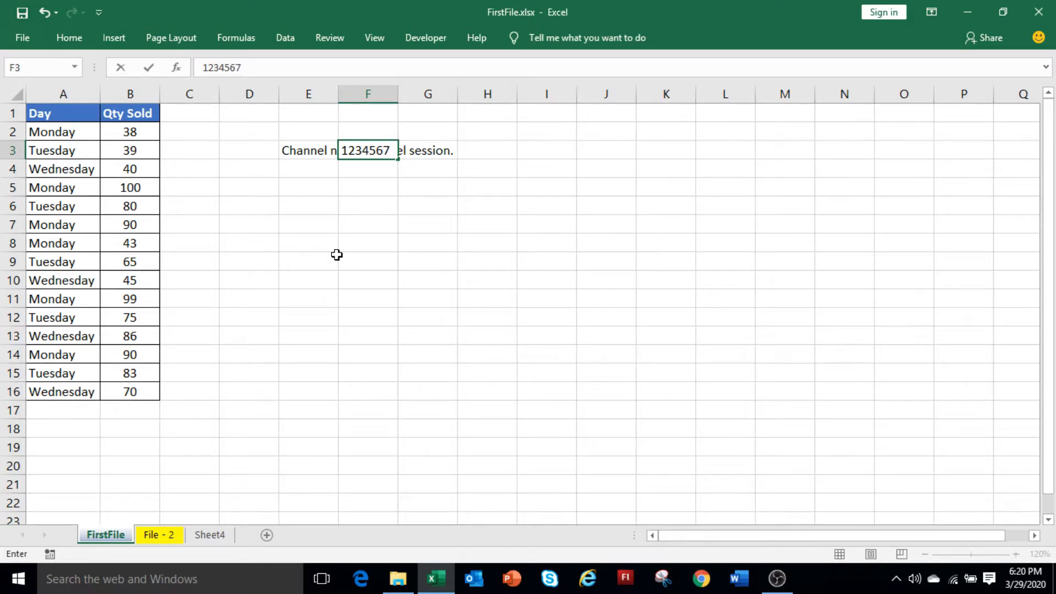
key("Return")
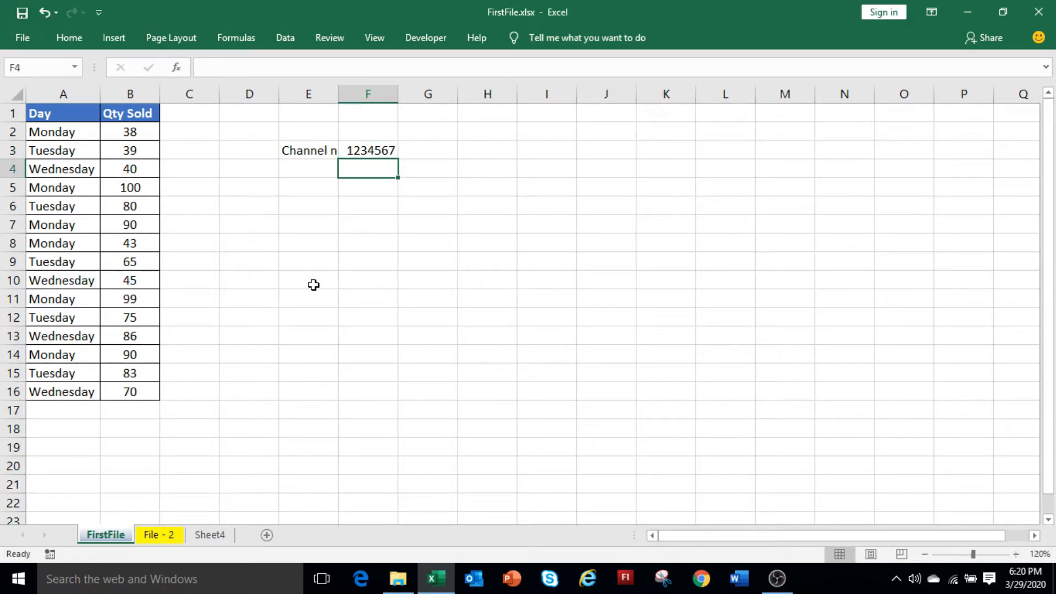
- Autofit column E to the text in cell E3 and narrow the column to about half that width
left_click(311, 150)
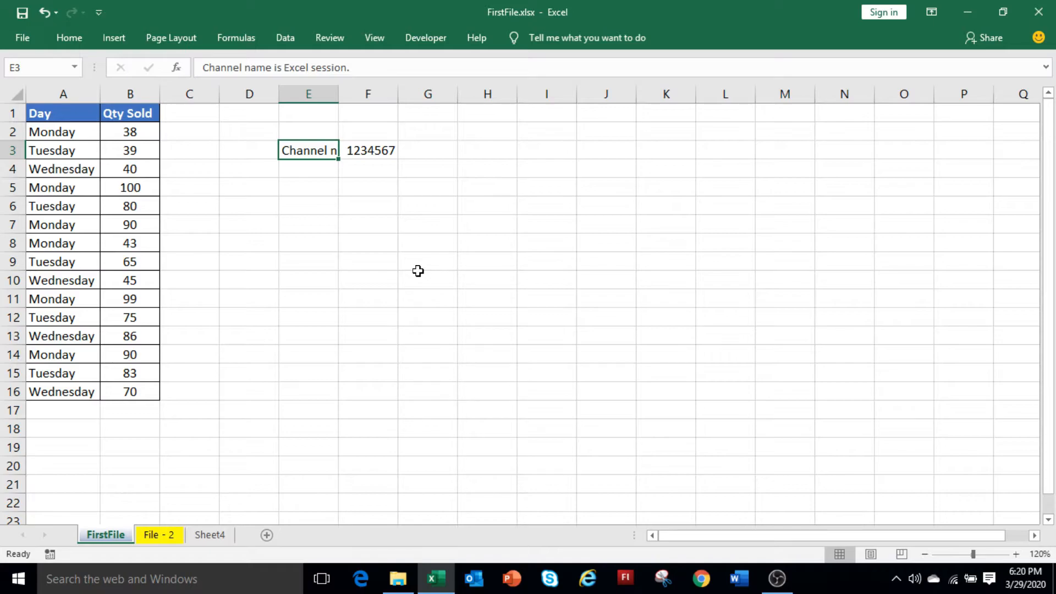
double_click(339, 97)
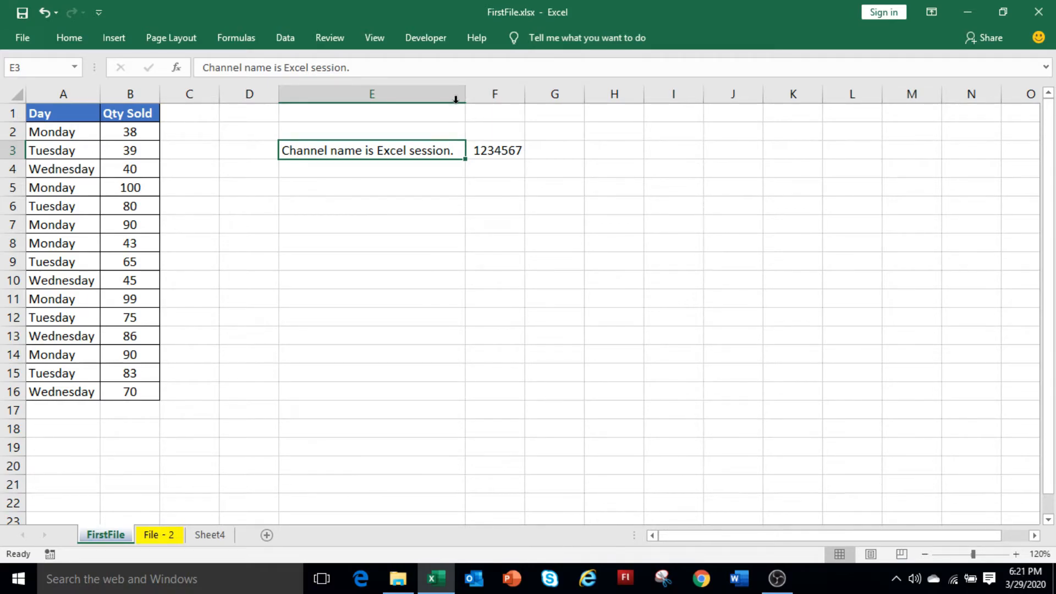
left_click_drag(467, 95, 370, 96)
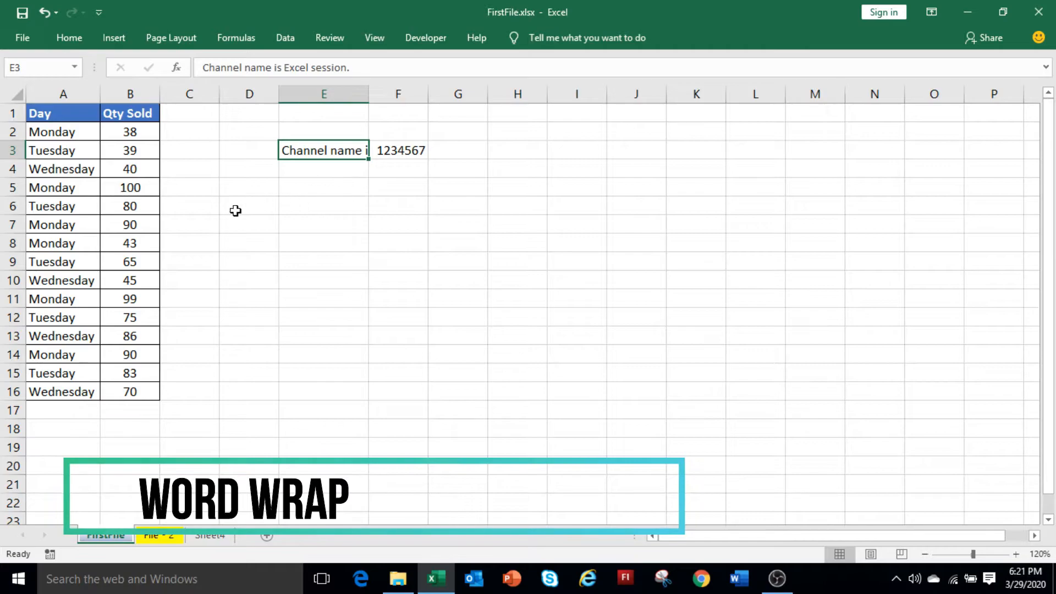
- Wrap the text in cell E3
left_click(68, 38)
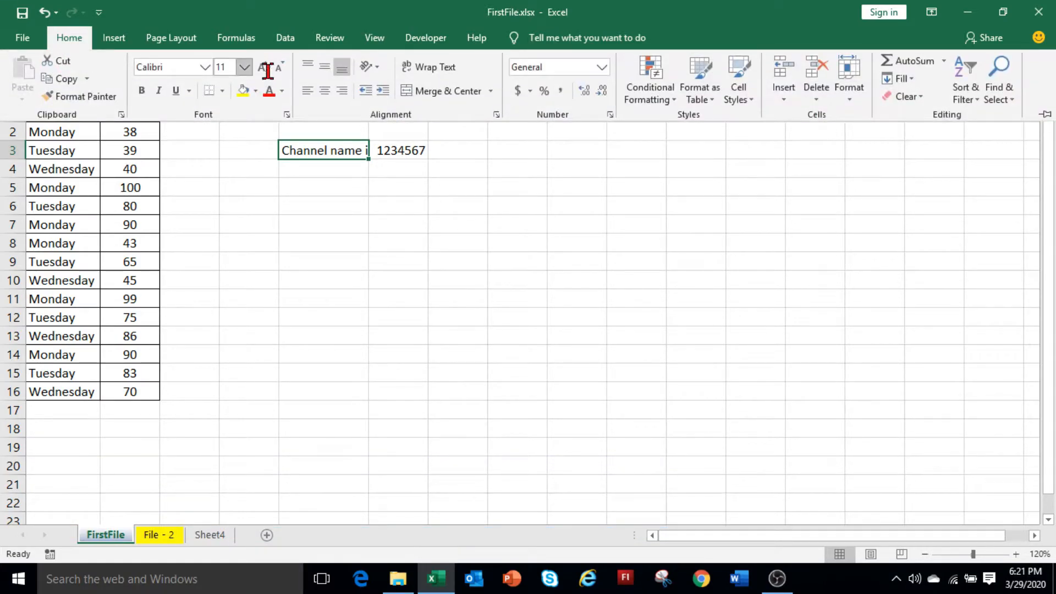
left_click(436, 67)
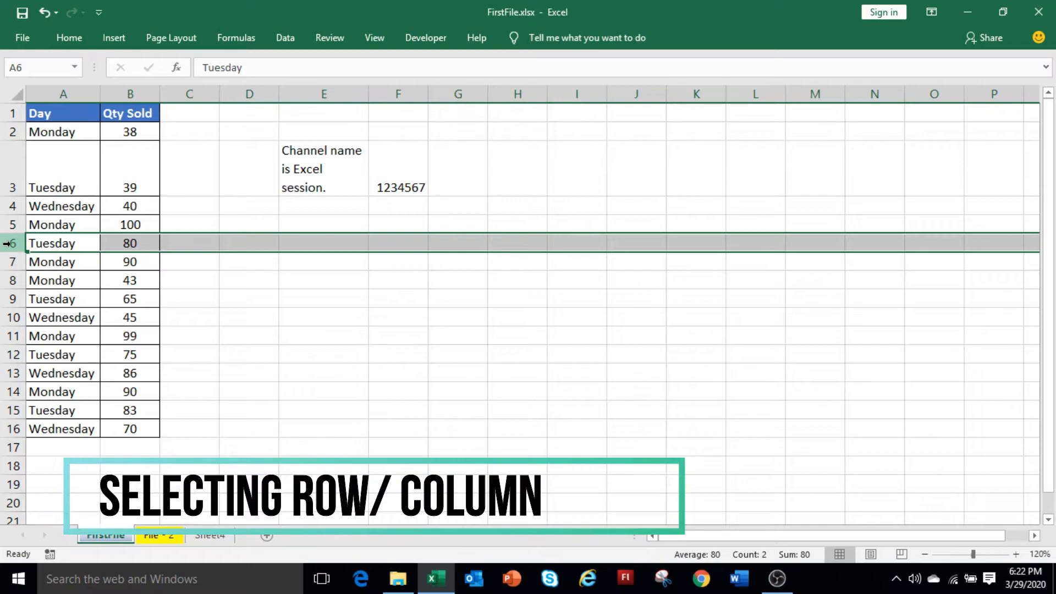
- Select the entire columns E through K on the FirstFile sheet, and clear the selection by selecting cell C10
left_click(463, 90)
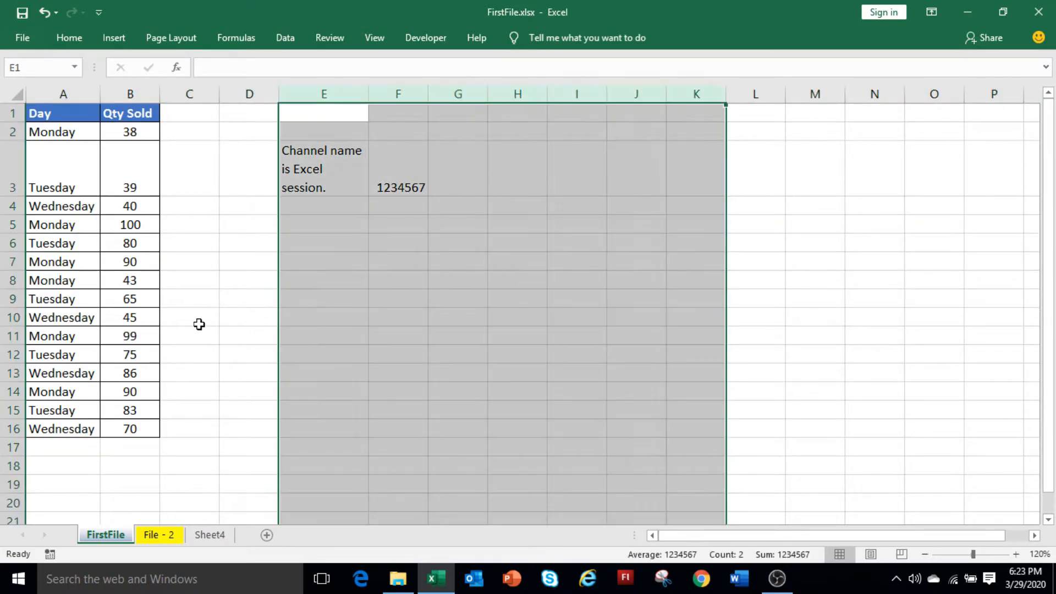
left_click(201, 319)
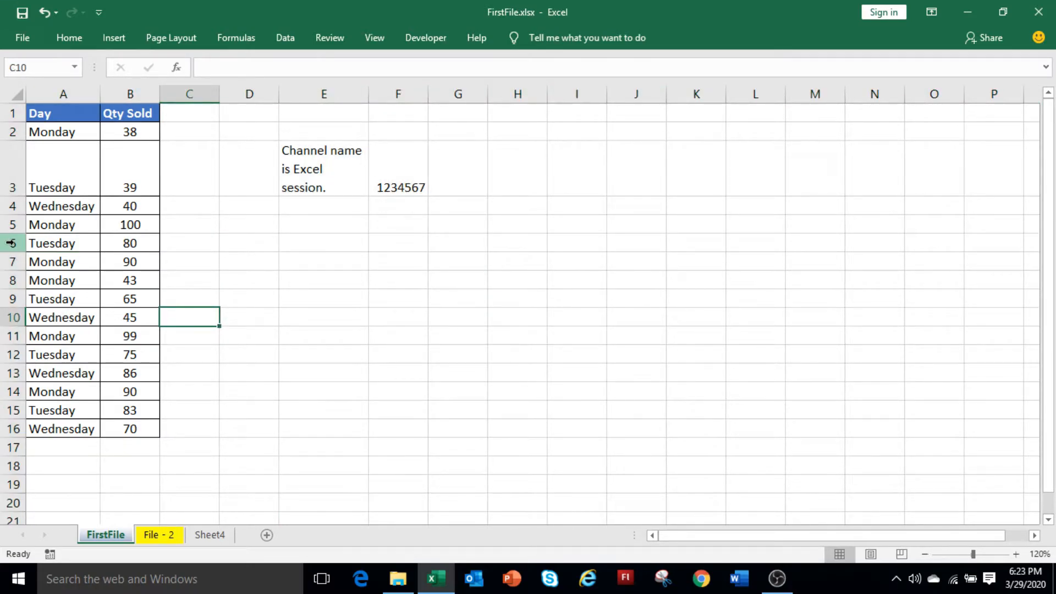
- Set the height of rows 3 through 6 to 25
left_click_drag(11, 243, 11, 187)
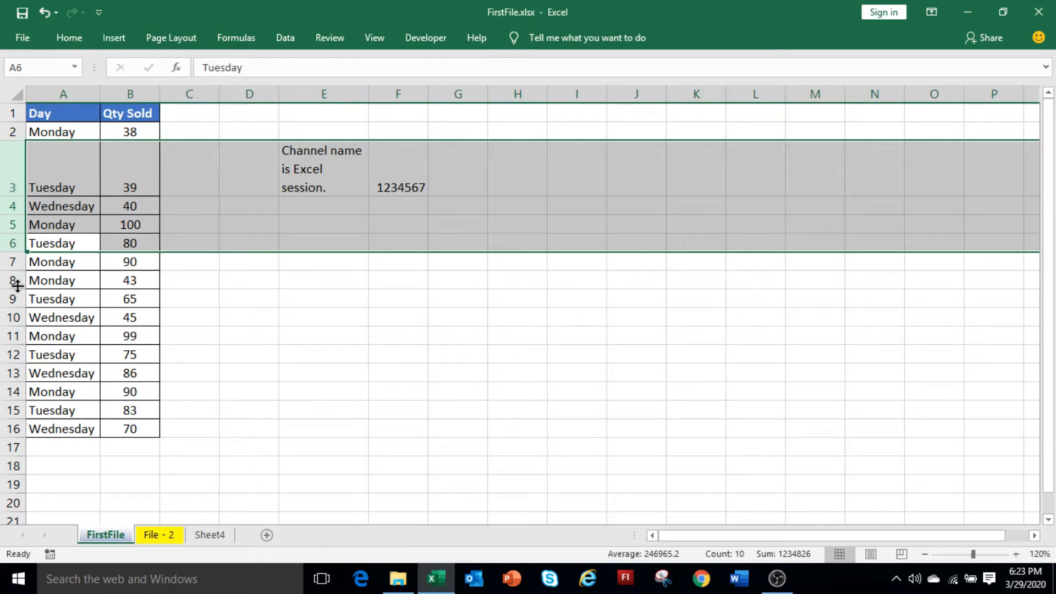
right_click(11, 177)
left_click(69, 360)
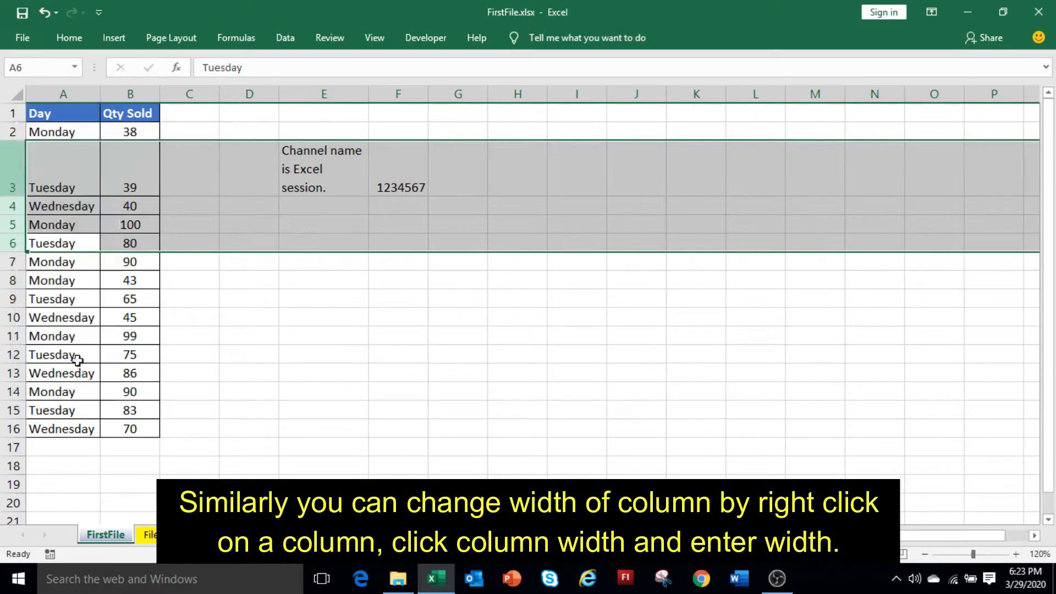
type("25")
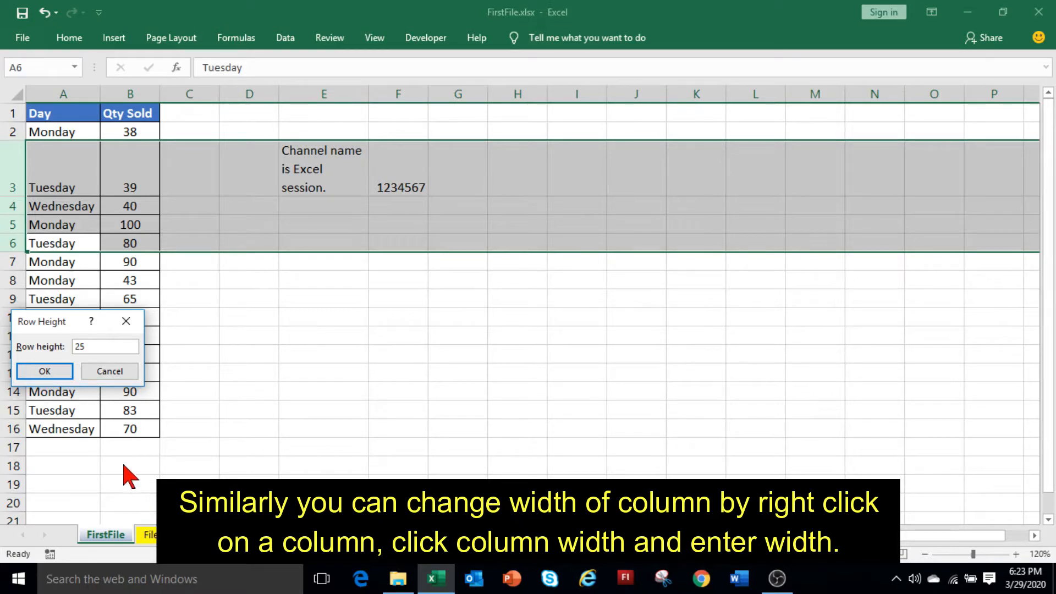
left_click(47, 372)
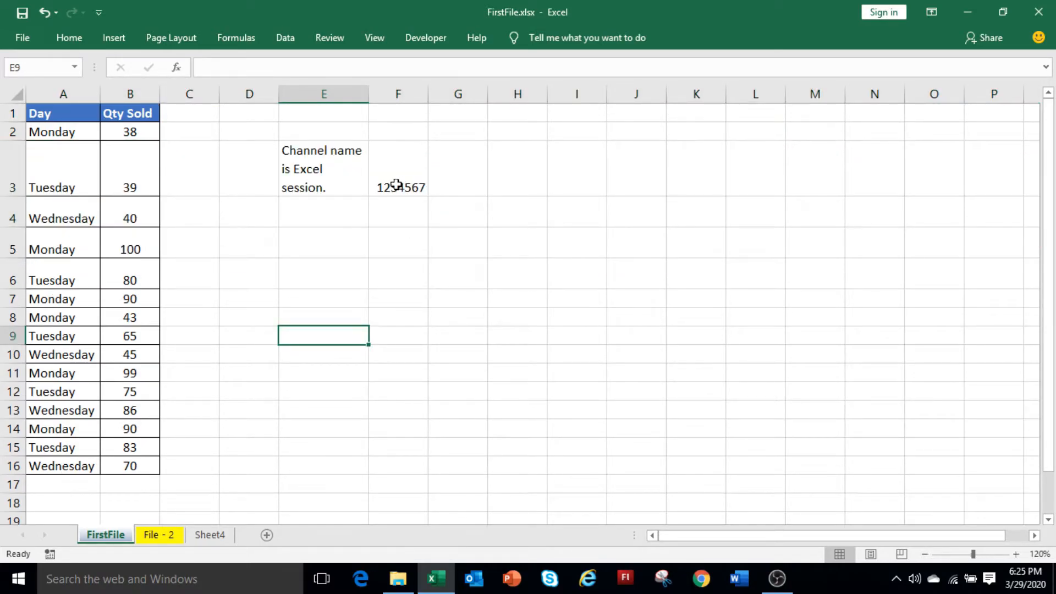
- Format cell F3 with Center vertical alignment and Left (Indent) horizontal alignment
left_click(412, 165)
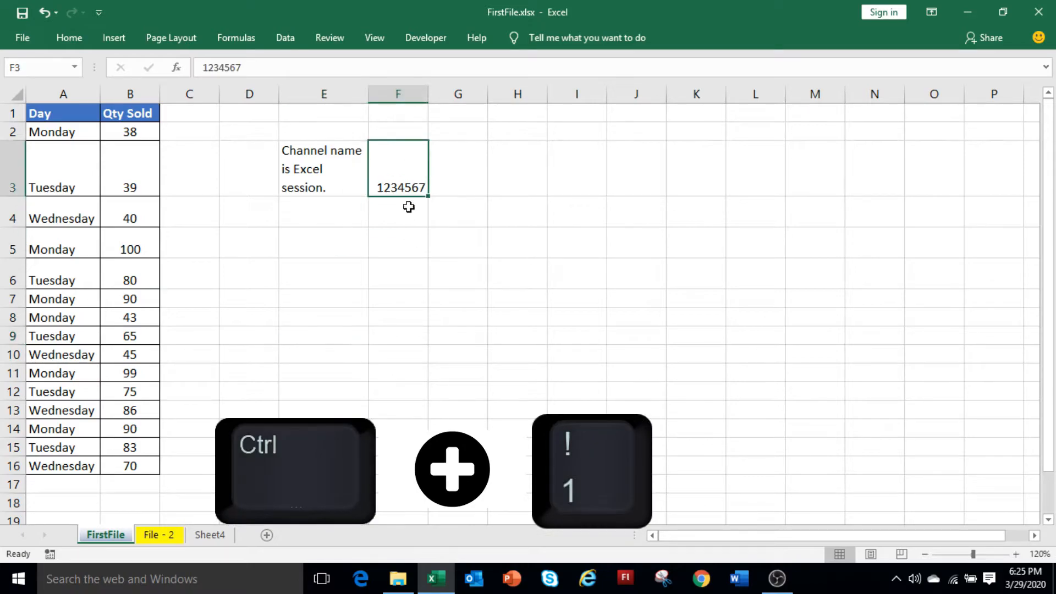
key("ctrl+1")
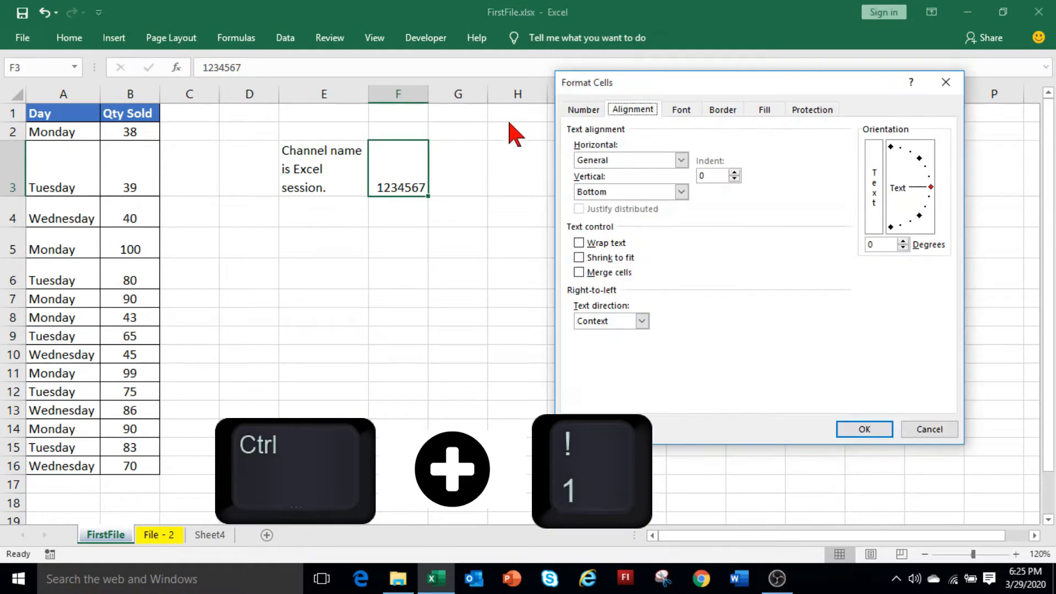
key("Escape")
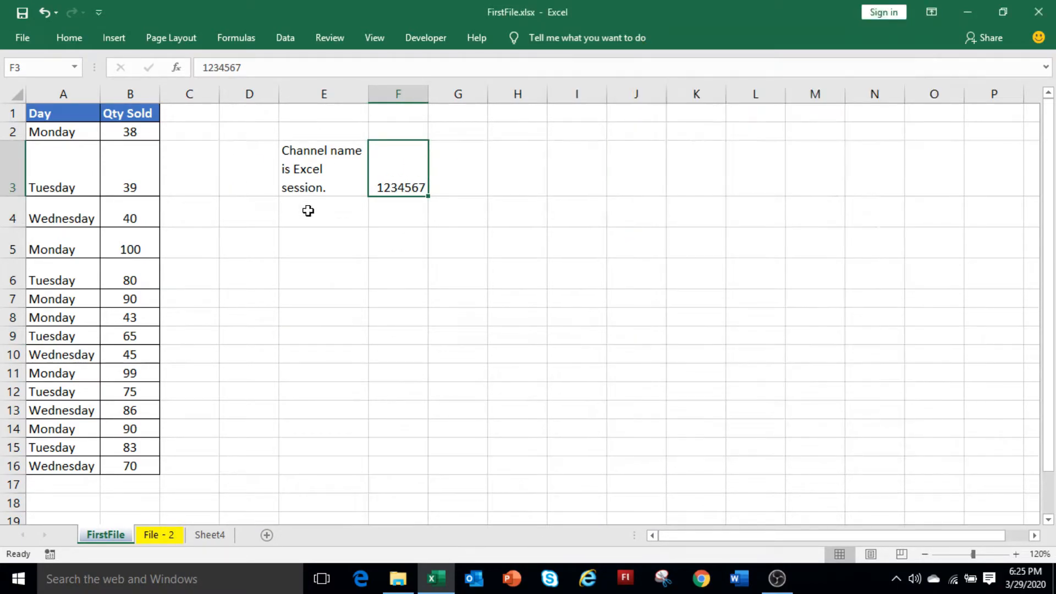
left_click(69, 38)
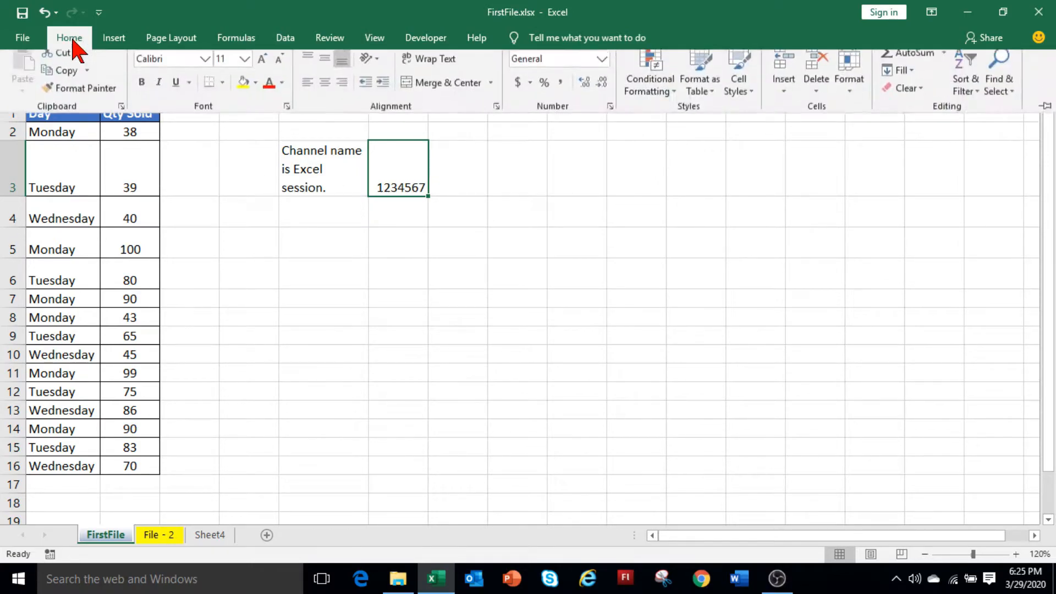
left_click(848, 99)
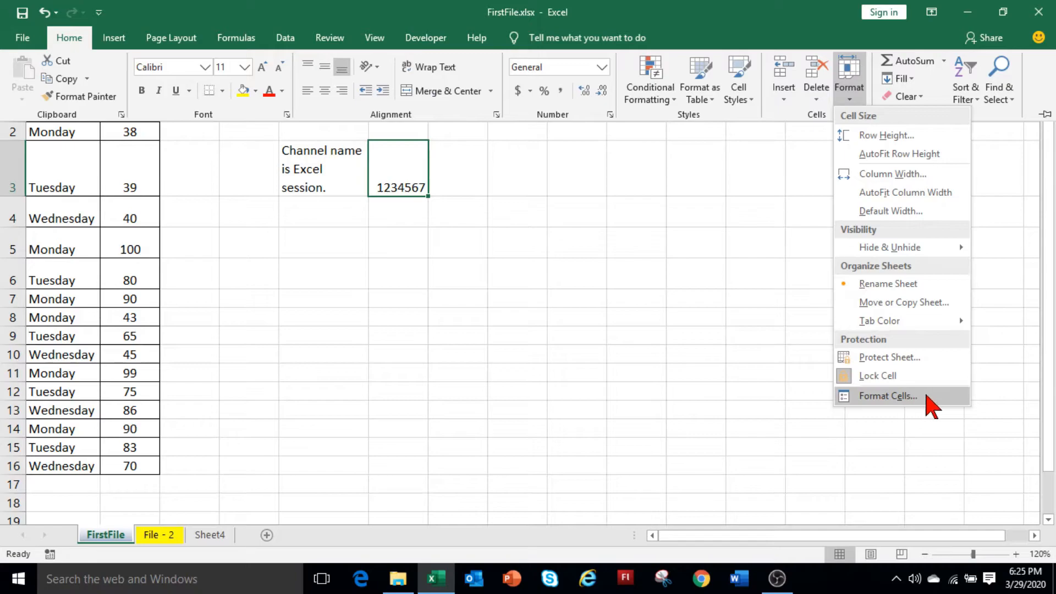
left_click(929, 396)
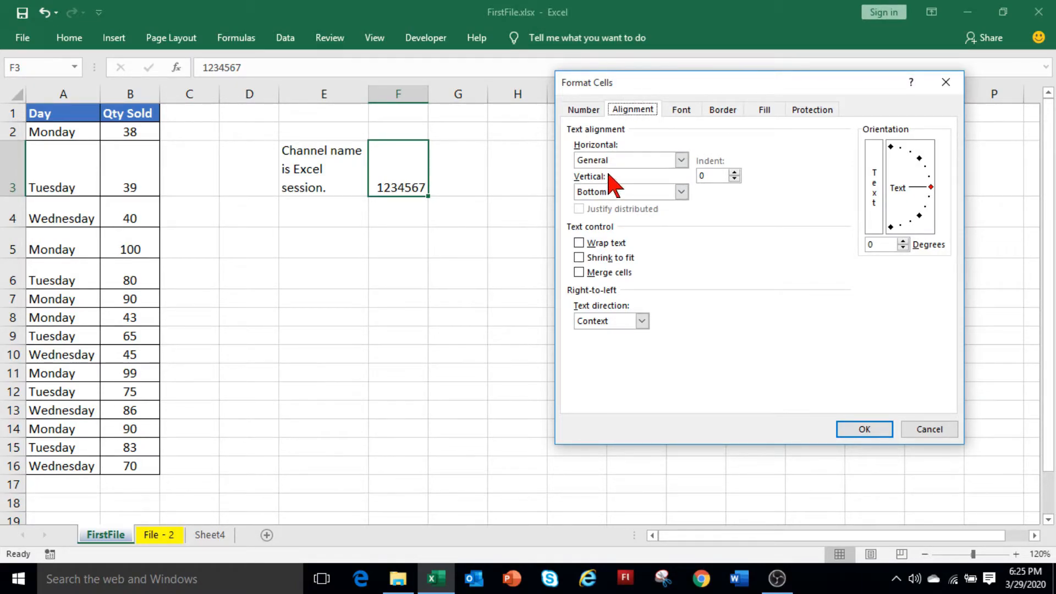
left_click(625, 197)
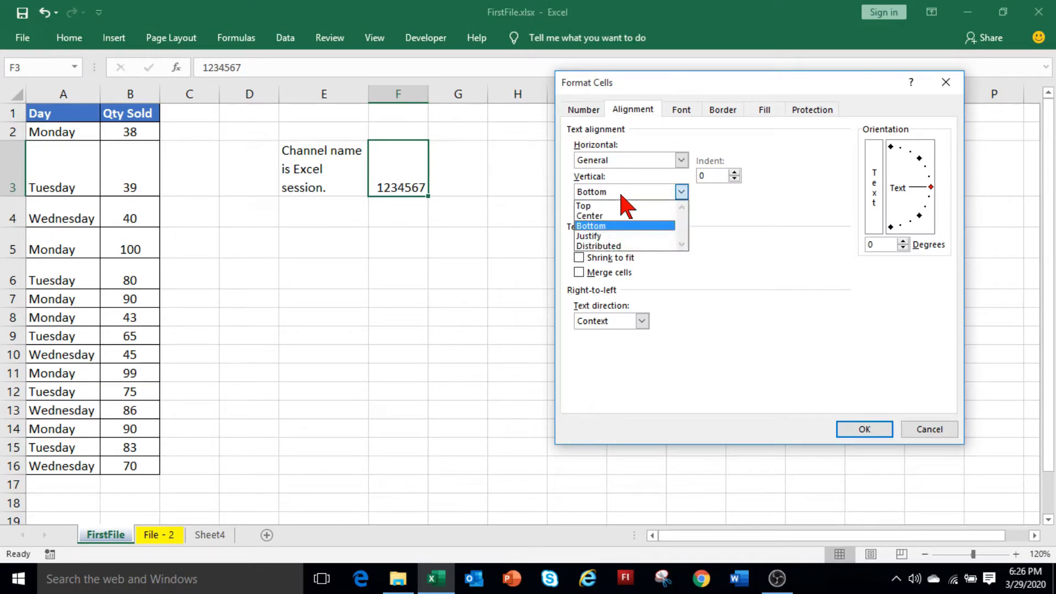
left_click(626, 216)
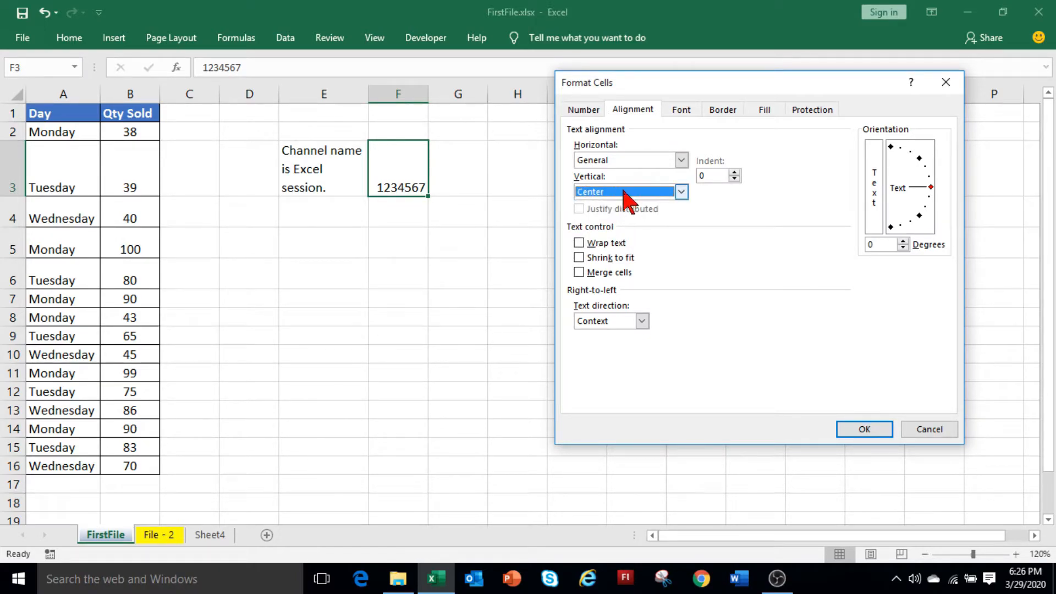
left_click(639, 160)
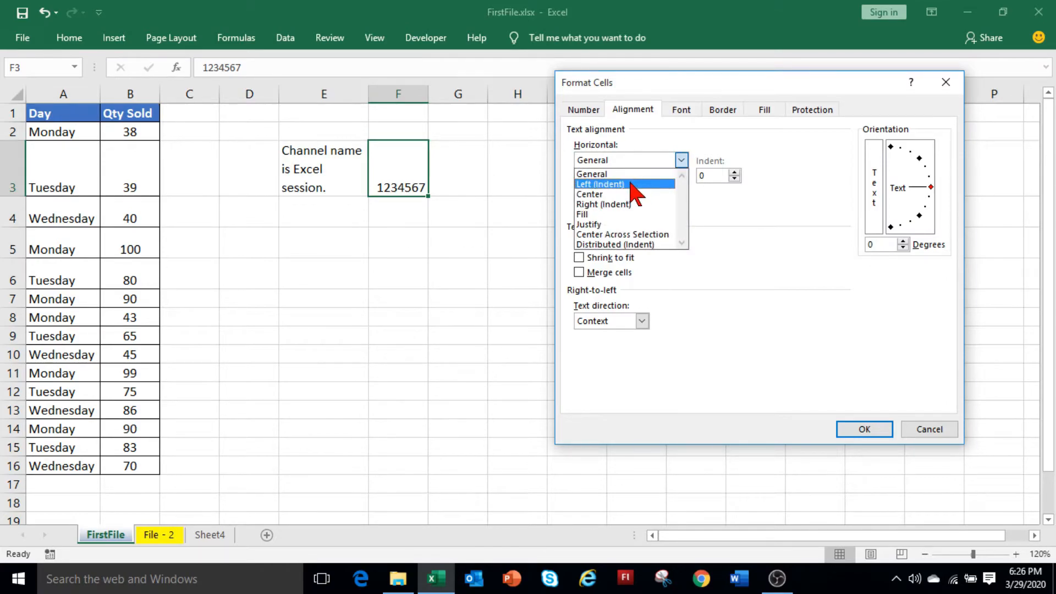
left_click(631, 184)
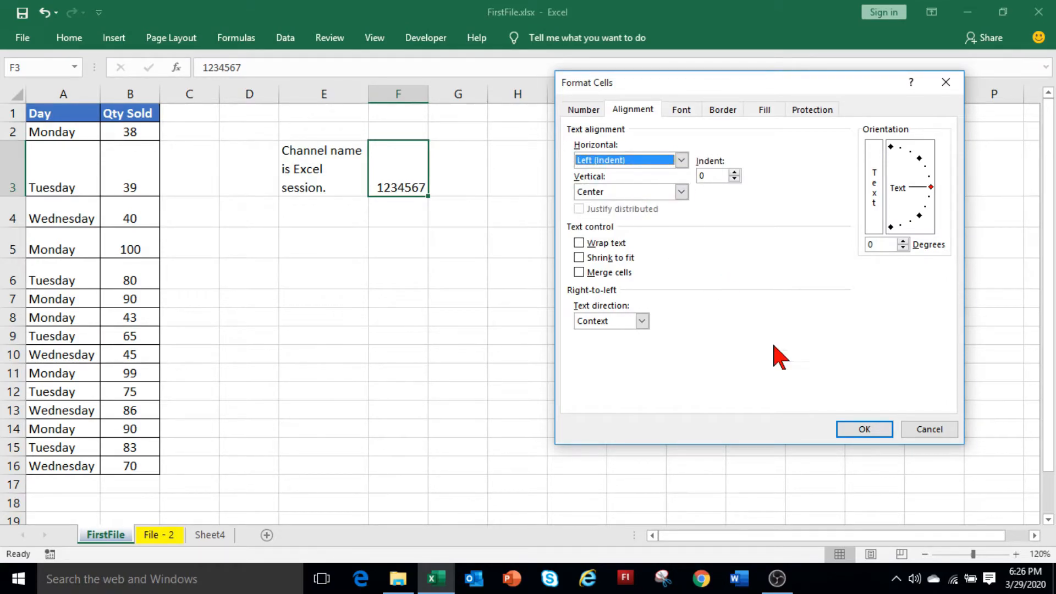
left_click(873, 430)
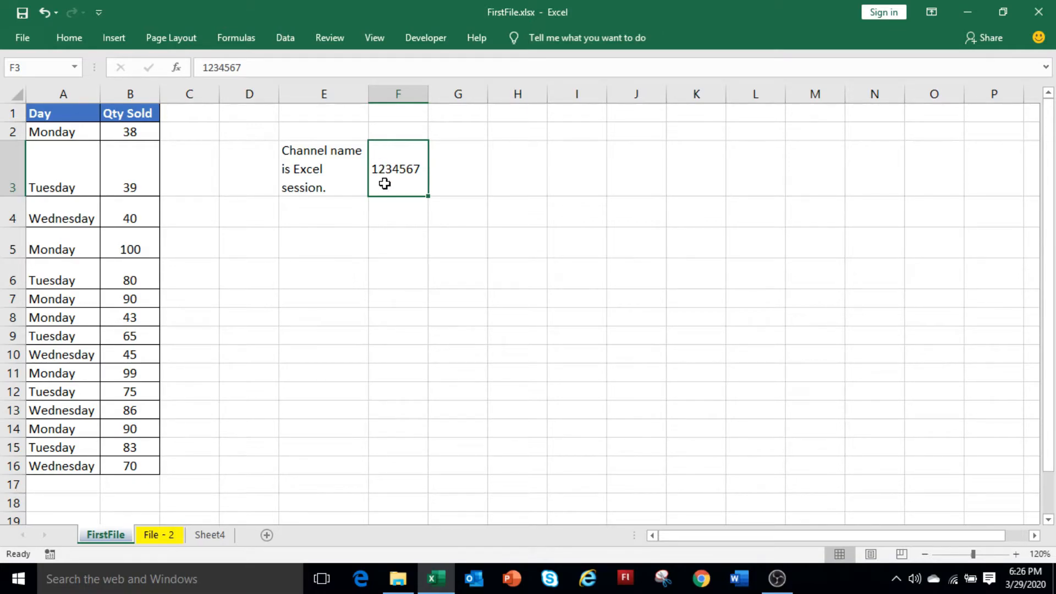
- Rotate the text in cell F3 to 90 degrees and undo the rotation
key("ctrl+1")
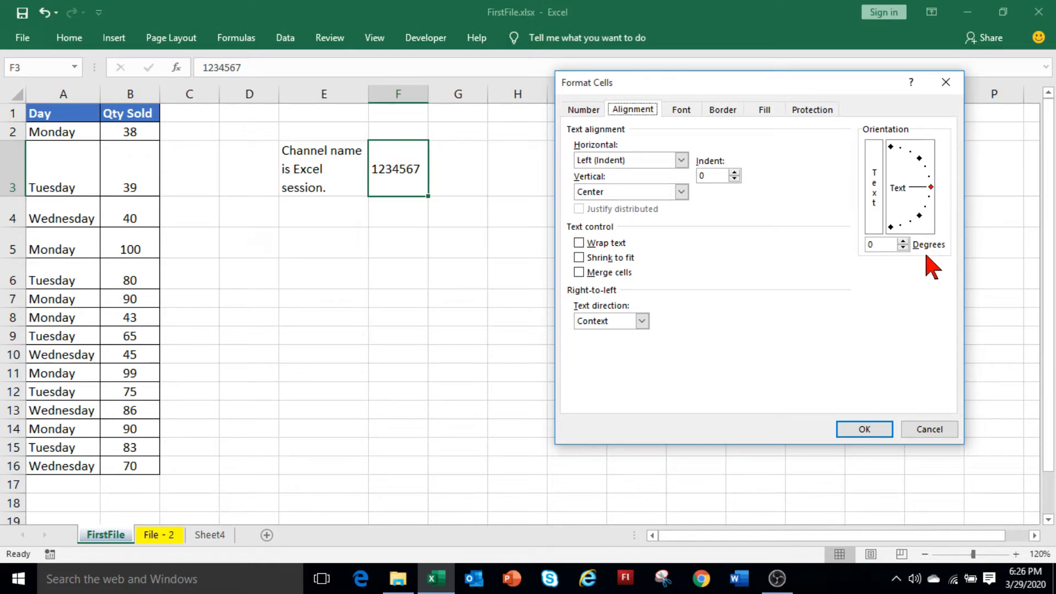
double_click(874, 243)
type("90")
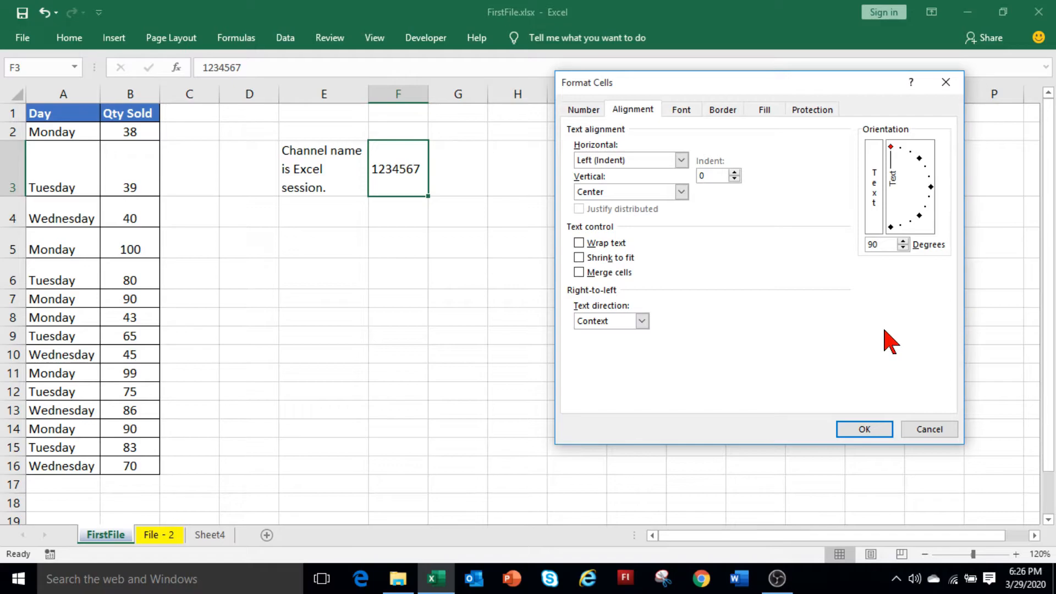
key("Return")
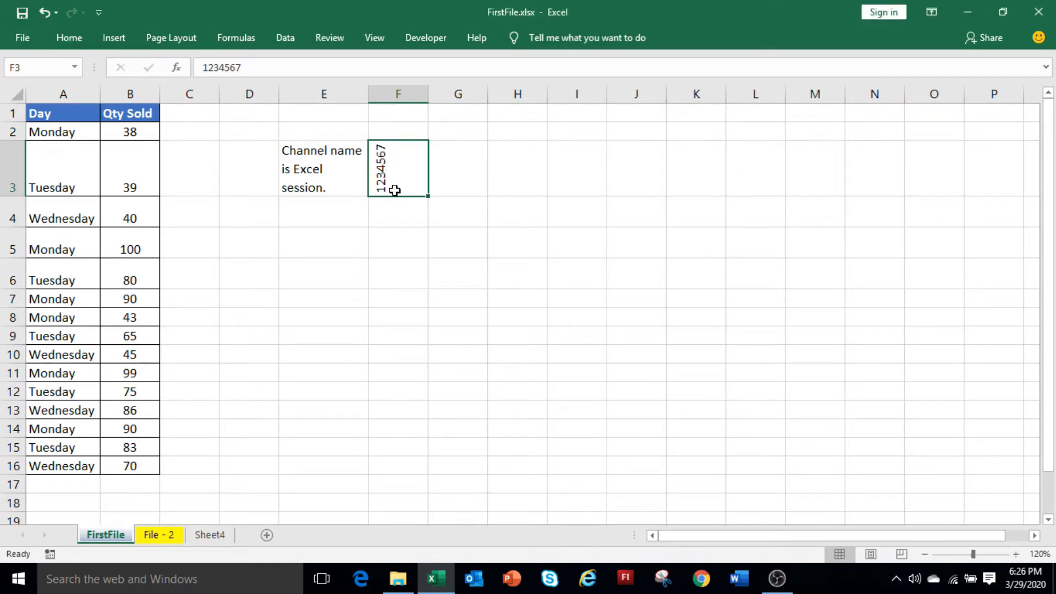
key("ctrl+z")
- Format the number in cell F3 as Sitka Display, Bold, size 20, in standard red
key("ctrl+1")
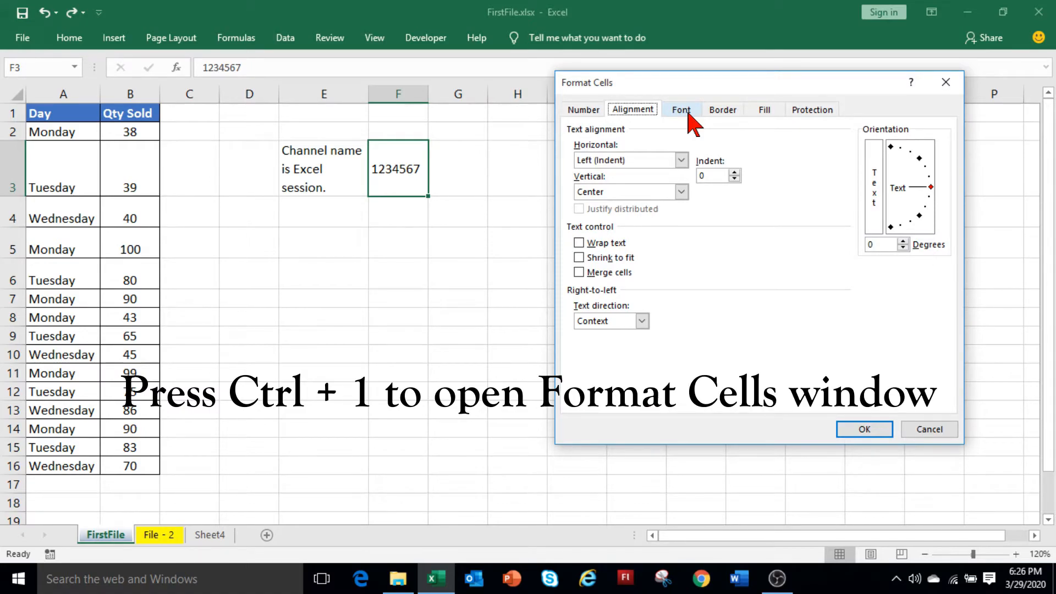
left_click(682, 110)
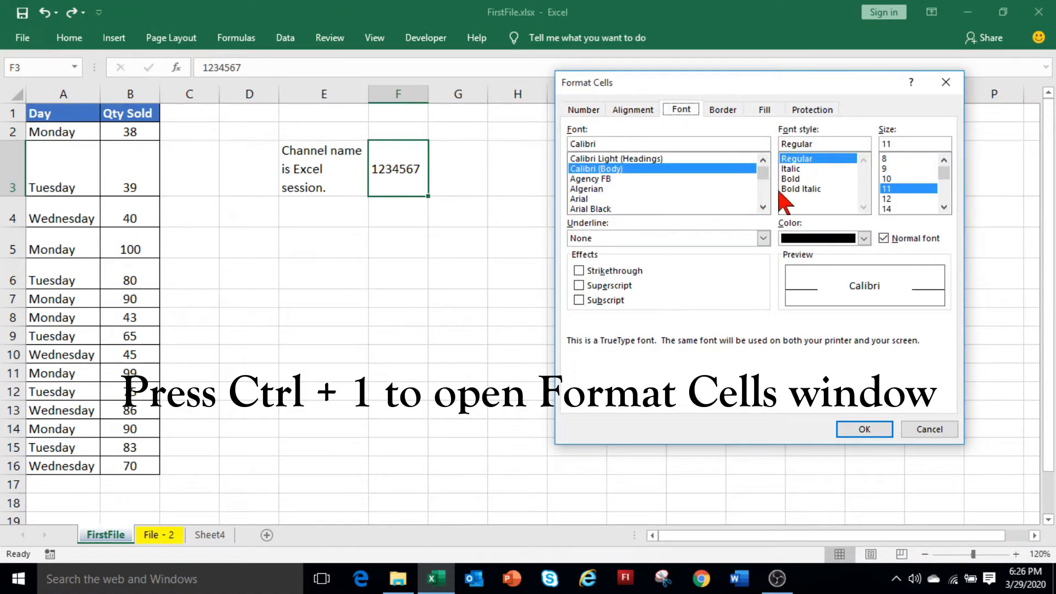
left_click_drag(761, 174, 762, 189)
left_click(748, 209)
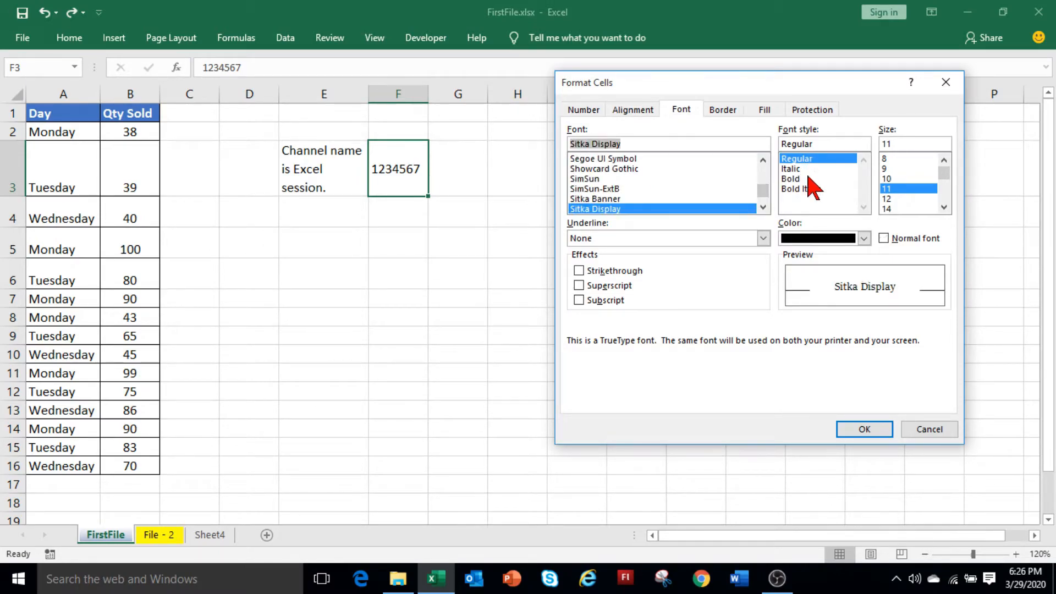
left_click(797, 179)
left_click(943, 207)
left_click(944, 207)
left_click(943, 208)
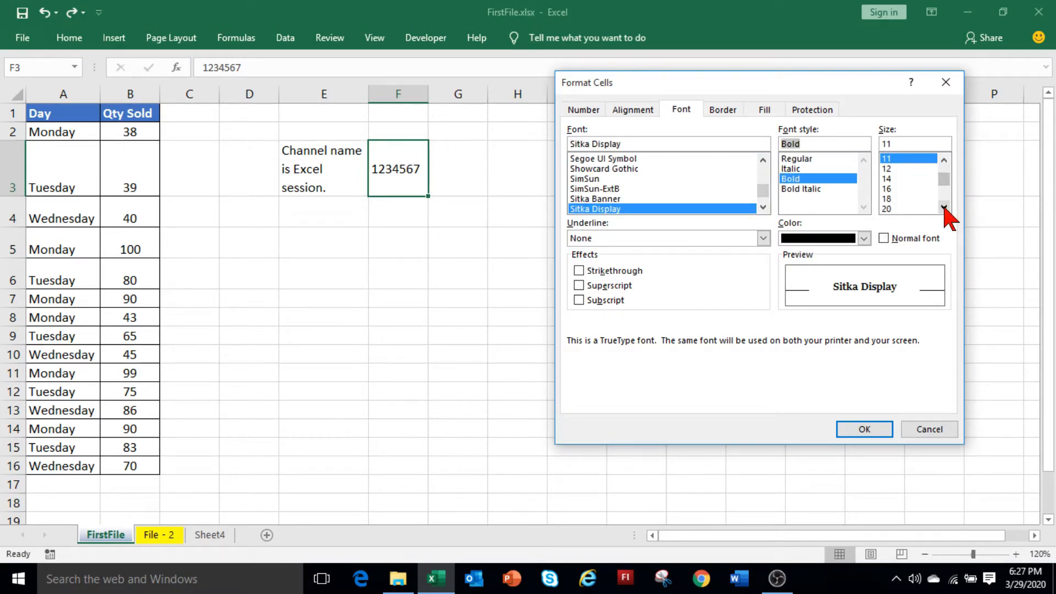
left_click(887, 209)
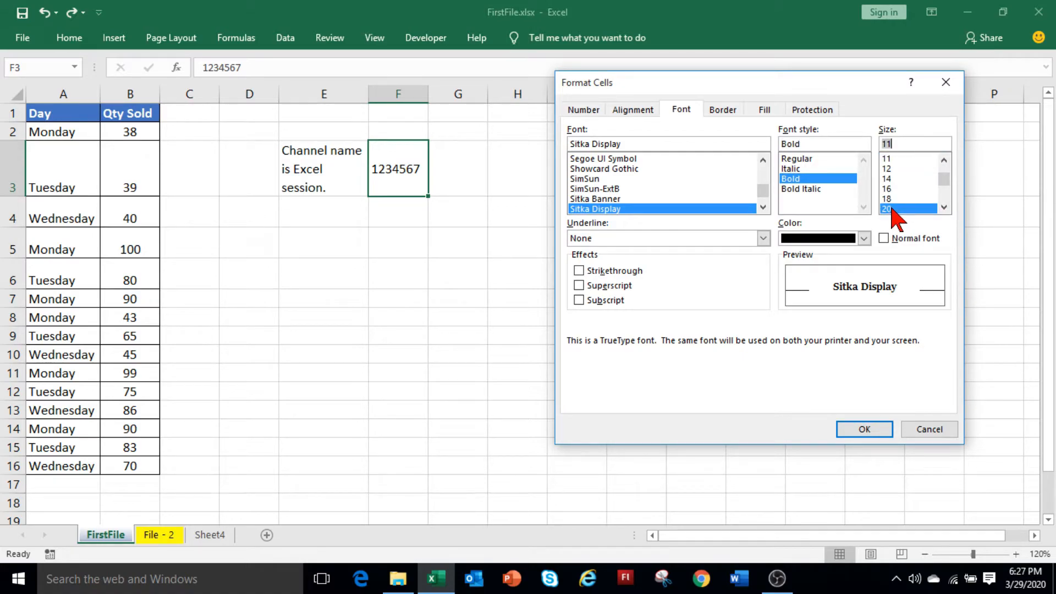
left_click(820, 239)
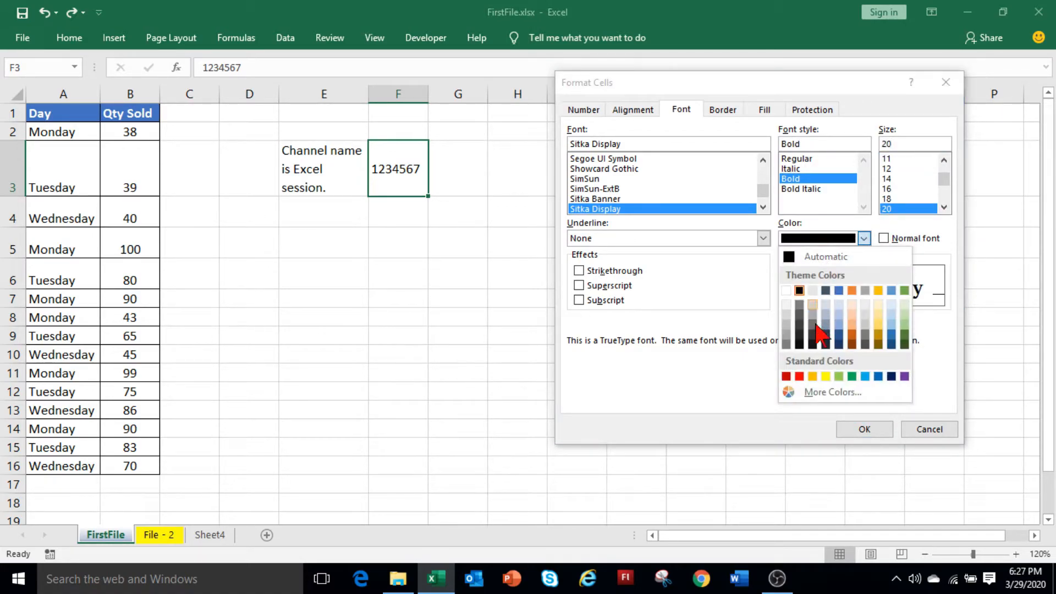
left_click(799, 376)
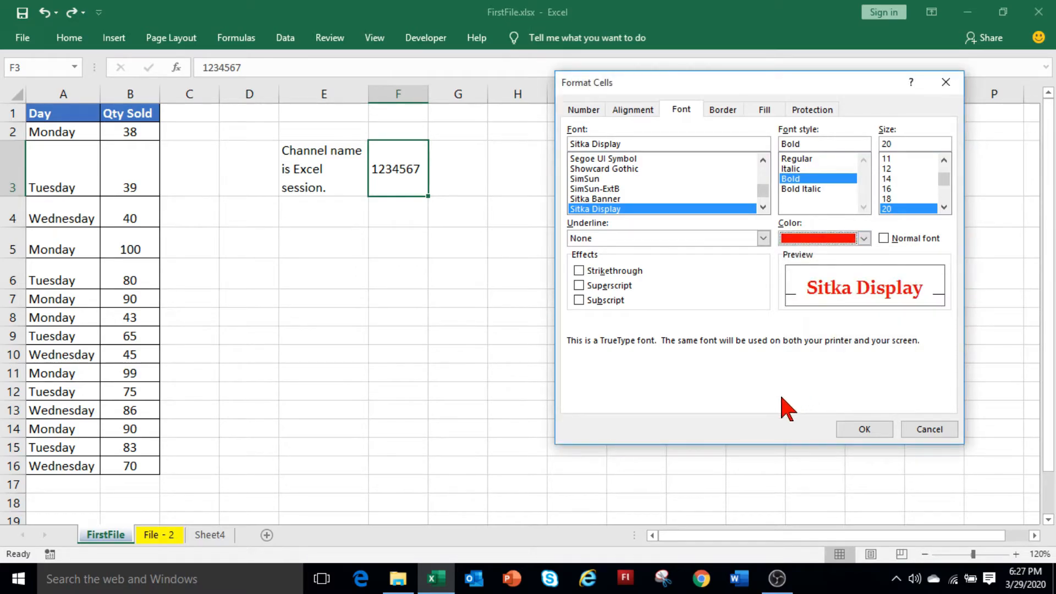
left_click(864, 429)
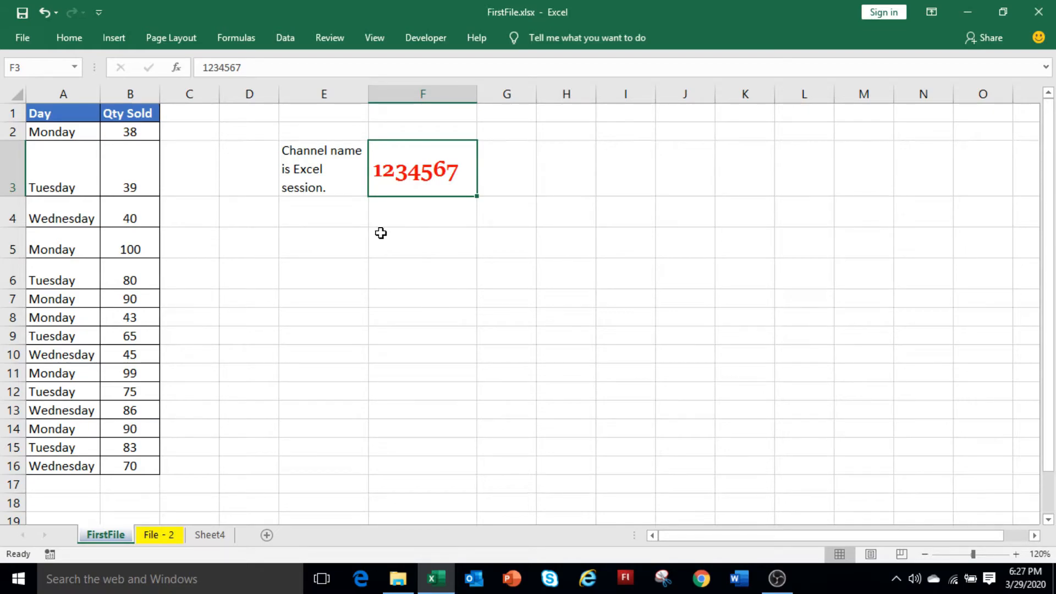
- Give cell F3 a thick red outline border and a yellow background fill
key("ctrl+1")
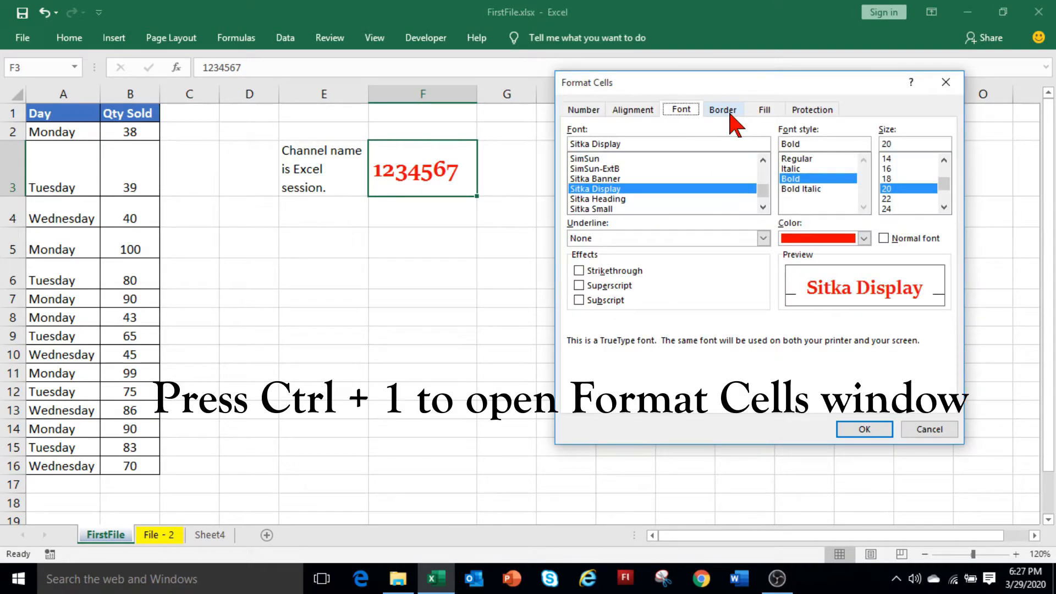
left_click(723, 110)
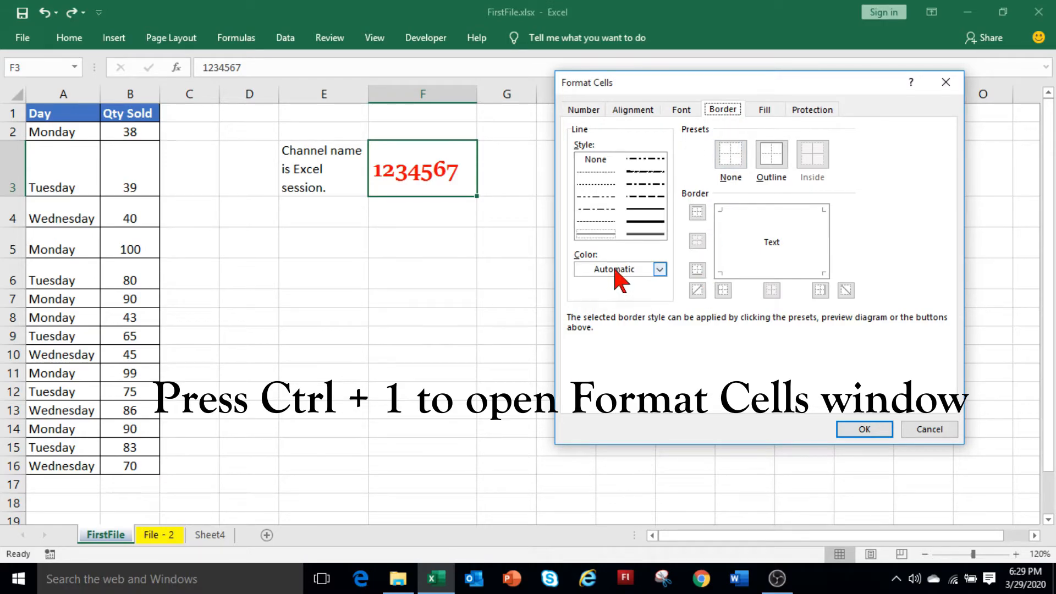
left_click(617, 272)
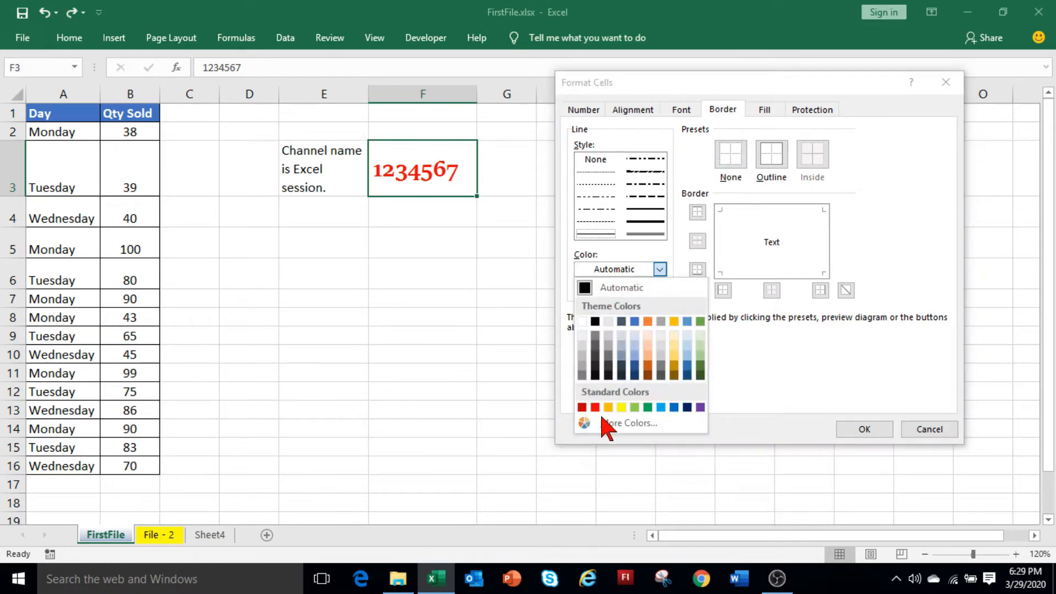
left_click(595, 408)
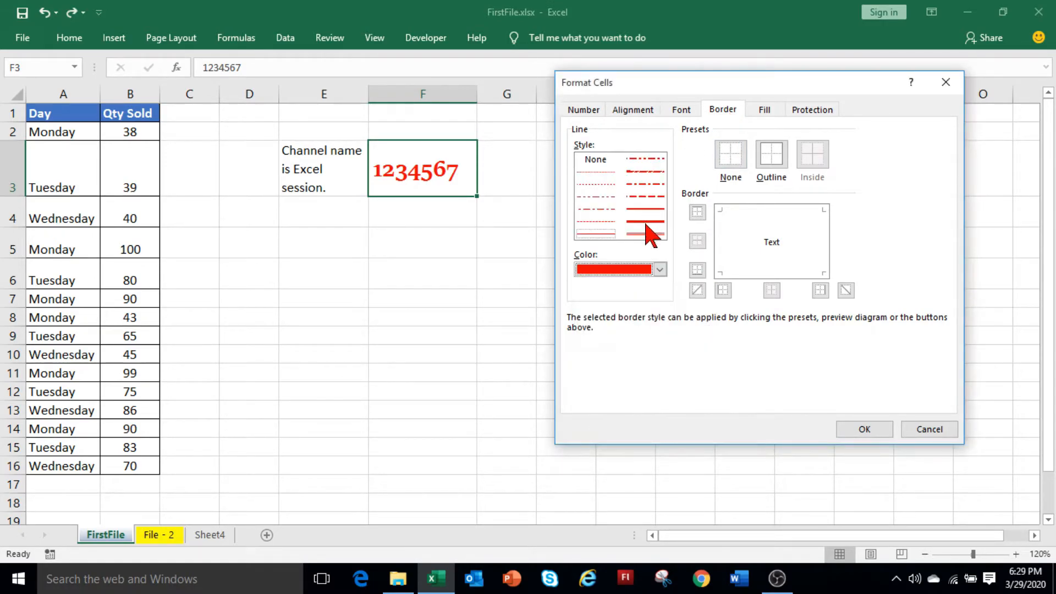
left_click(771, 154)
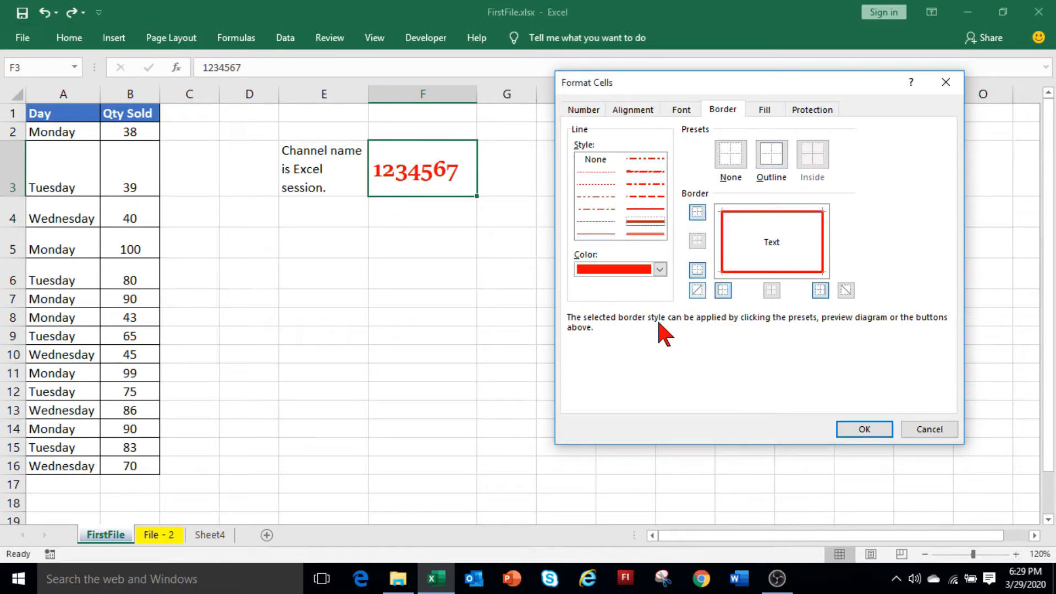
left_click(863, 431)
left_click(506, 375)
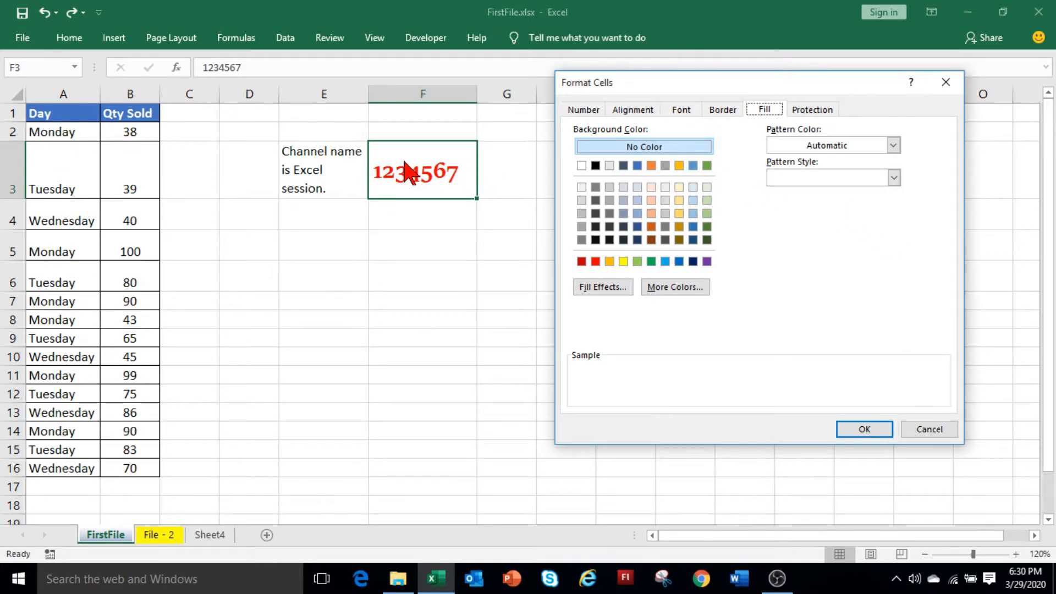
left_click(623, 261)
left_click(843, 431)
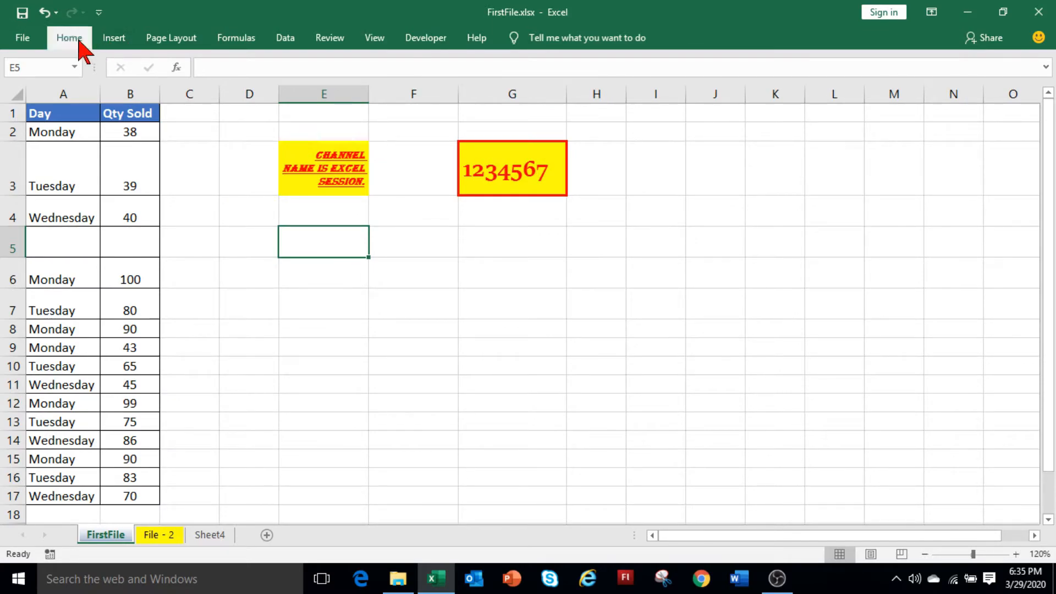
- Expand the ribbon with the Home commands and pin it so it stays open
left_click(65, 36)
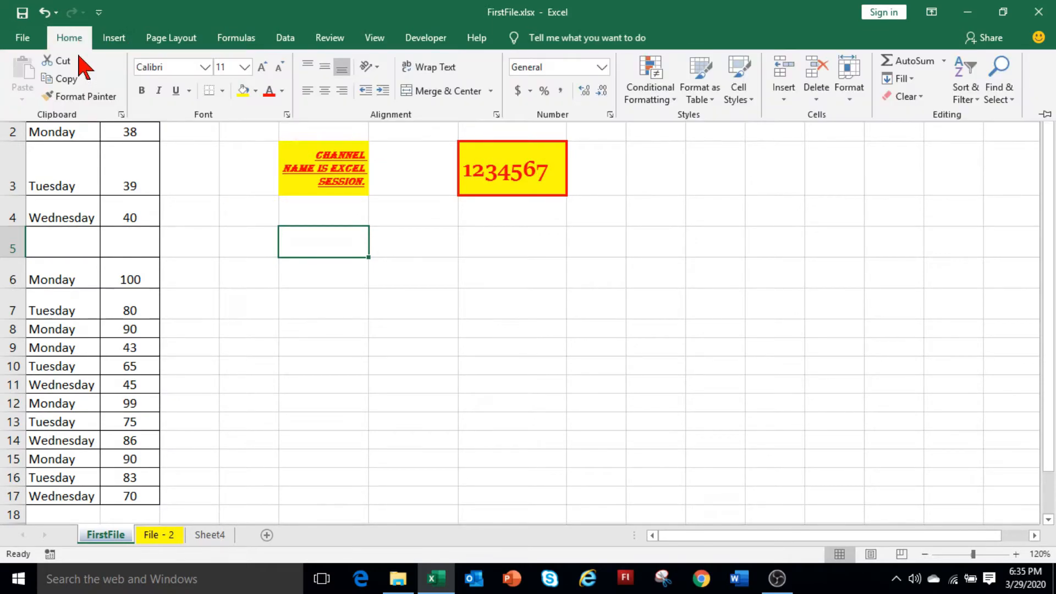
left_click(1046, 114)
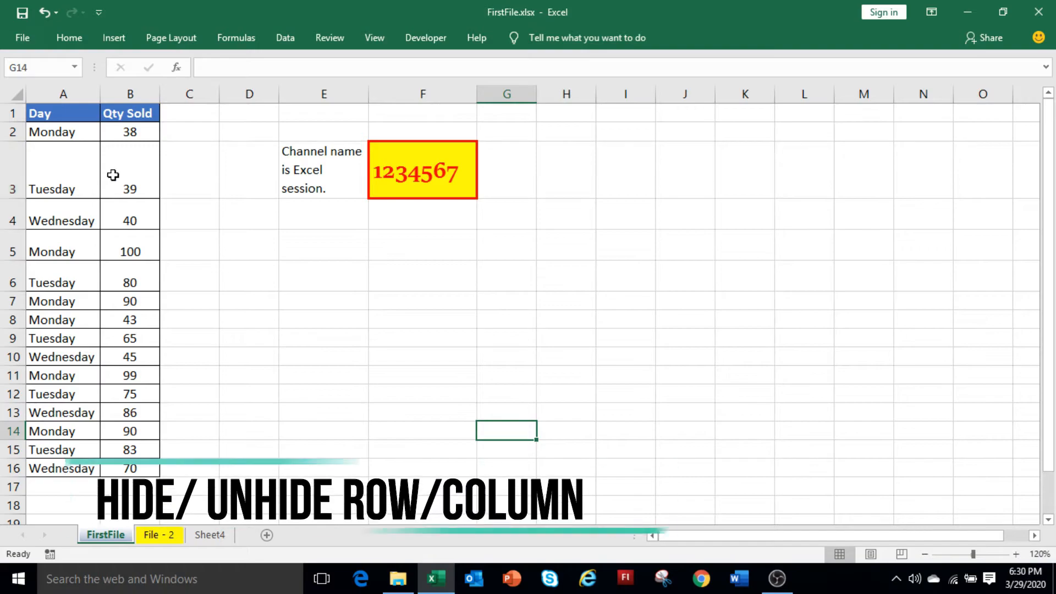
- Hide row 3 of the FirstFile sheet
left_click(15, 180)
right_click(15, 179)
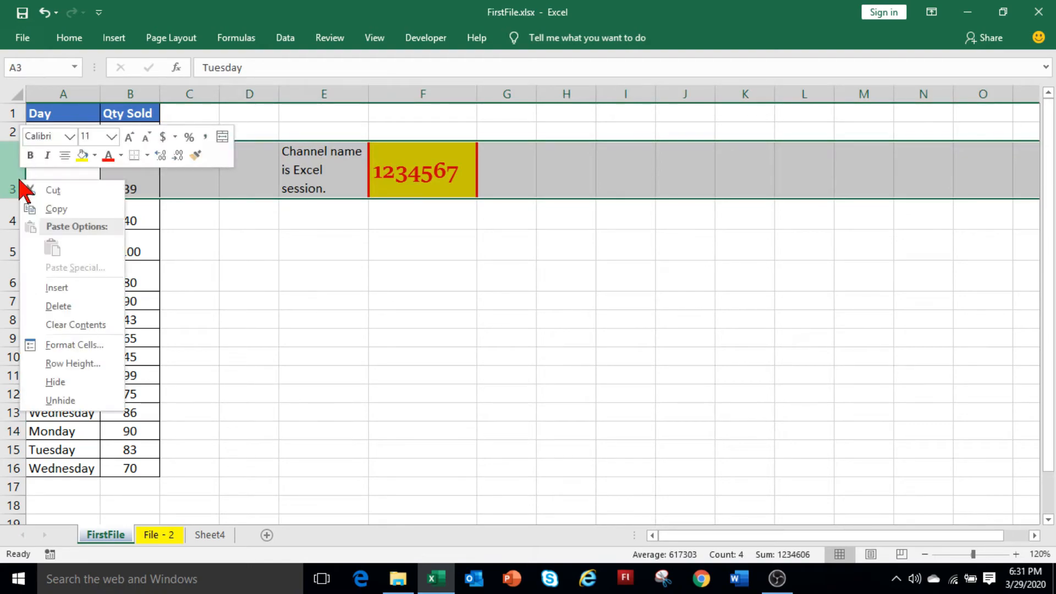
left_click(55, 381)
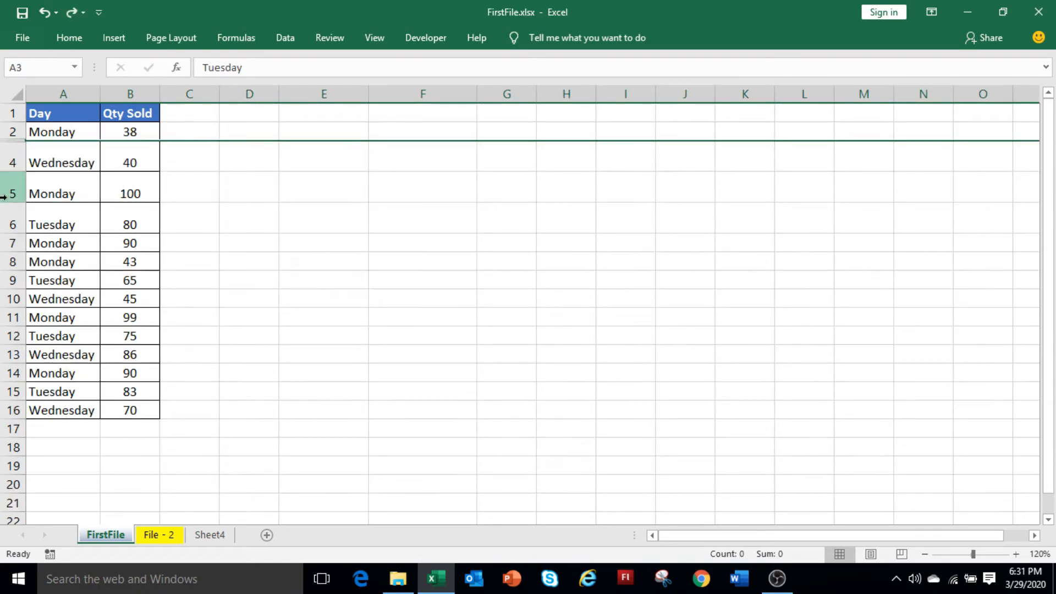
- Unhide row 3 by selecting the rows on both sides of it, 2 and 4
left_click(13, 131)
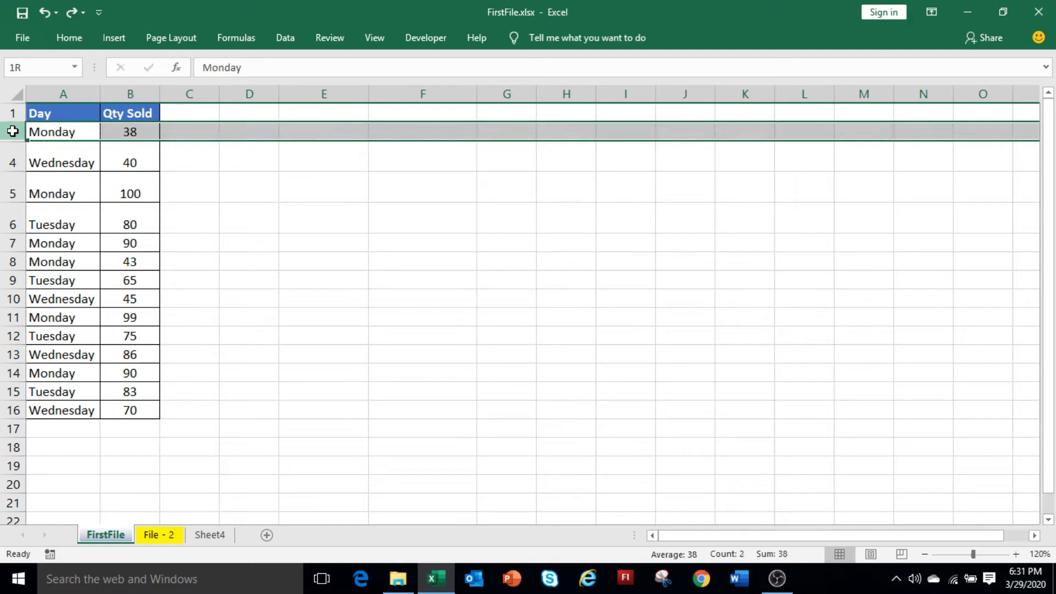
left_click_drag(13, 131, 15, 148)
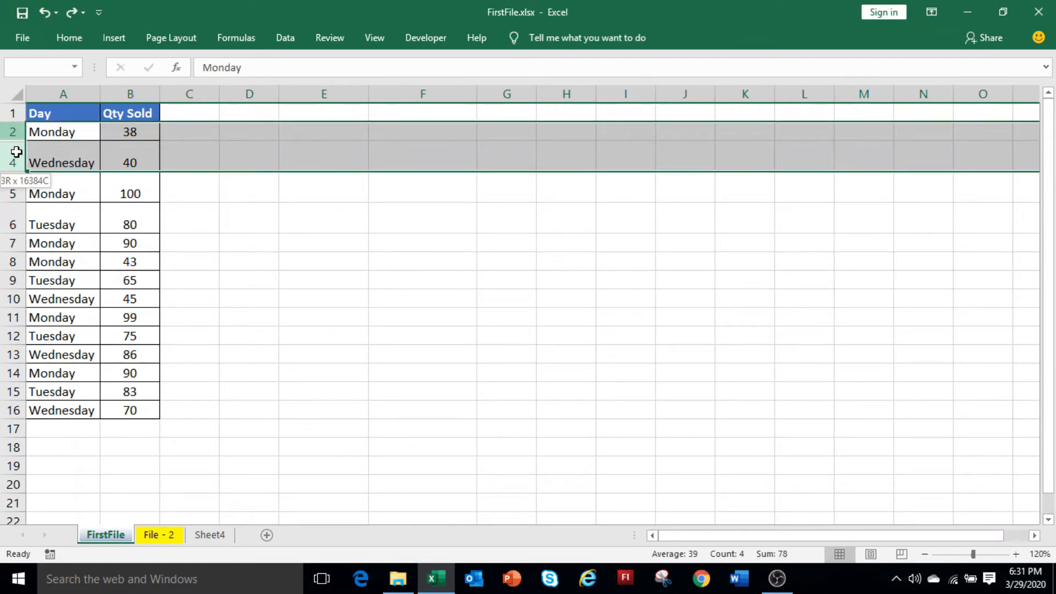
right_click(16, 151)
left_click(82, 375)
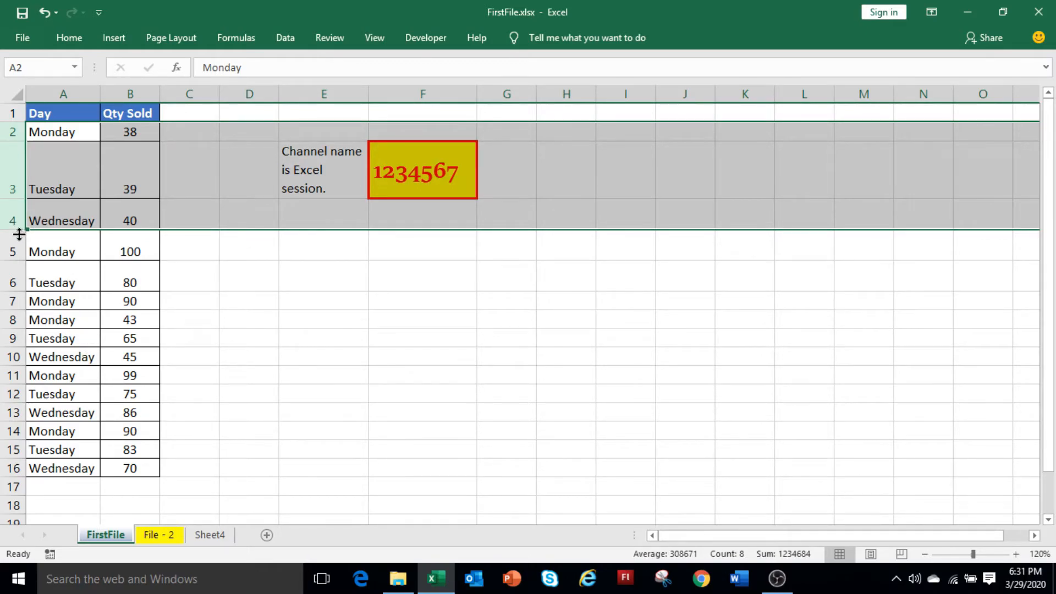
left_click(259, 337)
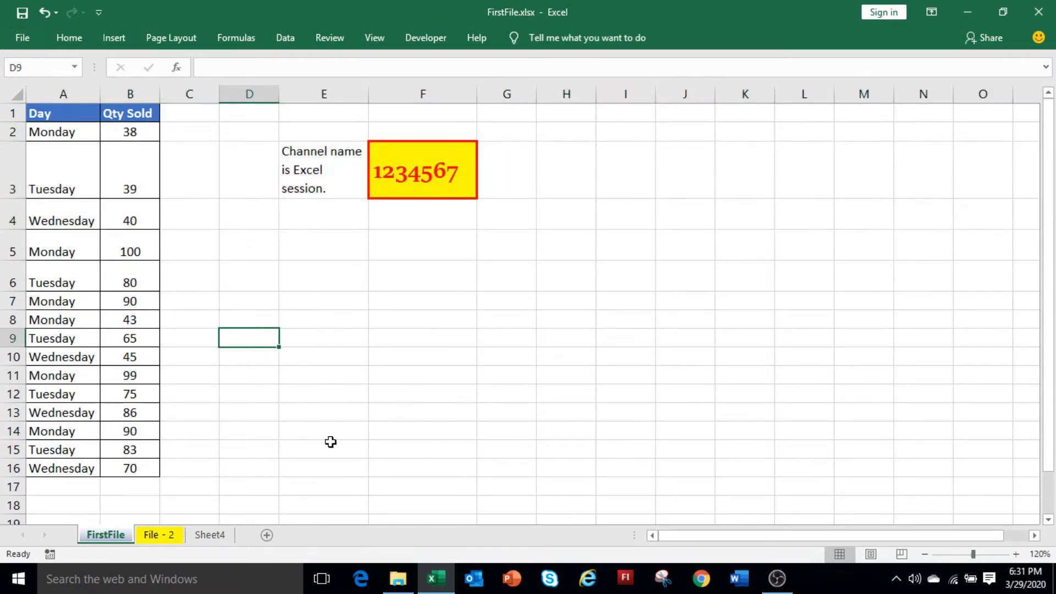
- Hide column E of the FirstFile sheet
left_click(331, 93)
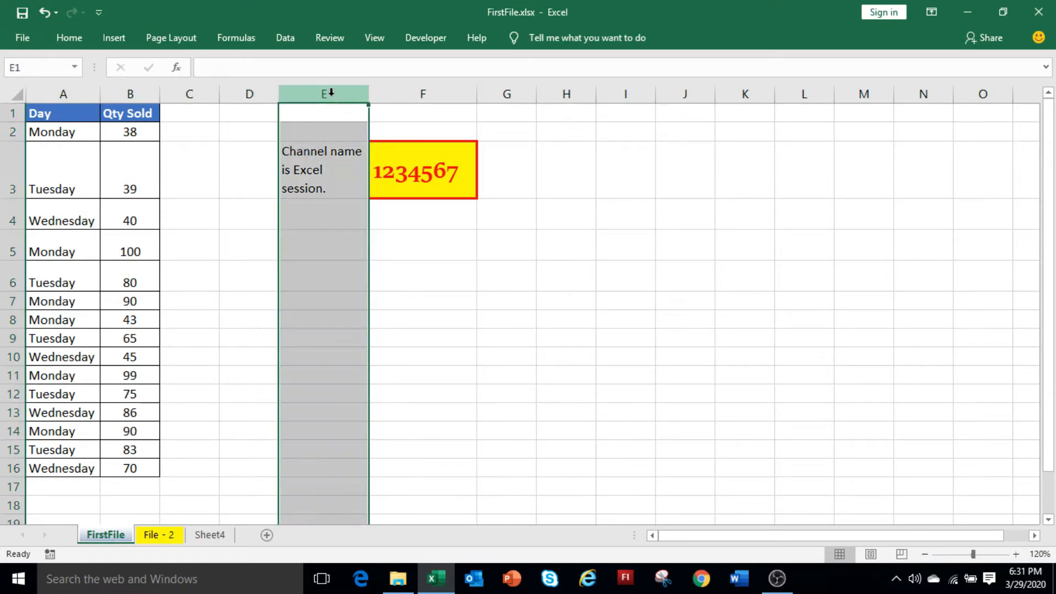
right_click(331, 92)
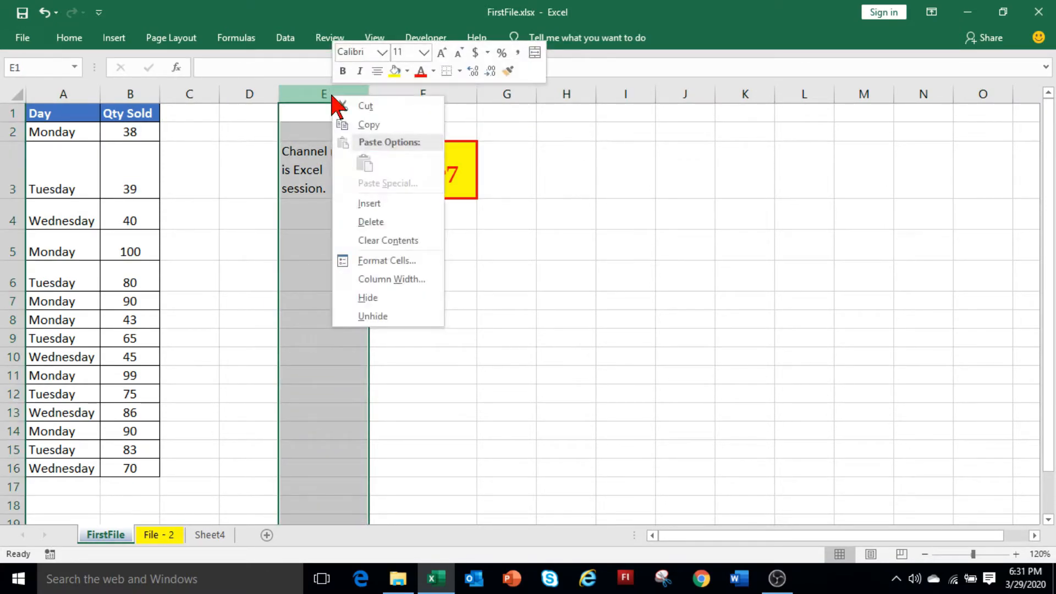
left_click(369, 298)
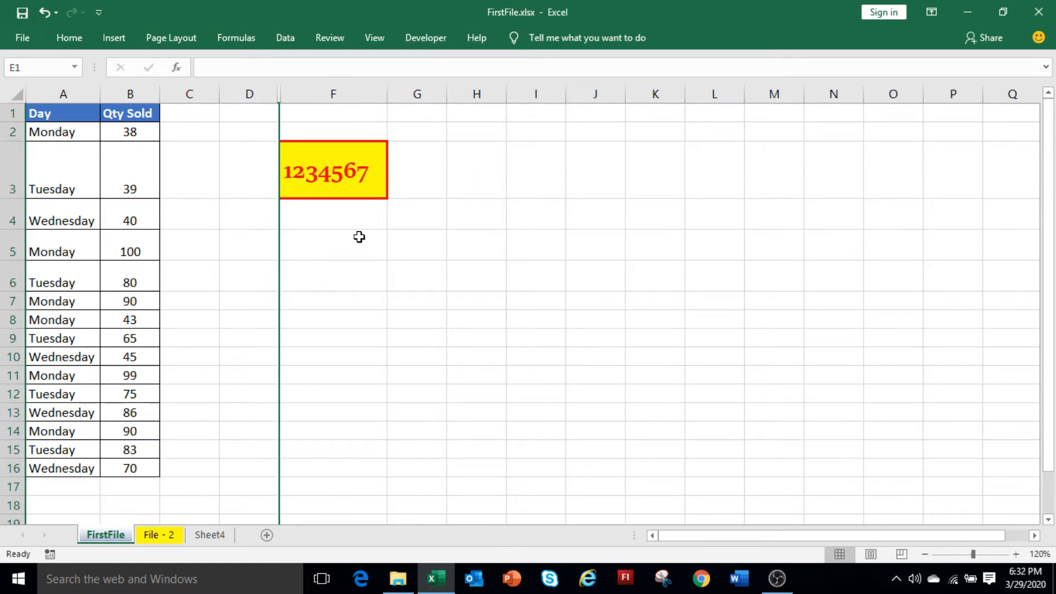
left_click(353, 338)
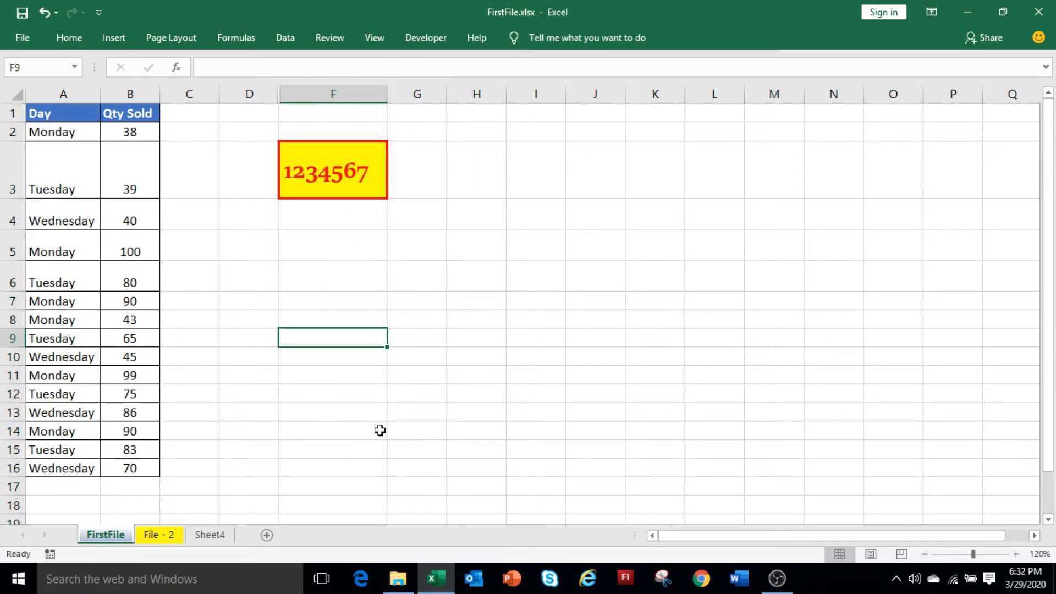
- Unhide column E by selecting its neighbouring columns D and F
left_click_drag(240, 95, 313, 104)
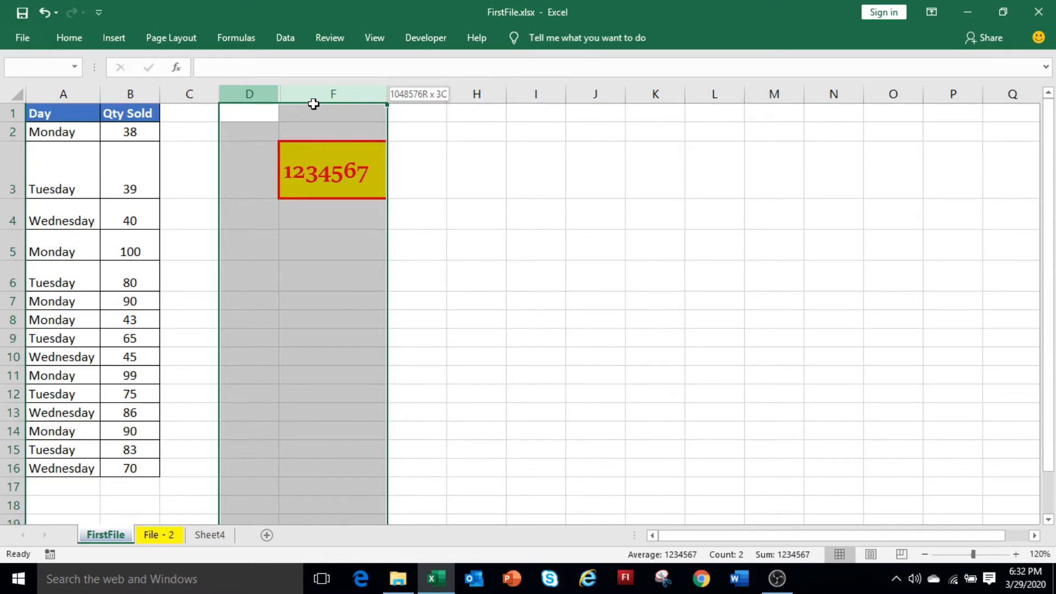
left_click_drag(314, 104, 313, 103)
right_click(301, 98)
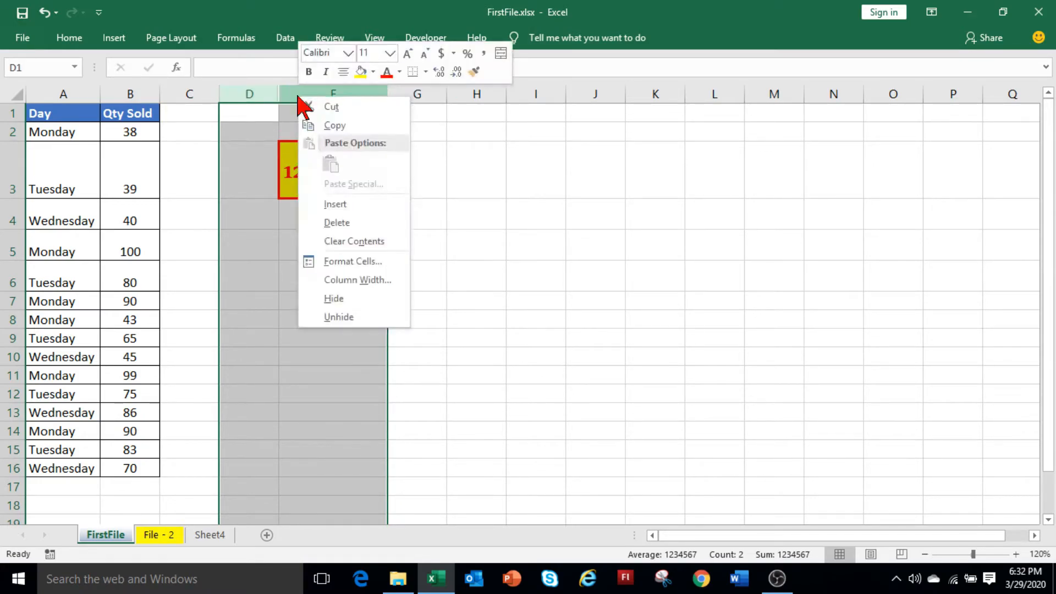
left_click(341, 317)
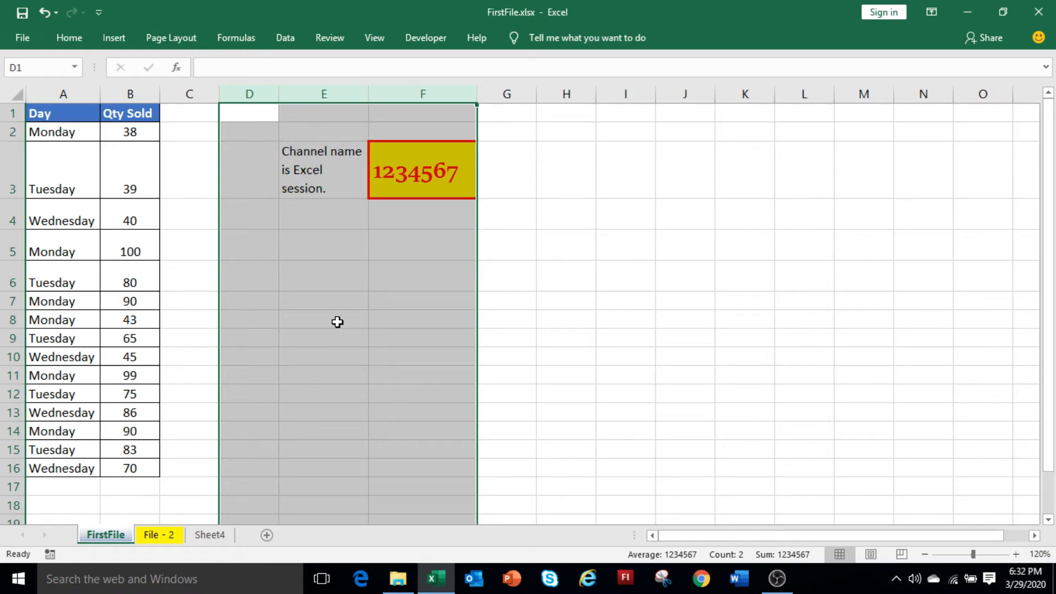
left_click(330, 245)
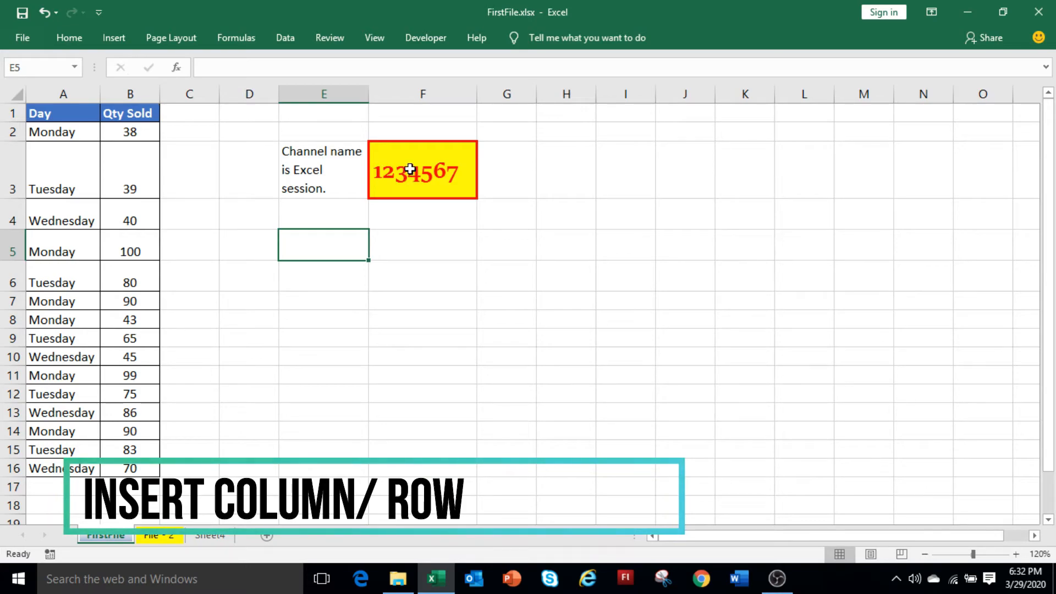
- Insert a blank column to the left of column F and a blank row above row 5
right_click(403, 90)
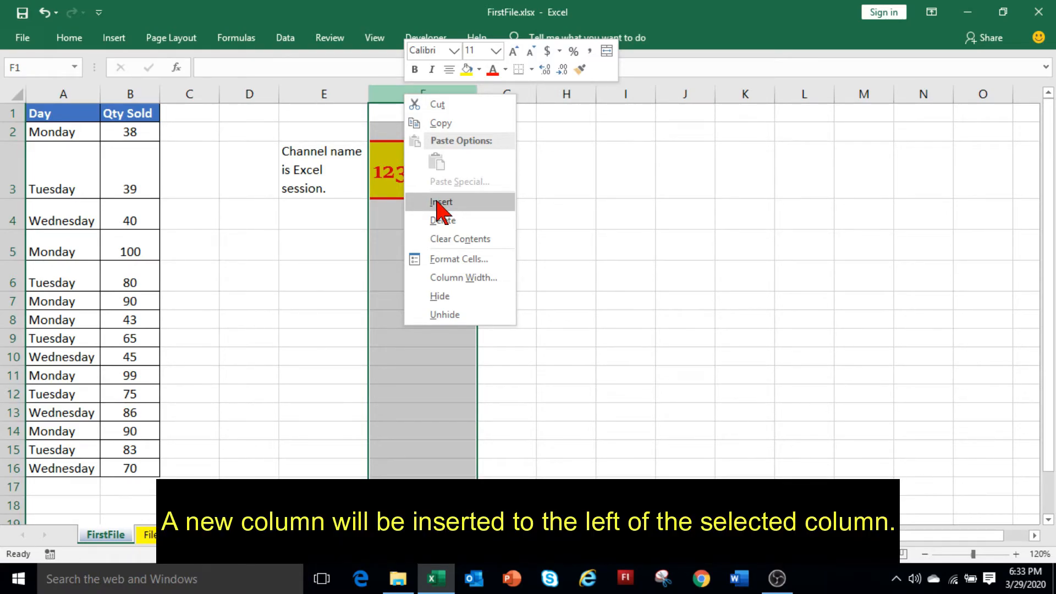
left_click(441, 203)
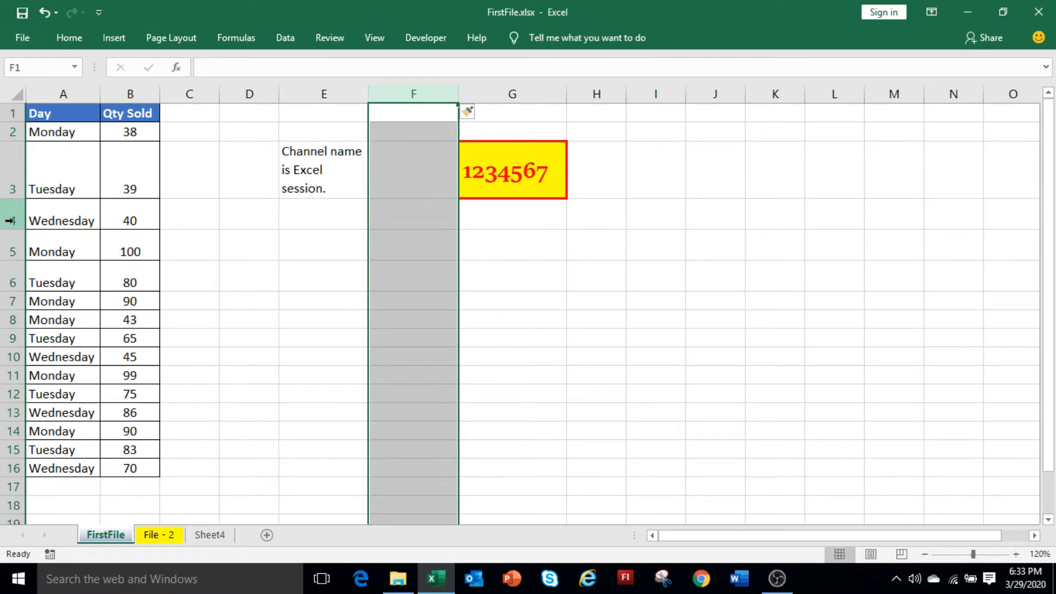
left_click(12, 250)
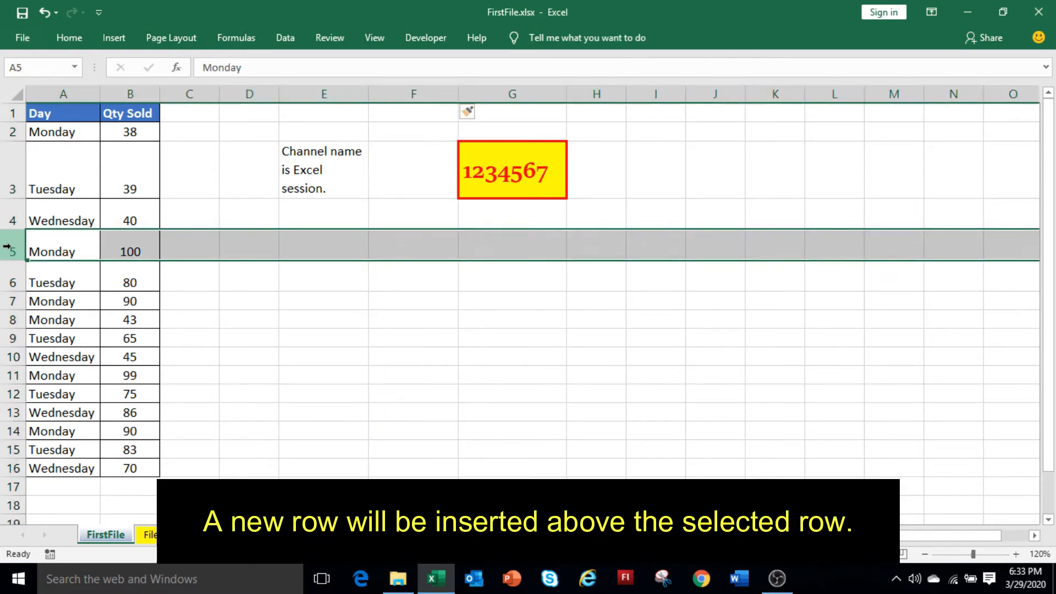
right_click(12, 249)
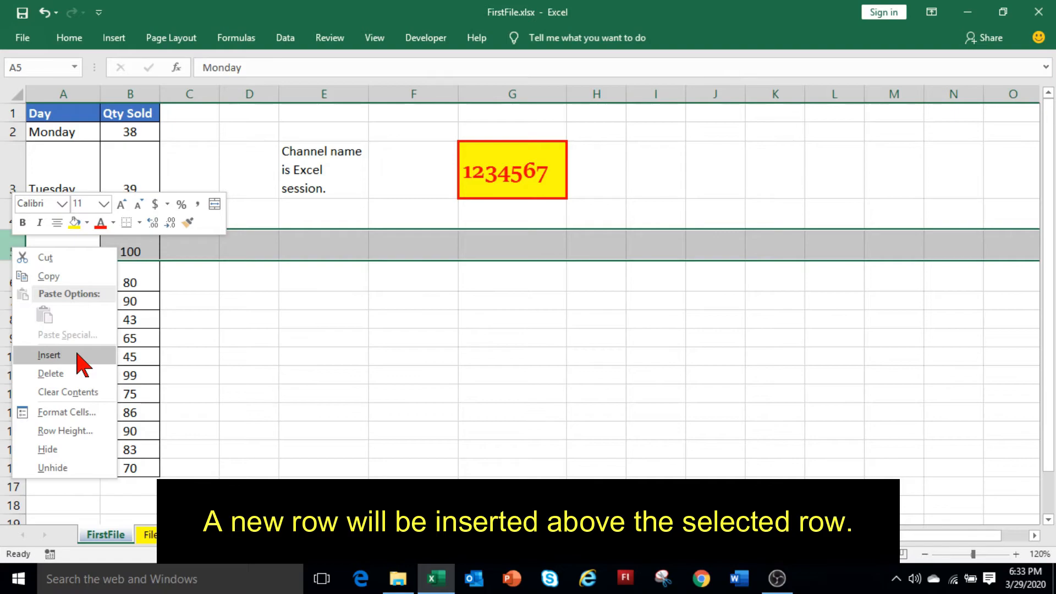
left_click(49, 355)
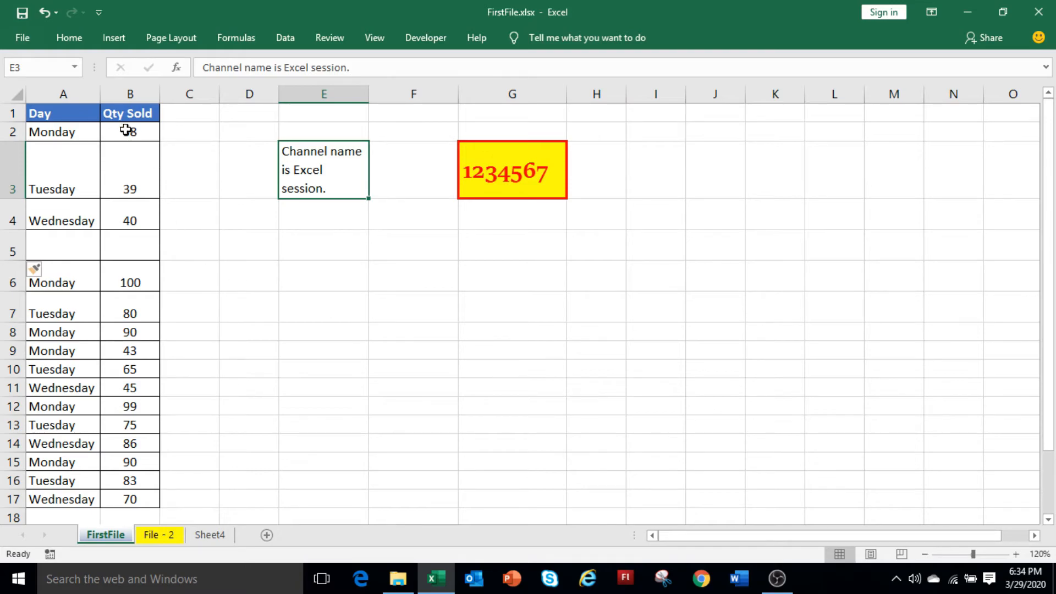
- Format the text in cell E3 as bold, italic and underlined in the Algerian font at size 8
left_click(69, 38)
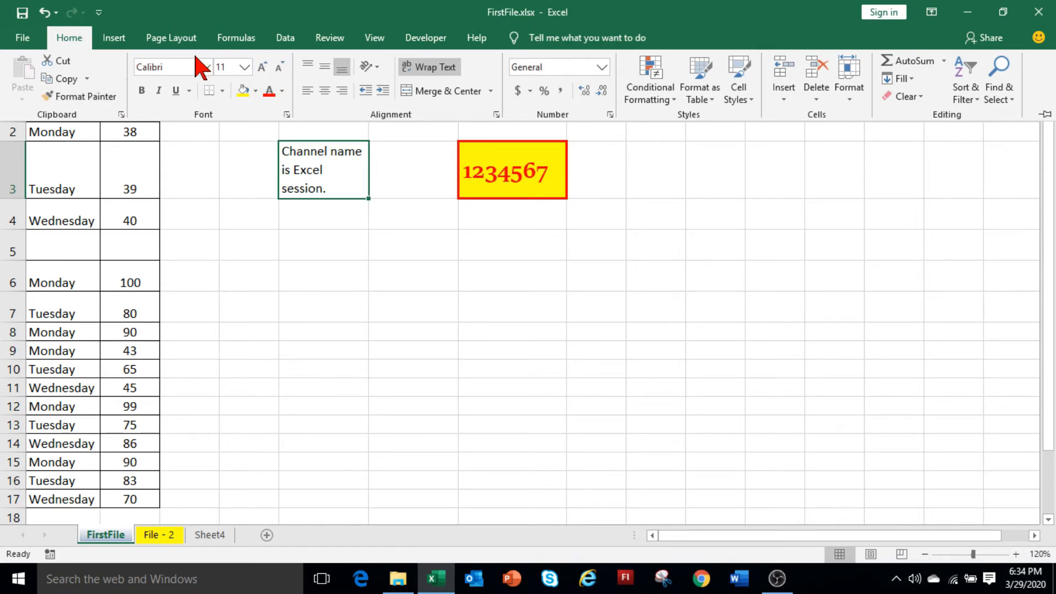
left_click(145, 96)
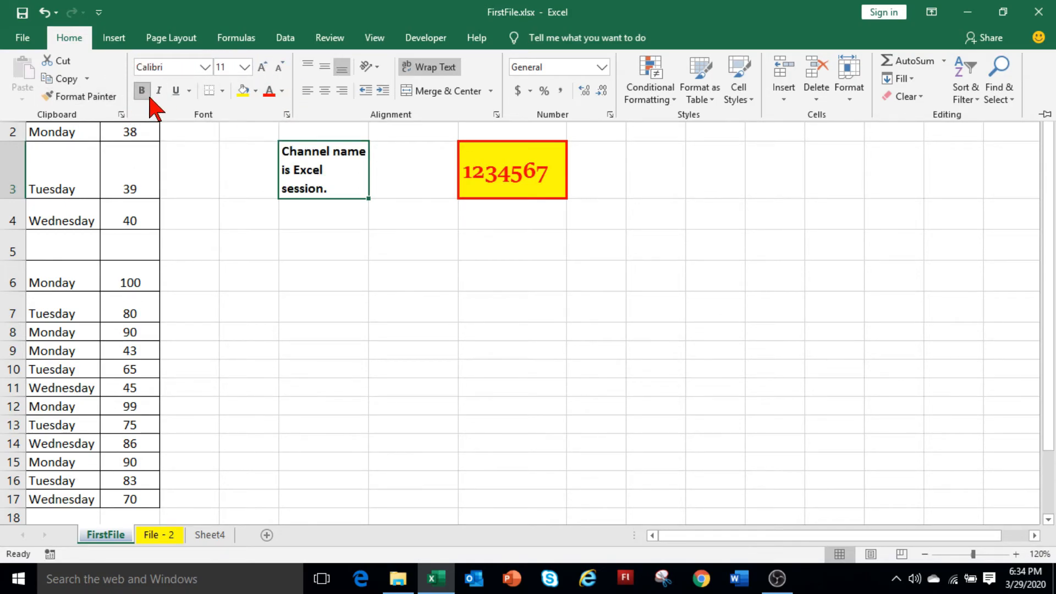
left_click(158, 92)
left_click(175, 91)
left_click(205, 66)
left_click(211, 178)
left_click(245, 68)
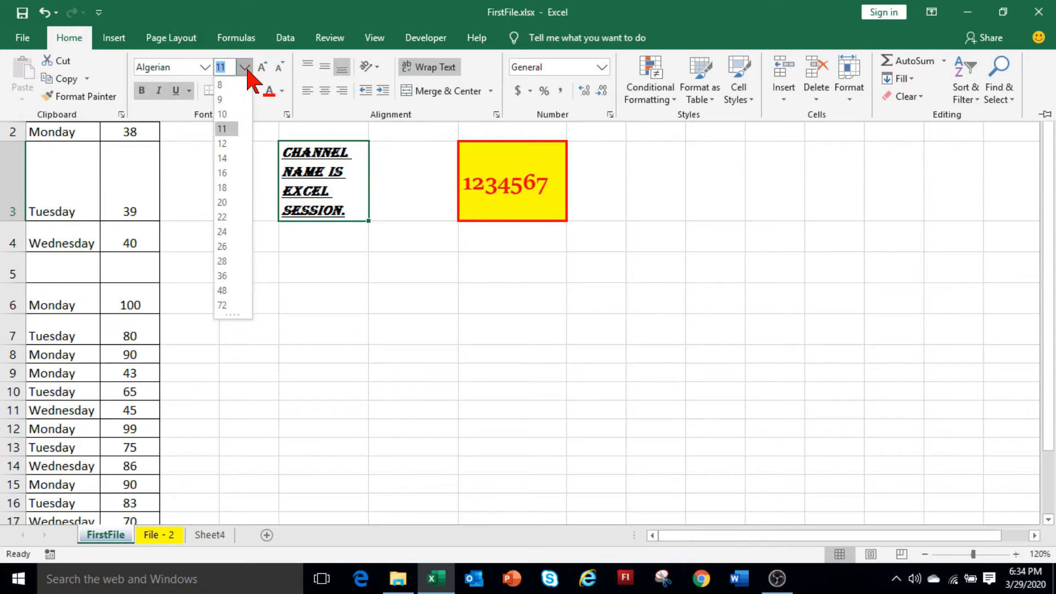
left_click(220, 85)
- Give cell E3 a yellow fill and standard red text, aligned to the middle vertically and to the right
left_click(255, 91)
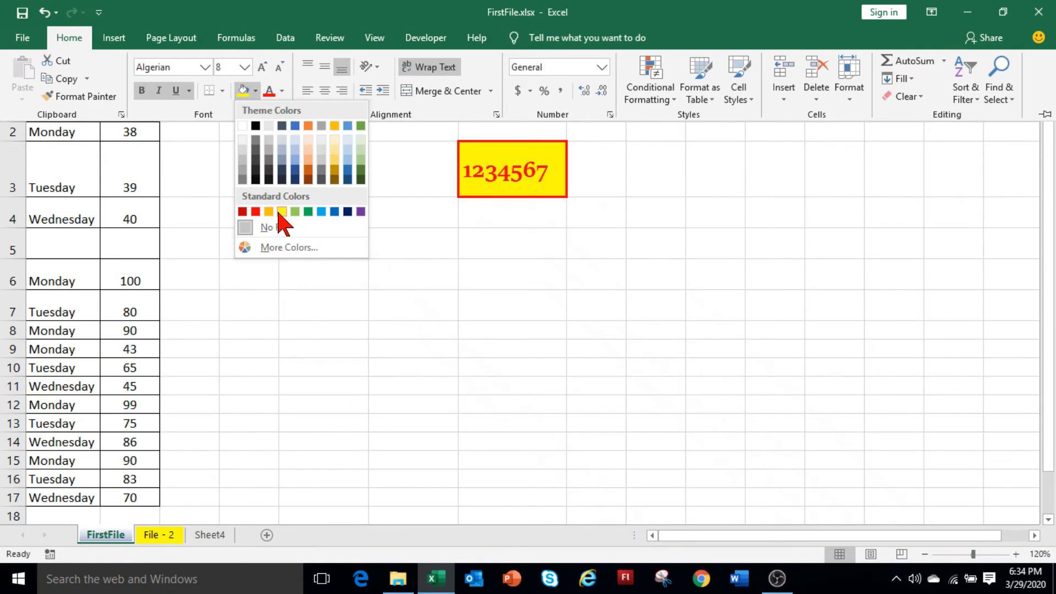
left_click(282, 211)
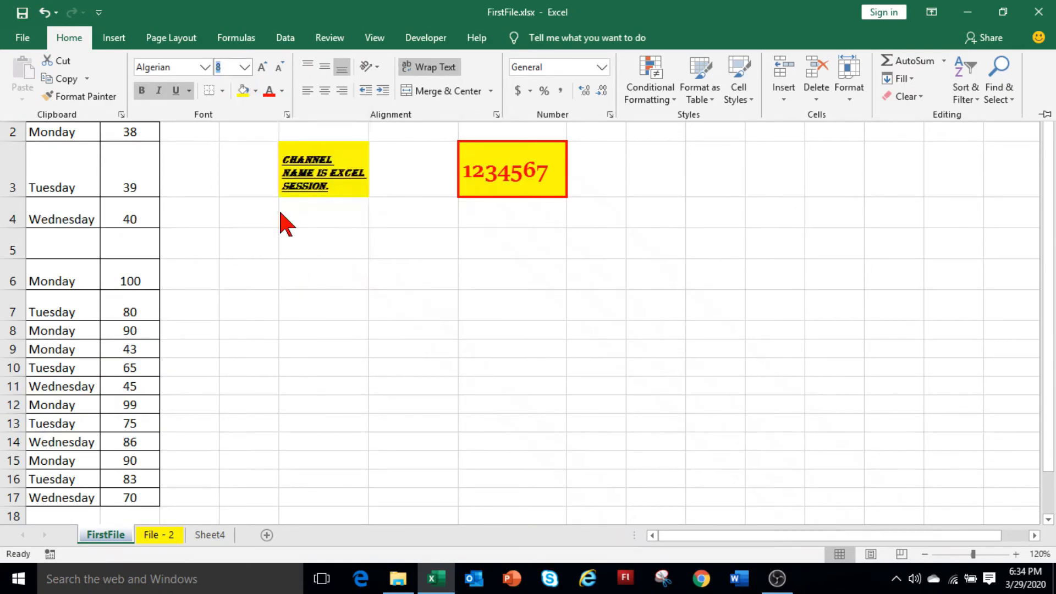
left_click(282, 91)
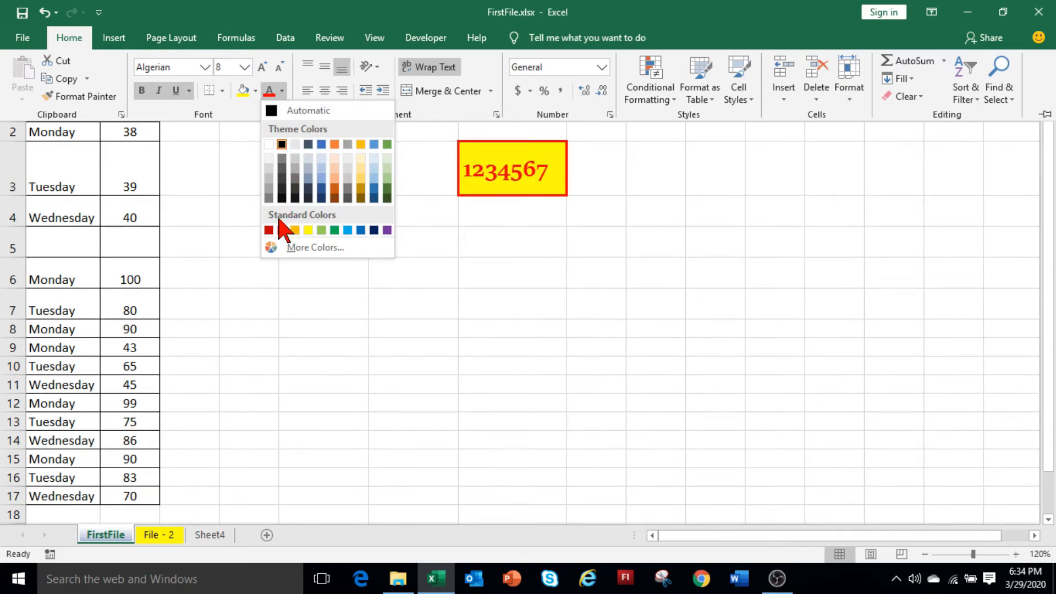
left_click(282, 230)
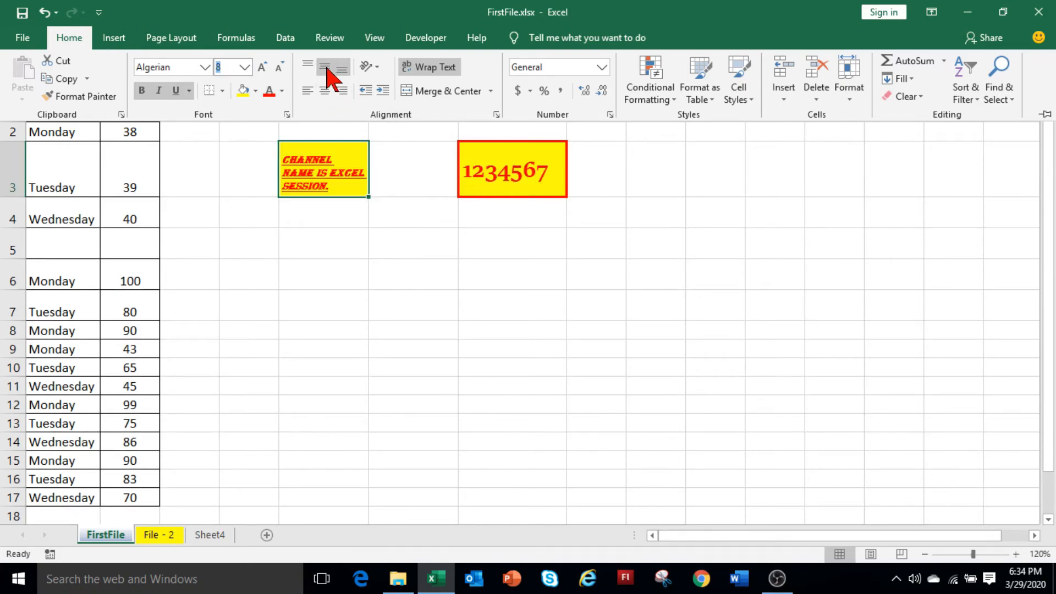
left_click(342, 91)
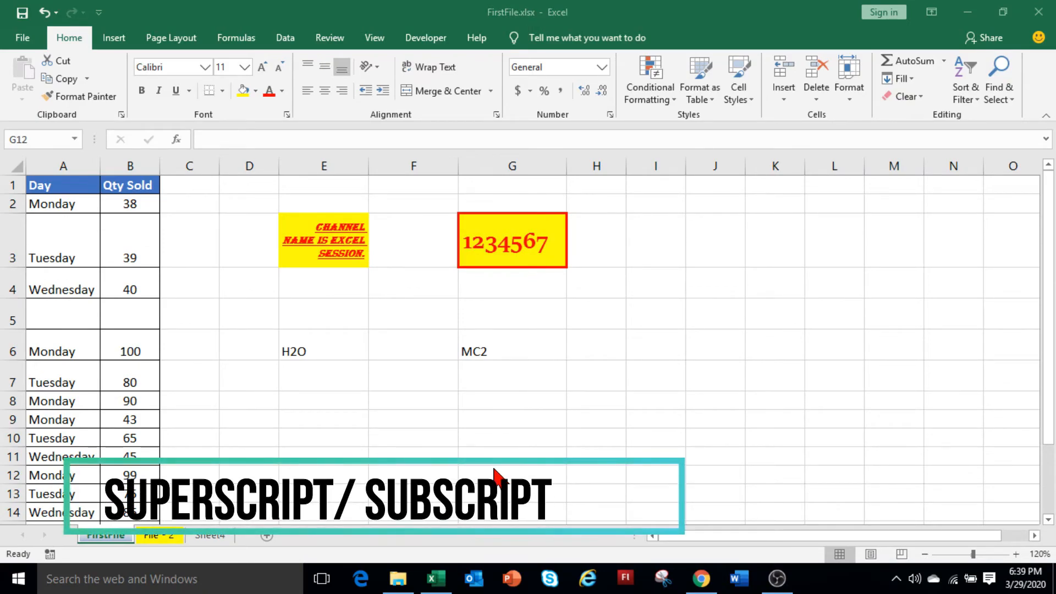
- Format the 2 of H2O in cell E6 as a subscript
left_click(306, 352)
double_click(292, 352)
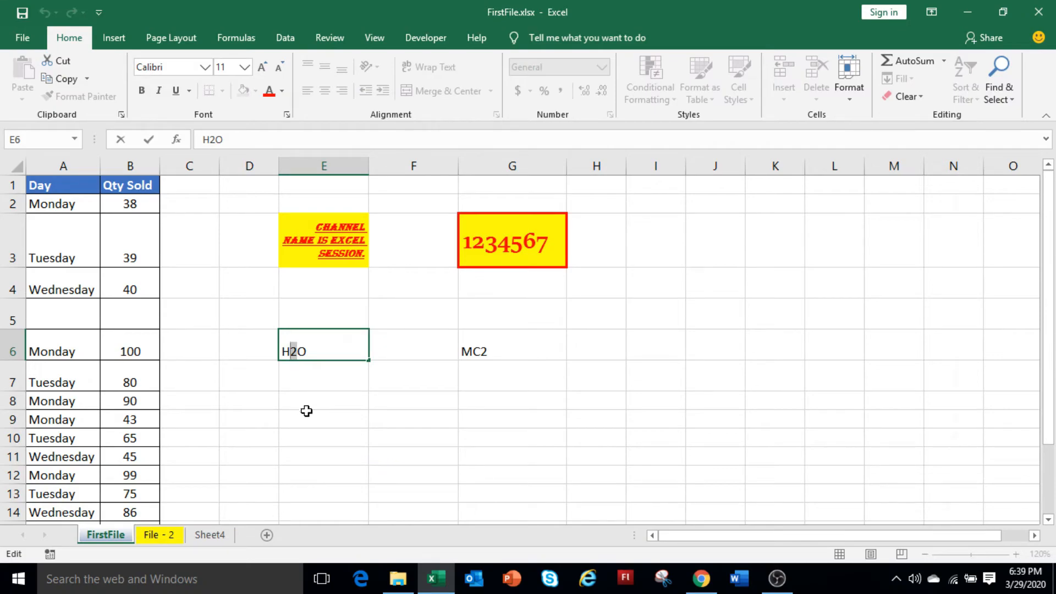
key("ctrl+1")
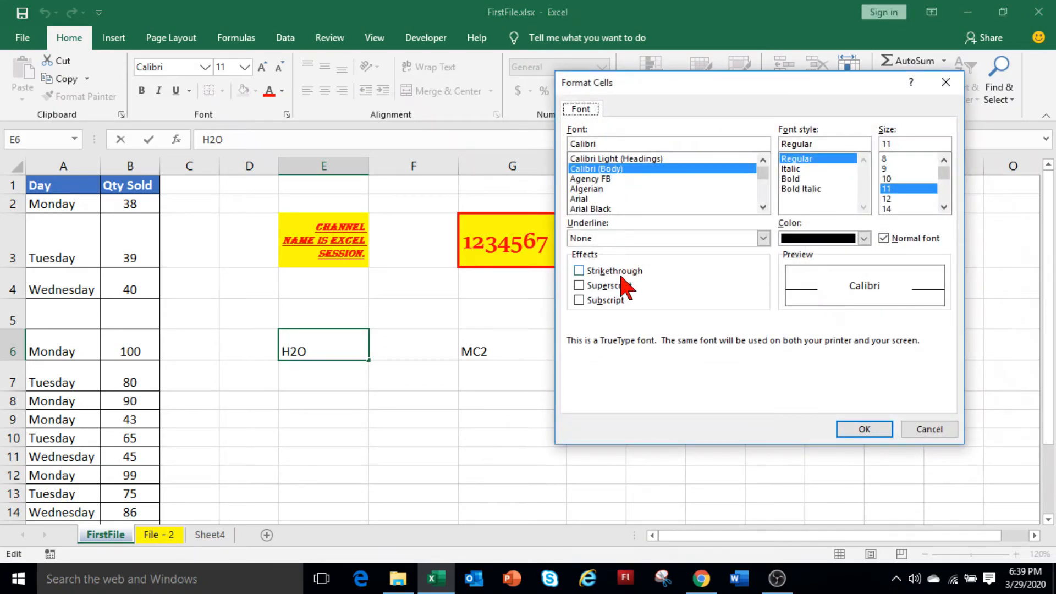
left_click(579, 300)
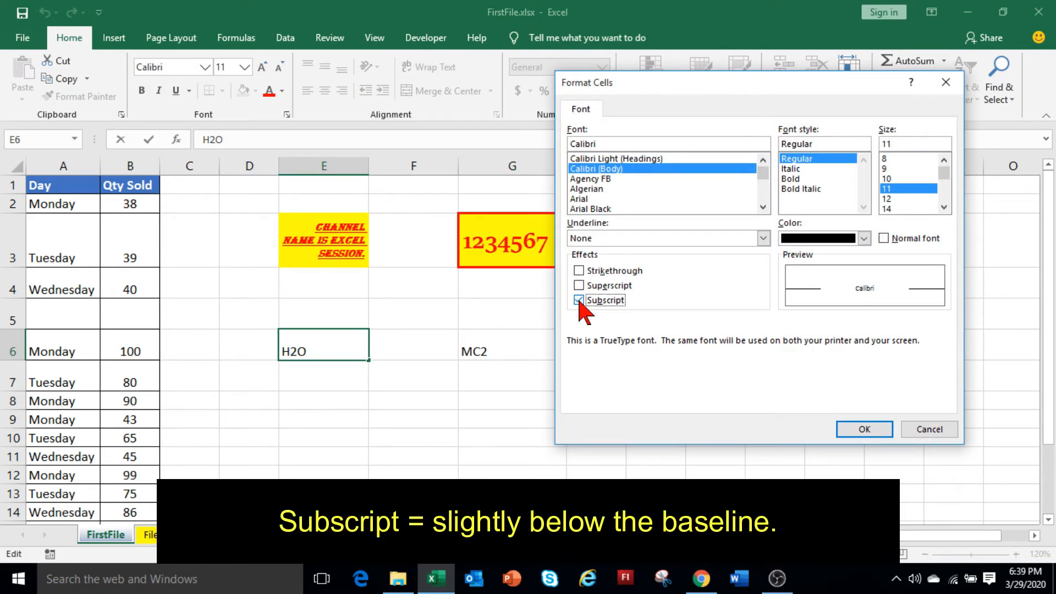
left_click(863, 430)
left_click(550, 435)
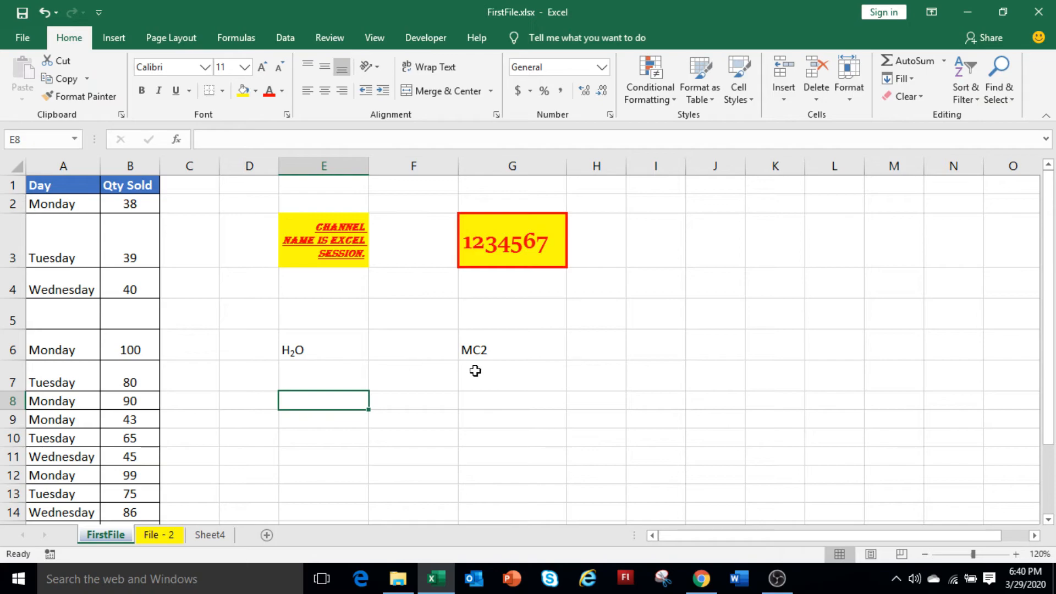
- Format the 2 of MC2 in cell G6 as a superscript
double_click(487, 349)
left_click_drag(488, 349, 480, 350)
key("ctrl+1")
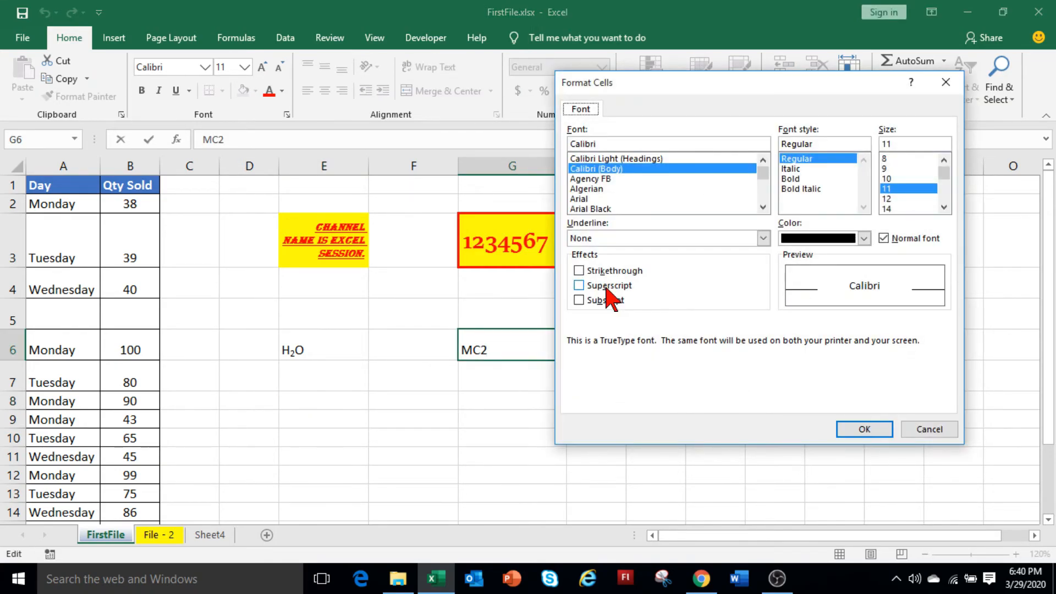
left_click(578, 285)
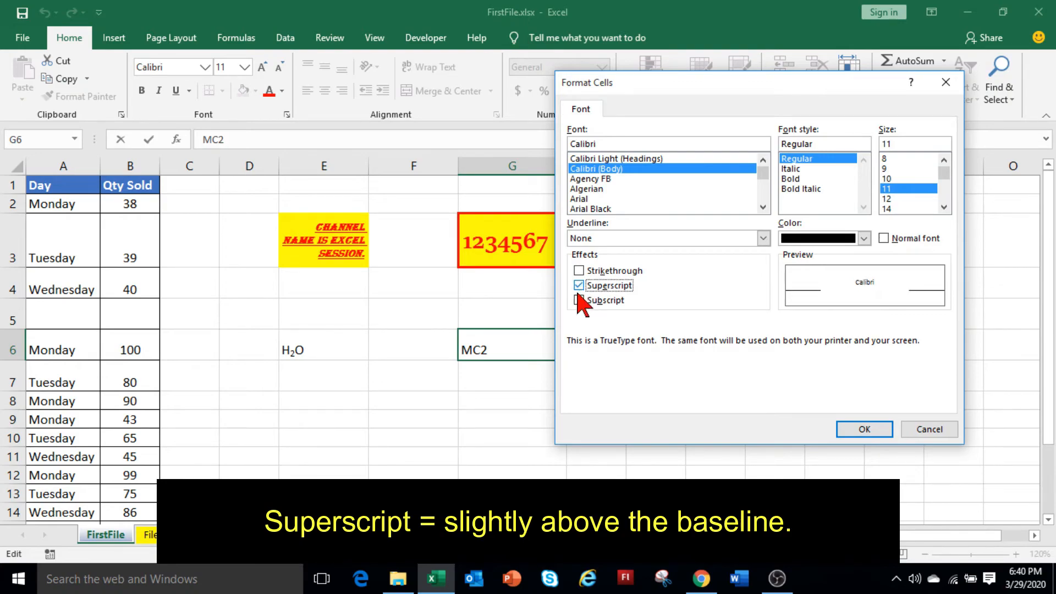
left_click(864, 429)
left_click(551, 434)
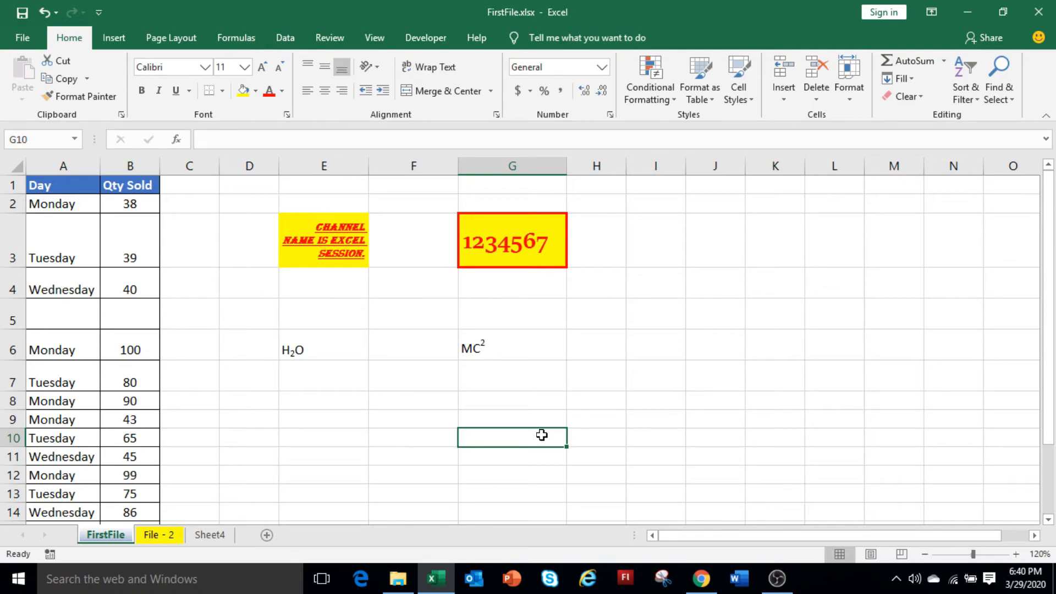
- Delete the blank column F and the blank row 5 from the FirstFile sheet
left_click(408, 165)
right_click(408, 165)
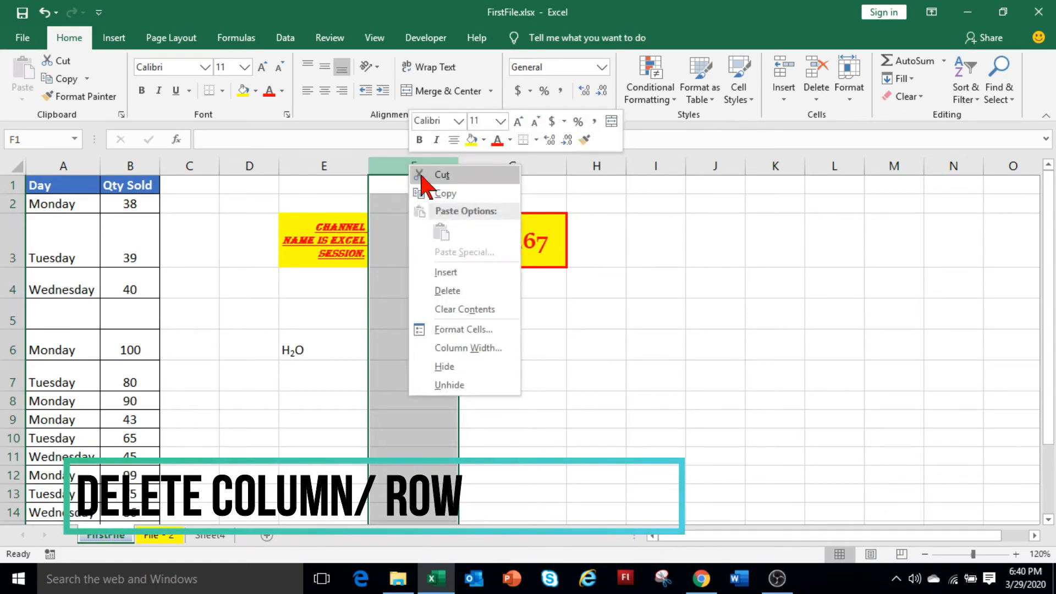
left_click(447, 290)
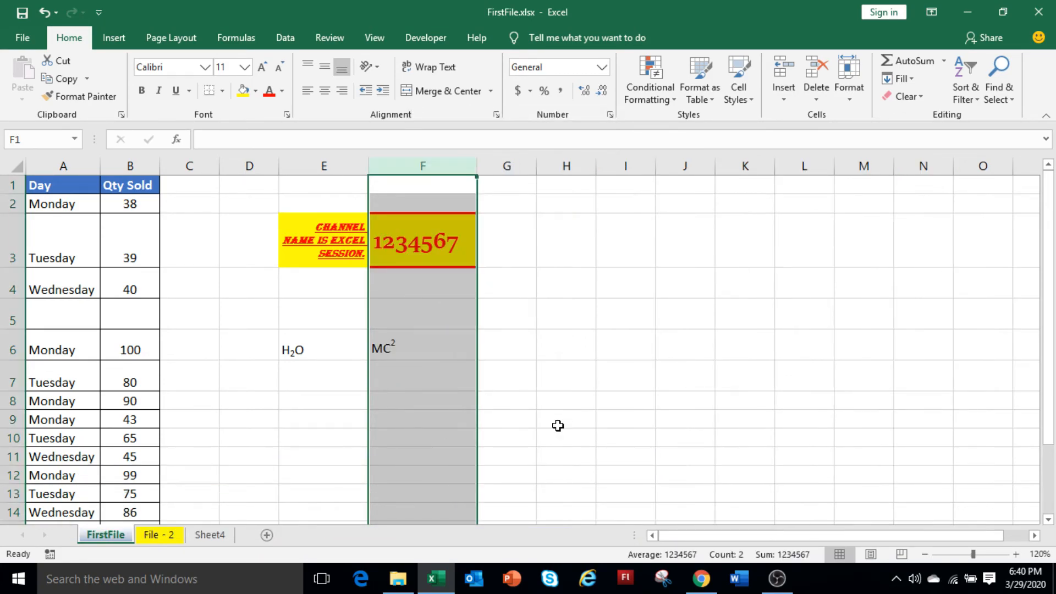
left_click(557, 426)
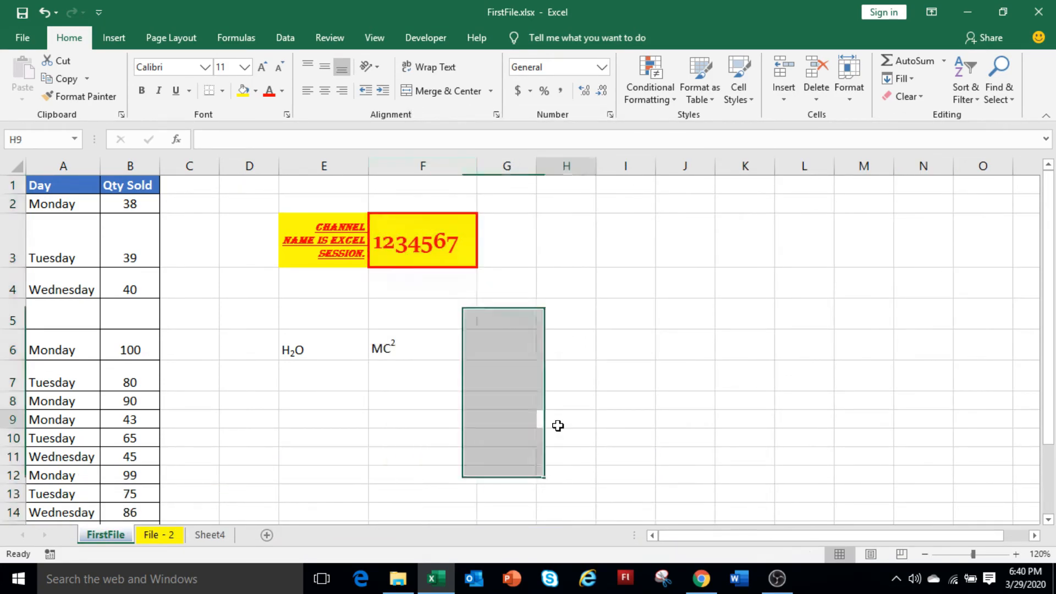
left_click(11, 317)
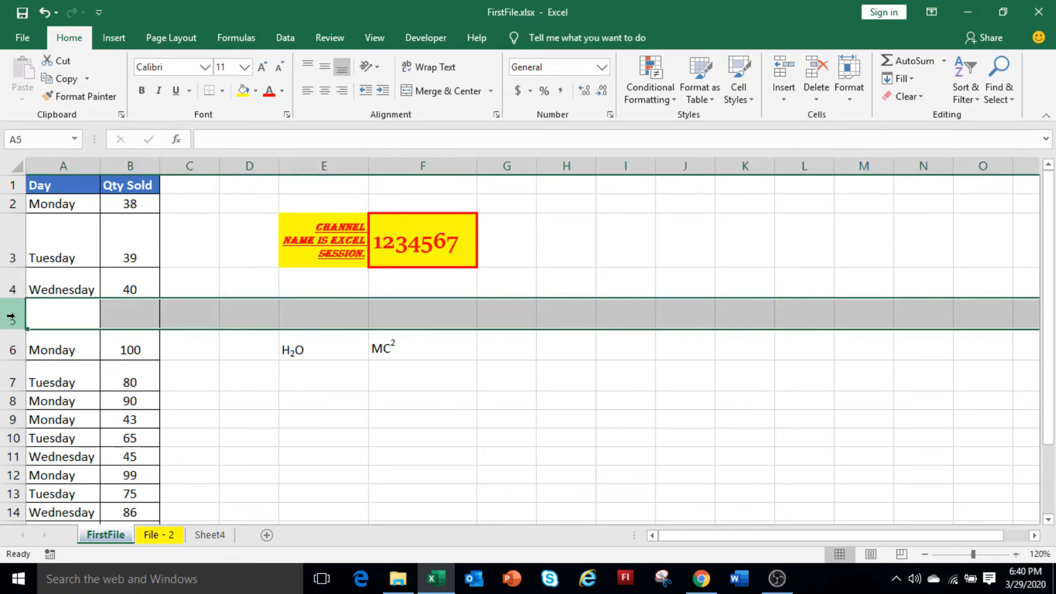
right_click(11, 317)
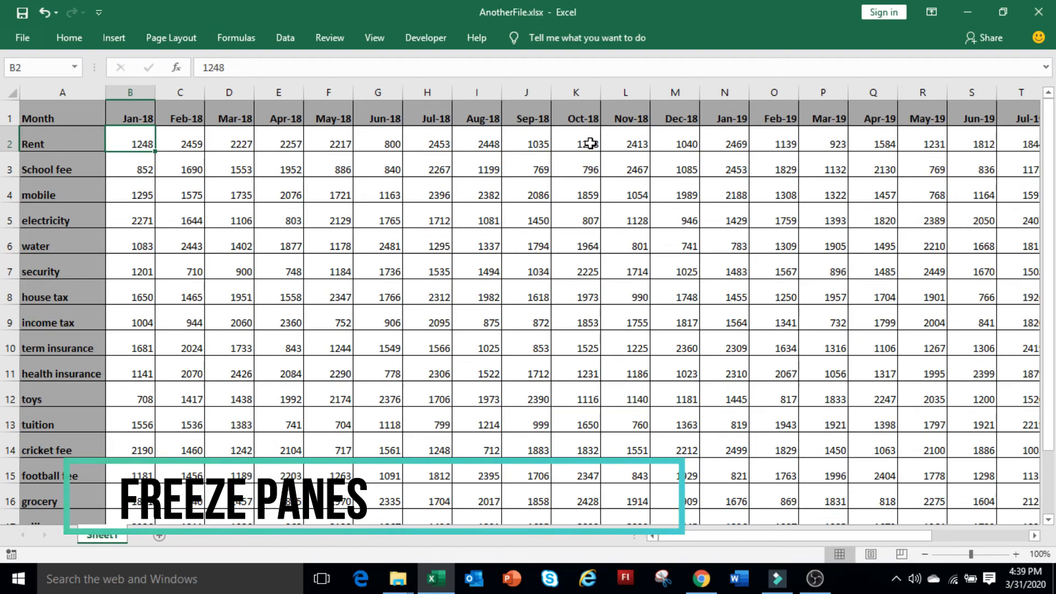
- Freeze the panes of AnotherFile.xlsx at cell B2 to keep the month header row and the expense names column in view
left_click_drag(719, 538, 830, 542)
left_click_drag(1049, 352, 1054, 396)
left_click_drag(871, 532, 751, 546)
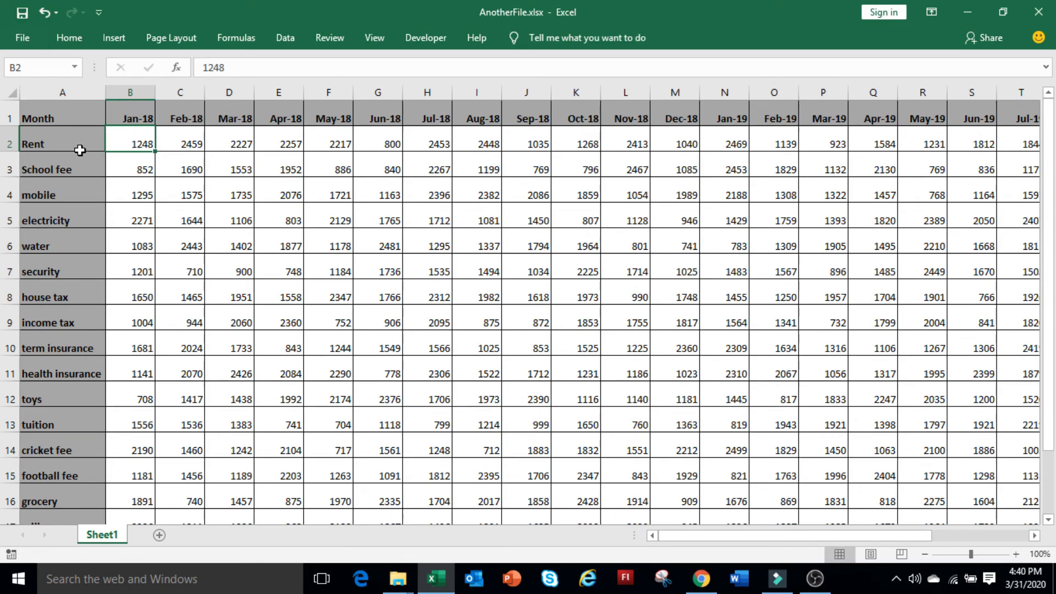
left_click(374, 37)
left_click(520, 103)
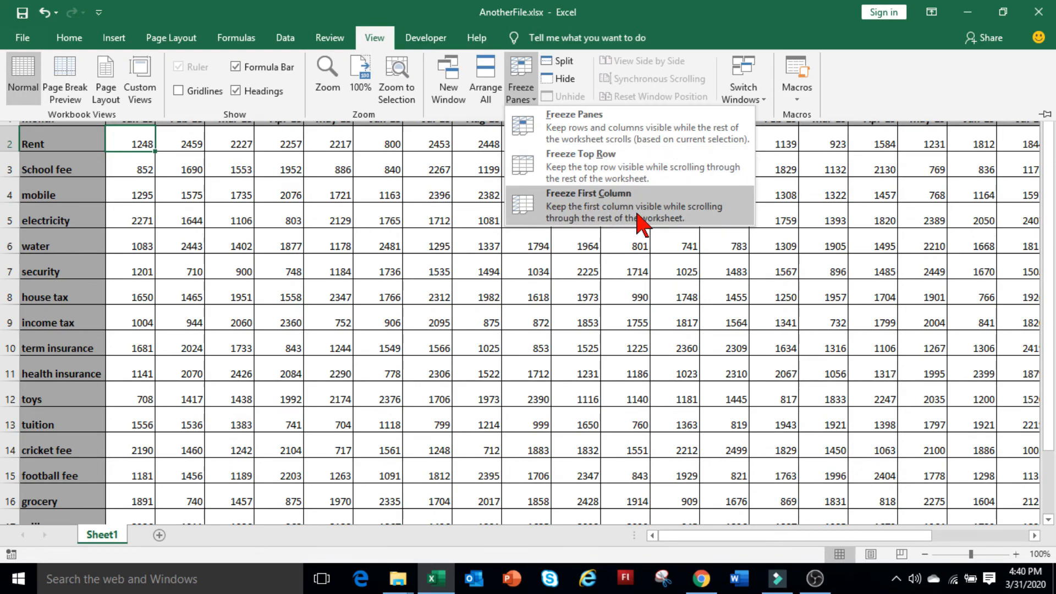
left_click(610, 140)
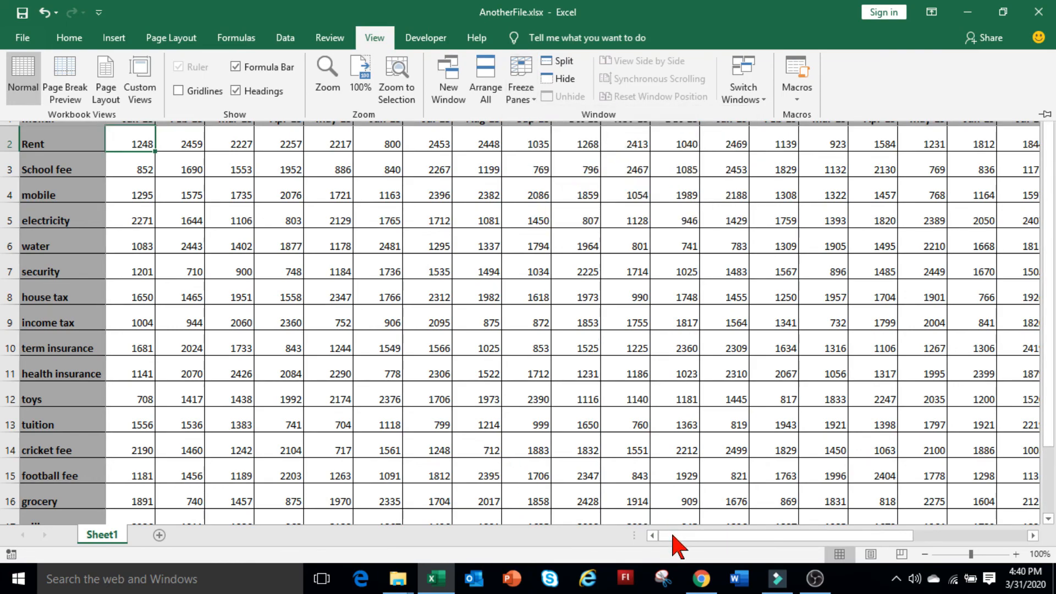
left_click_drag(678, 538, 802, 538)
left_click_drag(1051, 254, 1050, 382)
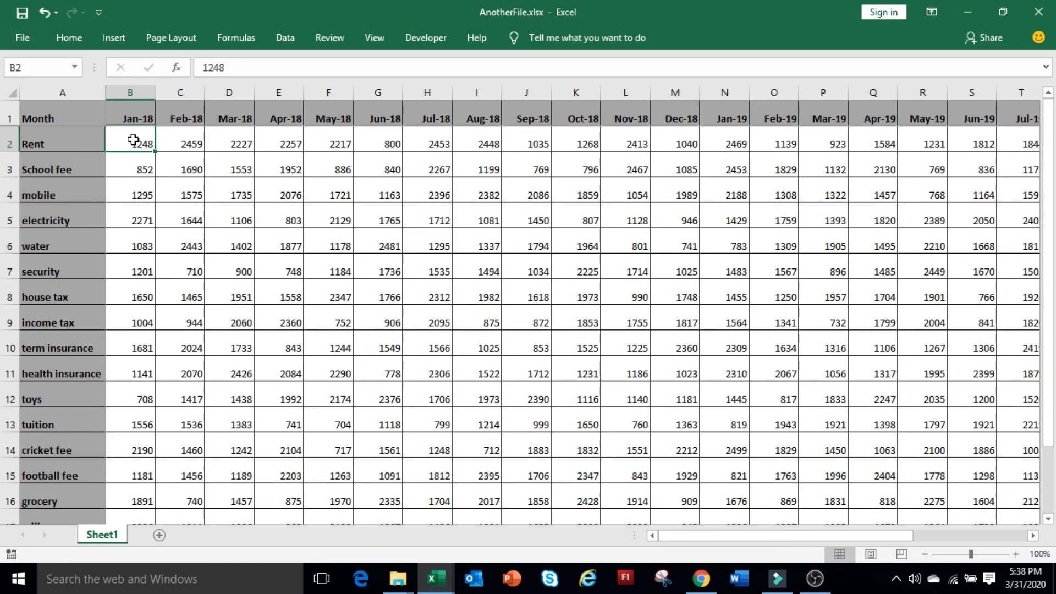
- Unfreeze the panes so the header row and first column scroll with the rest of the sheet again
left_click(378, 38)
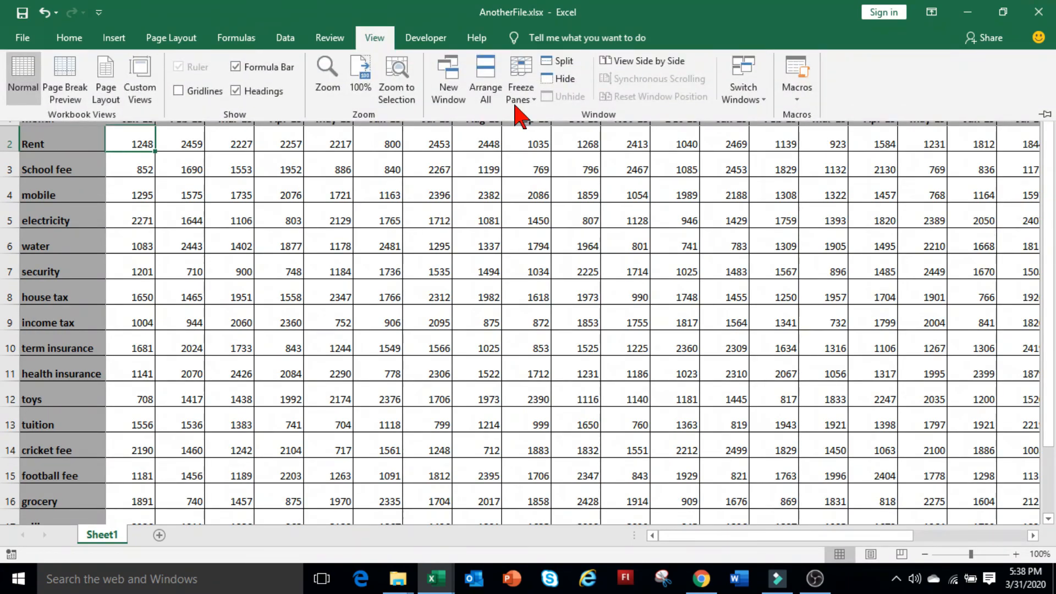
left_click(524, 112)
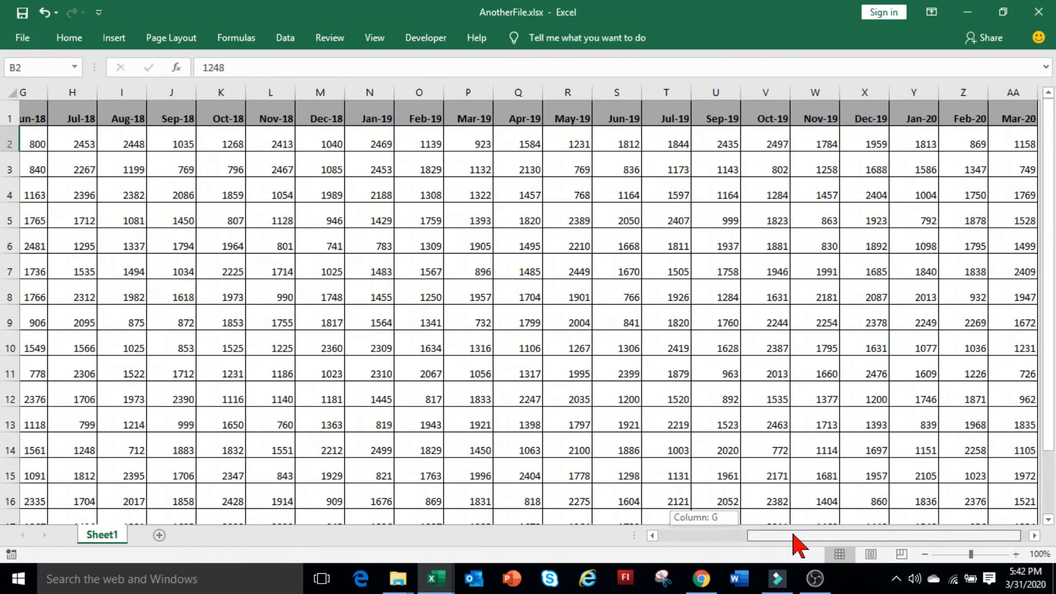
left_click_drag(790, 538, 839, 538)
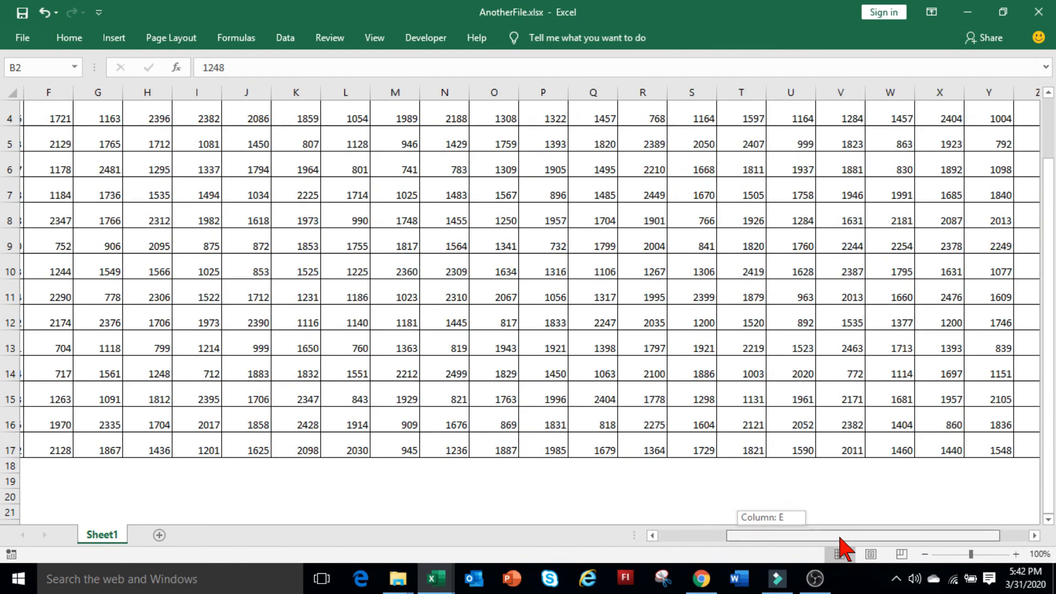